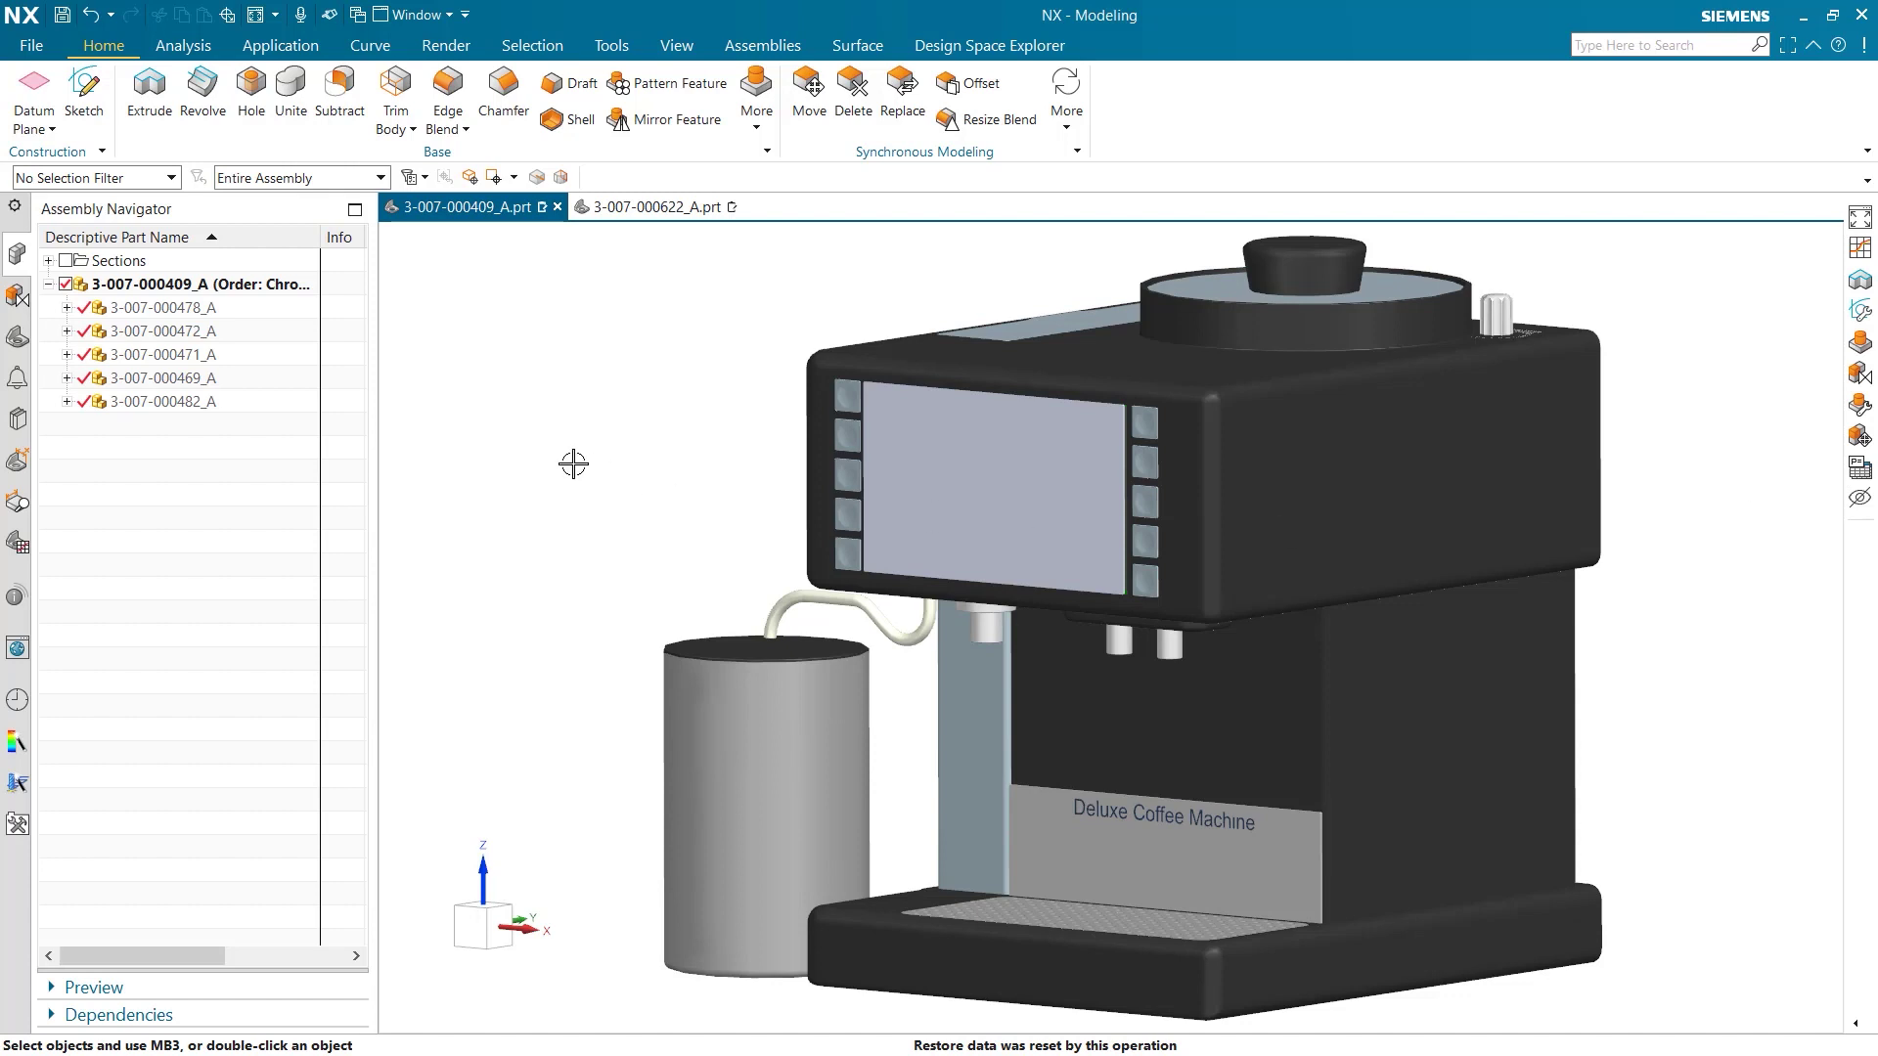
pyautogui.click(84, 379)
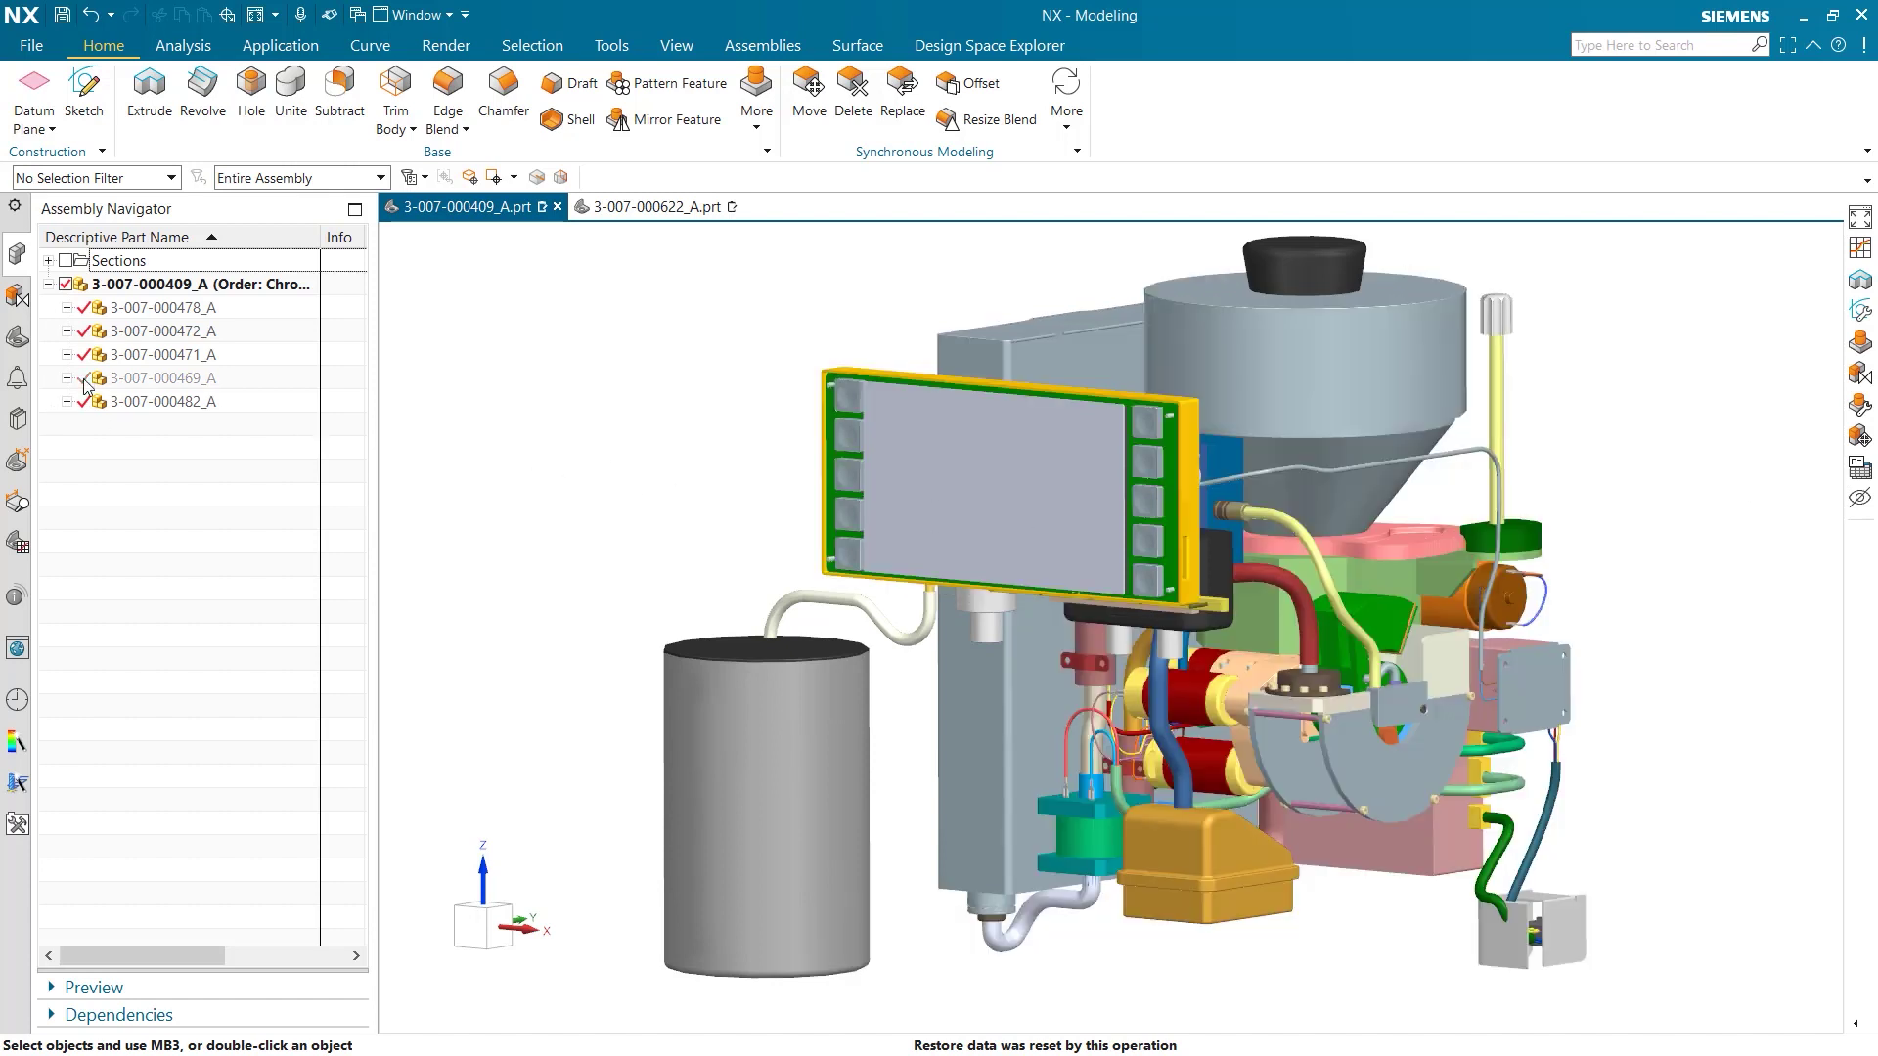
pyautogui.moveTo(583, 448); pyautogui.dragTo(532, 448, button='middle')
pyautogui.scroll(5, 1073, 632)
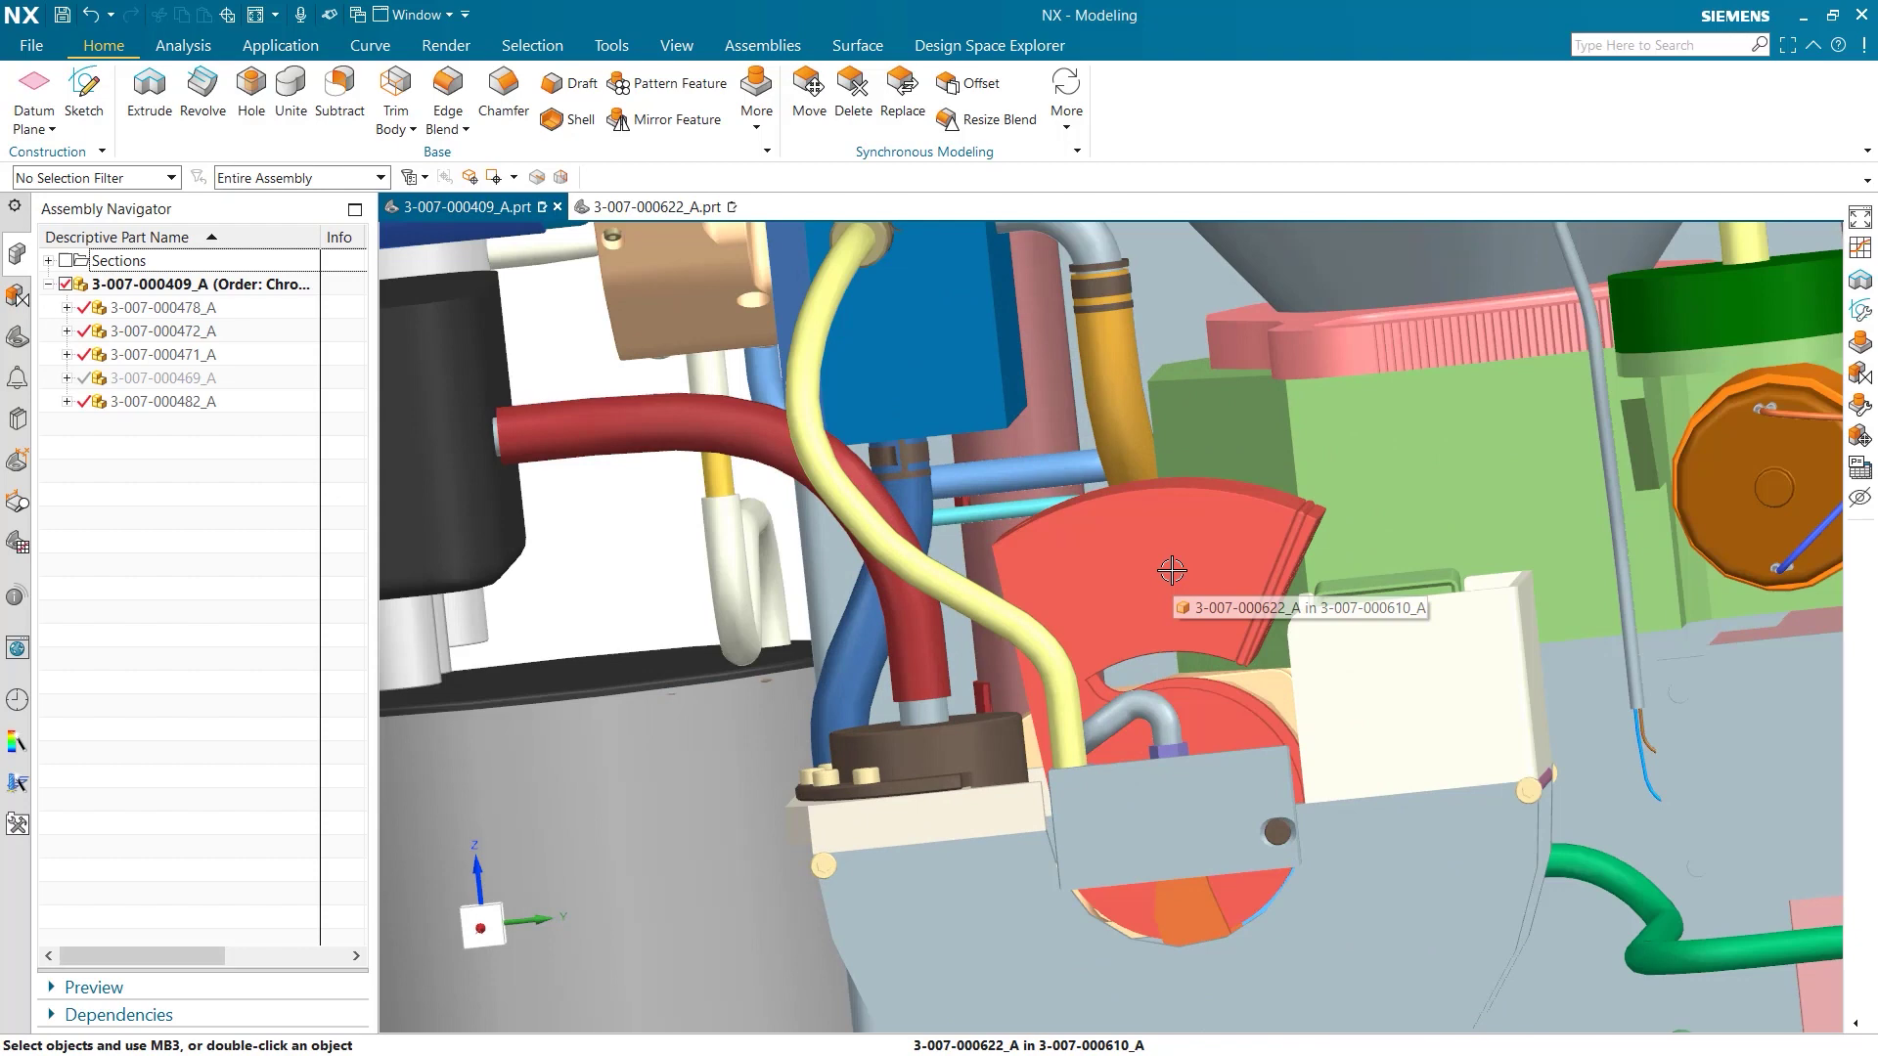
pyautogui.click(658, 207)
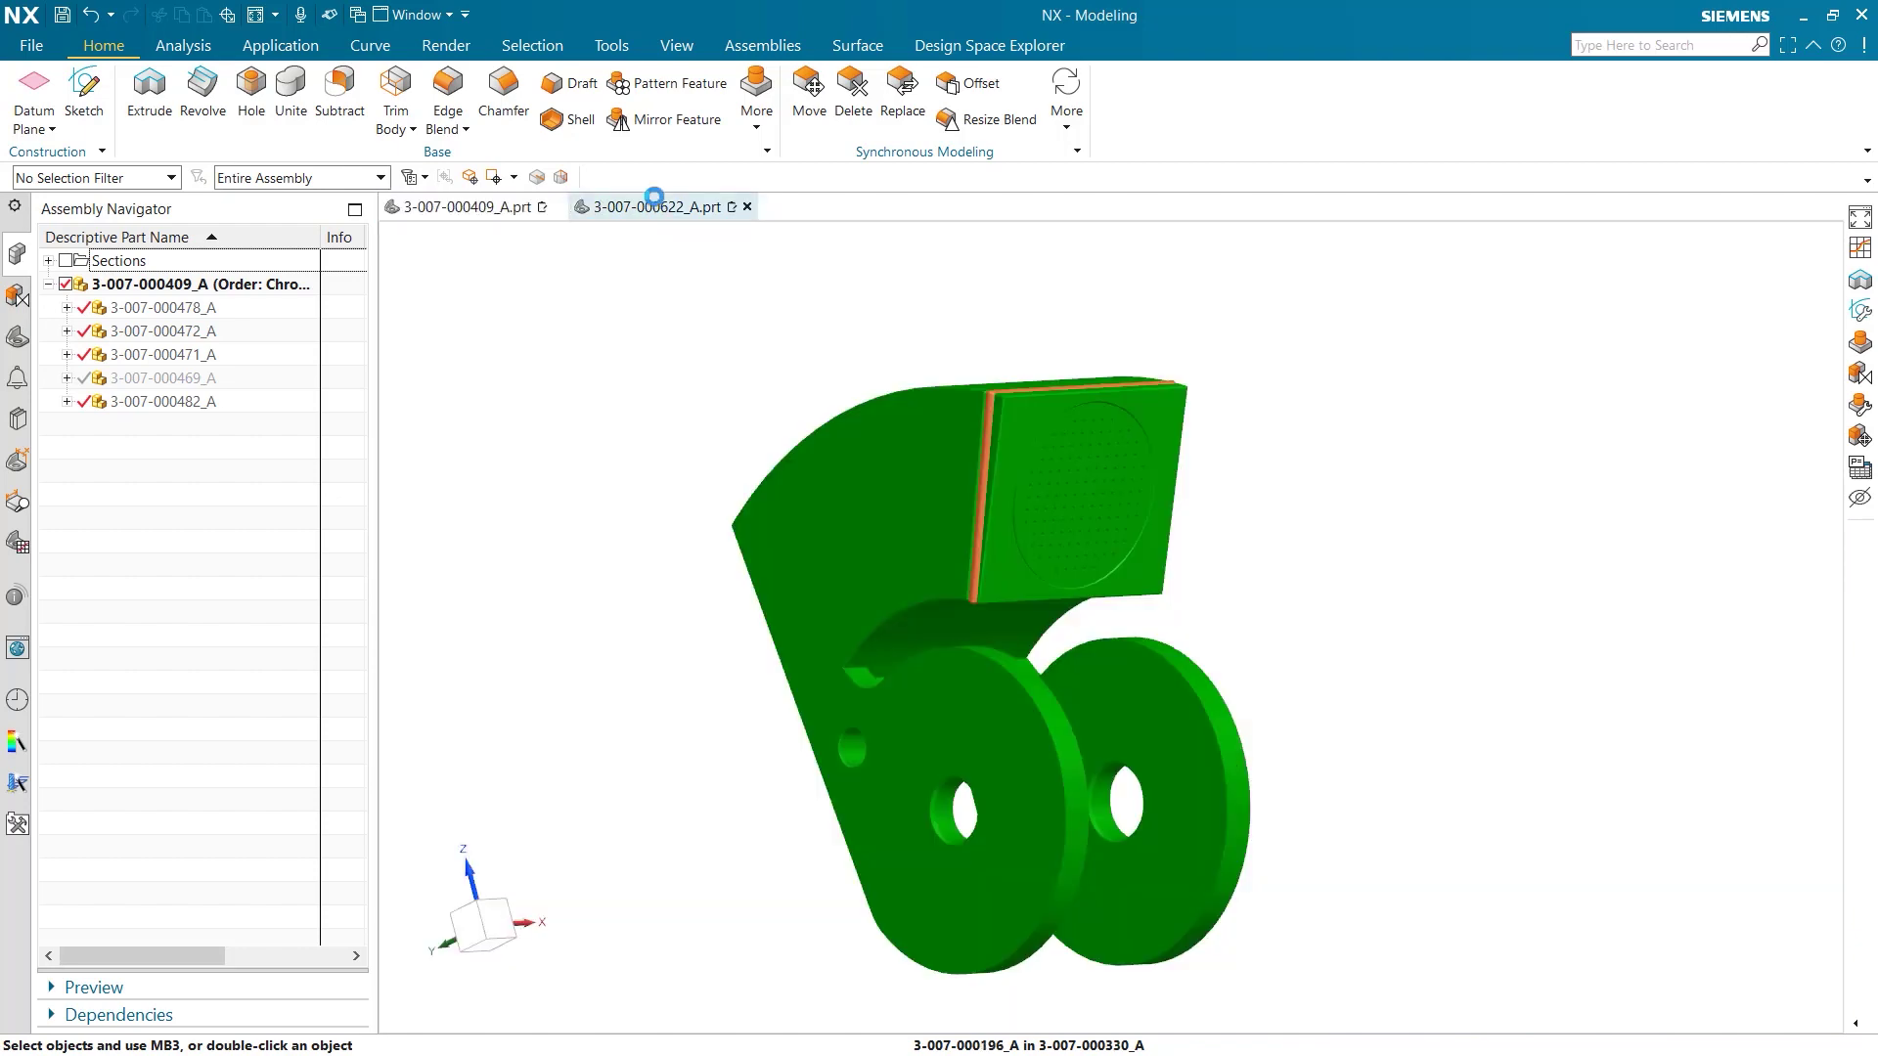
pyautogui.moveTo(671, 411); pyautogui.dragTo(682, 359, button='middle')
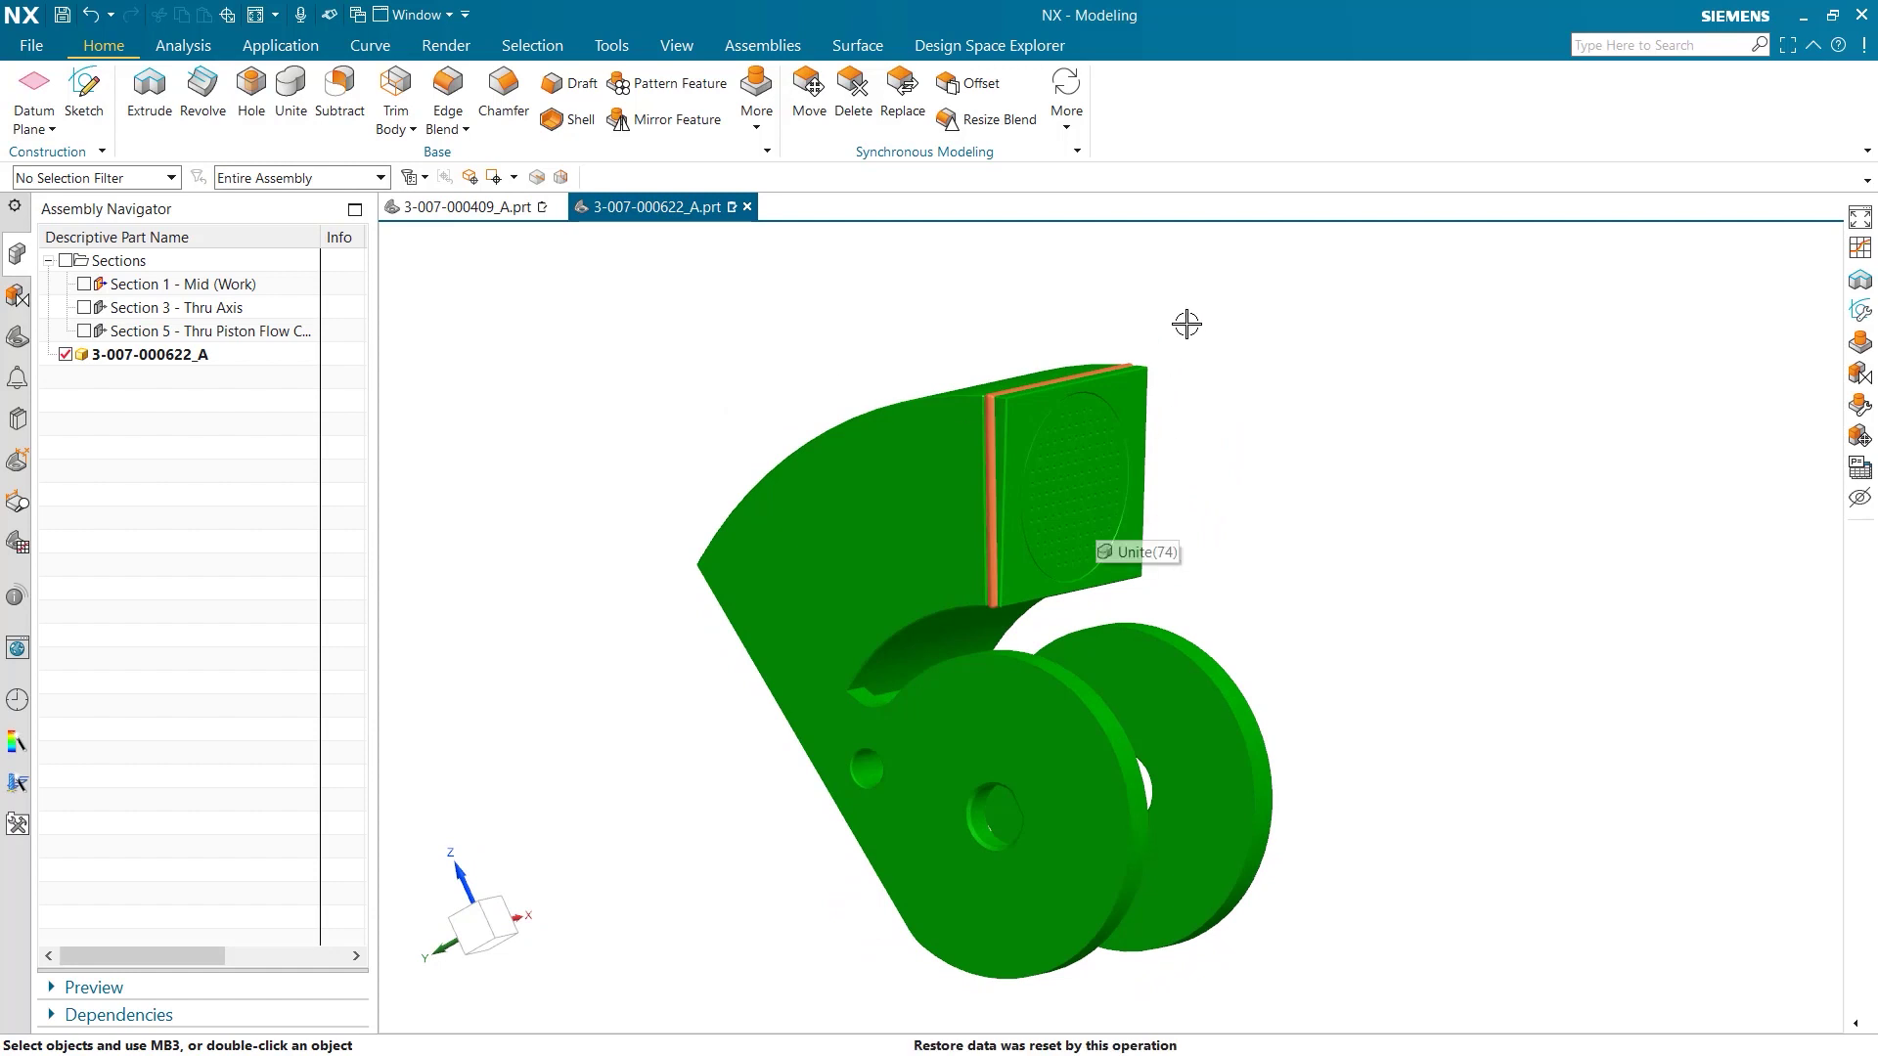
# Create a new Design Space Explorer study, Study 1, from the Study Navigator
pyautogui.click(973, 41)
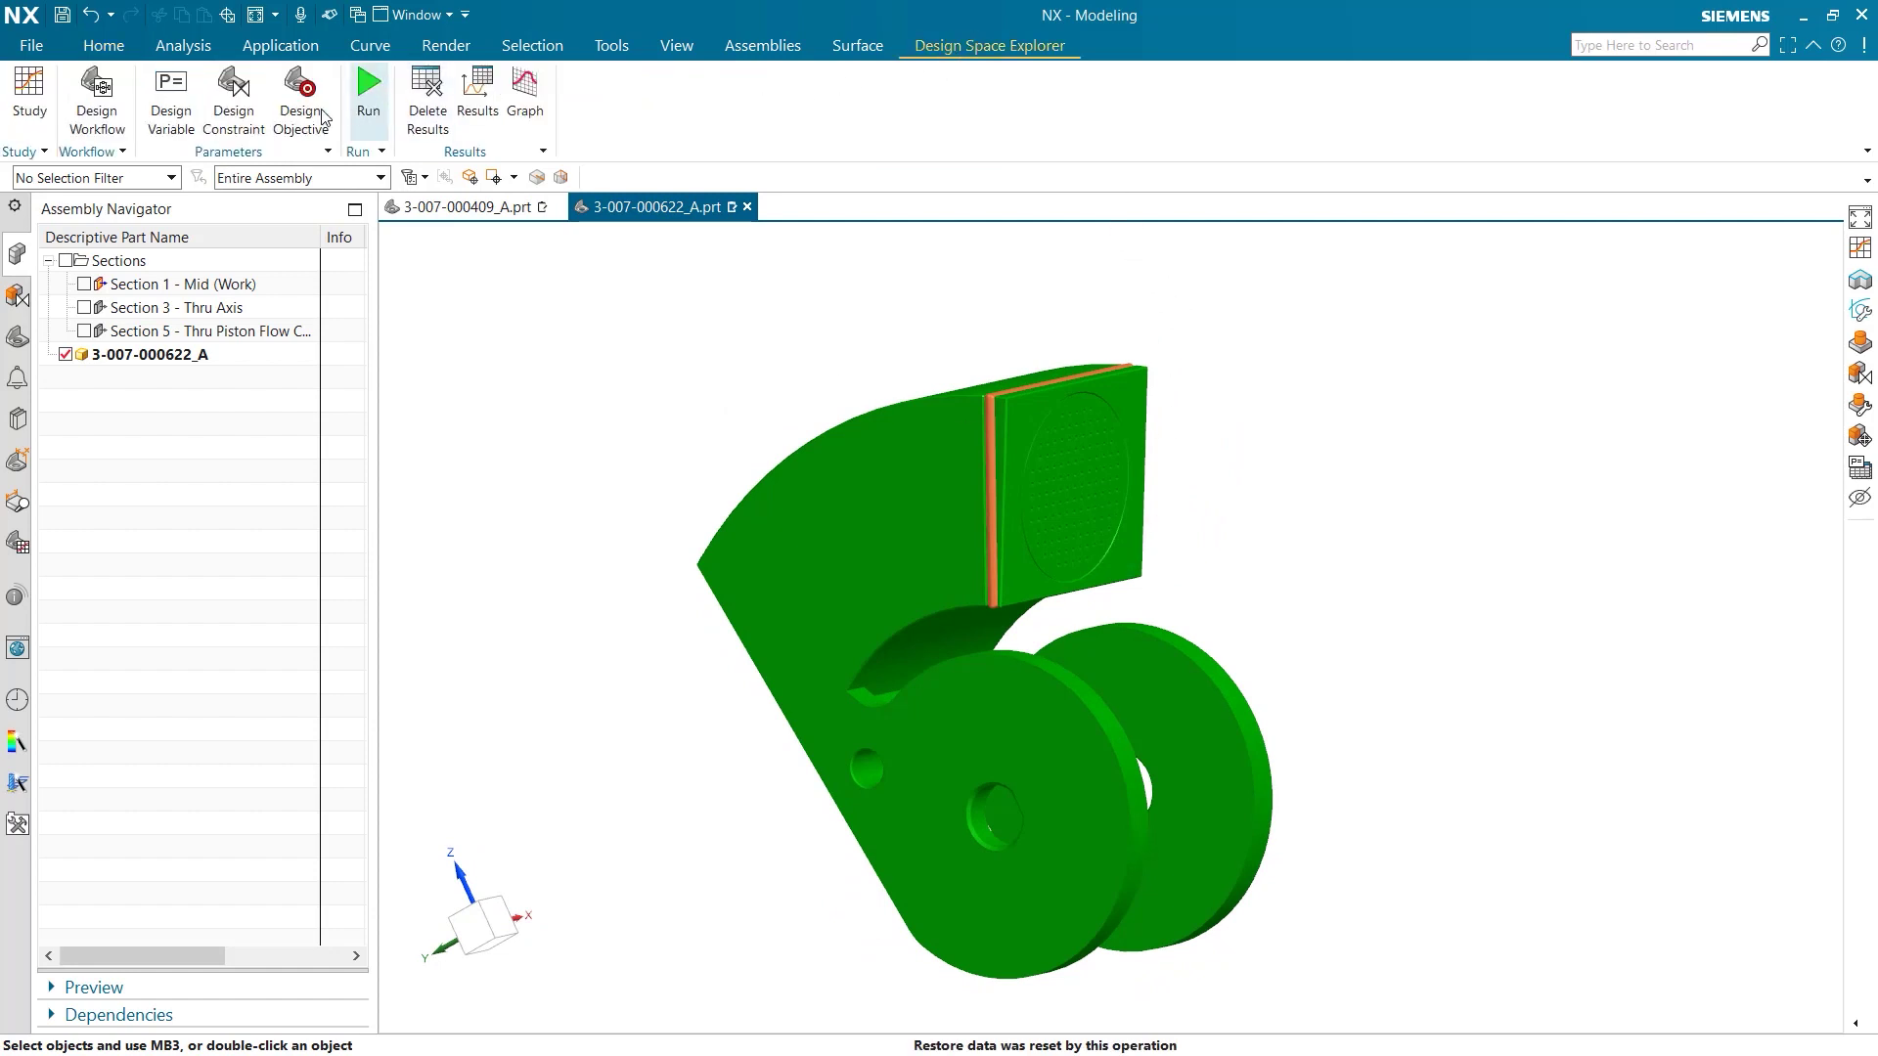
pyautogui.click(16, 540)
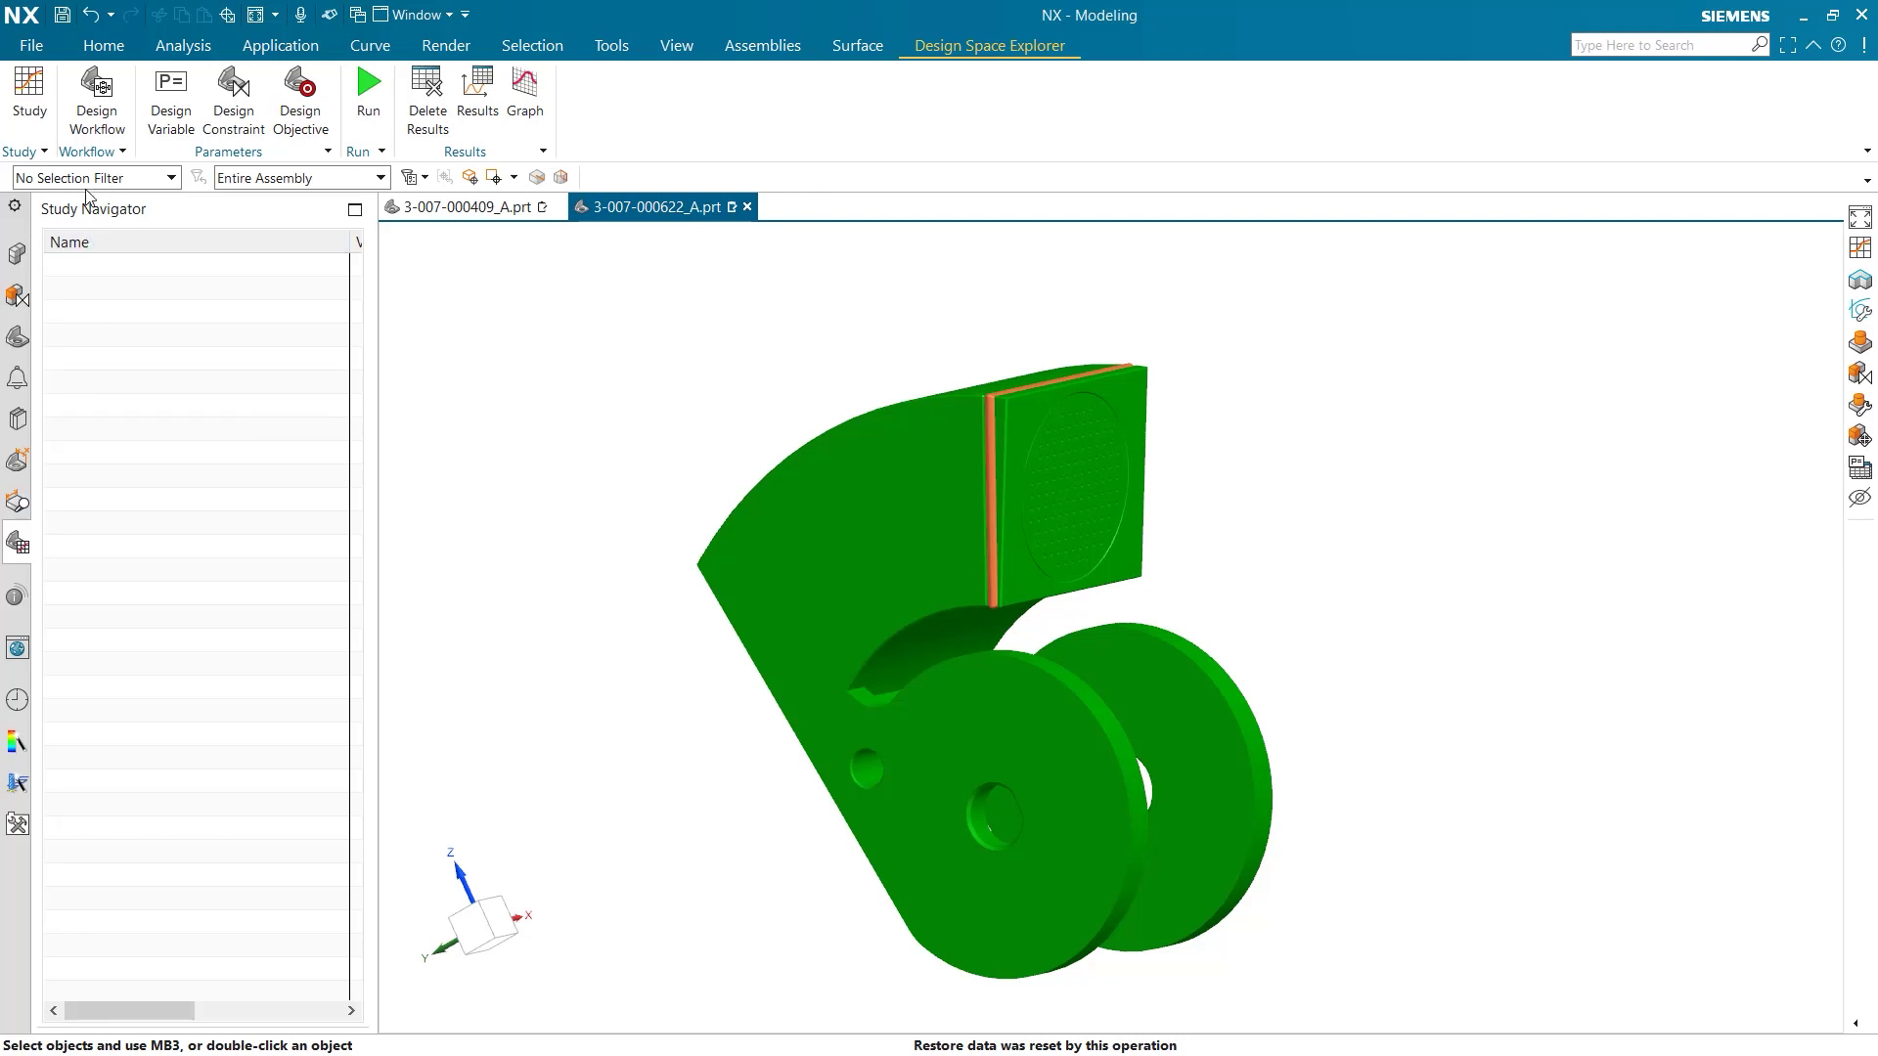
pyautogui.click(29, 103)
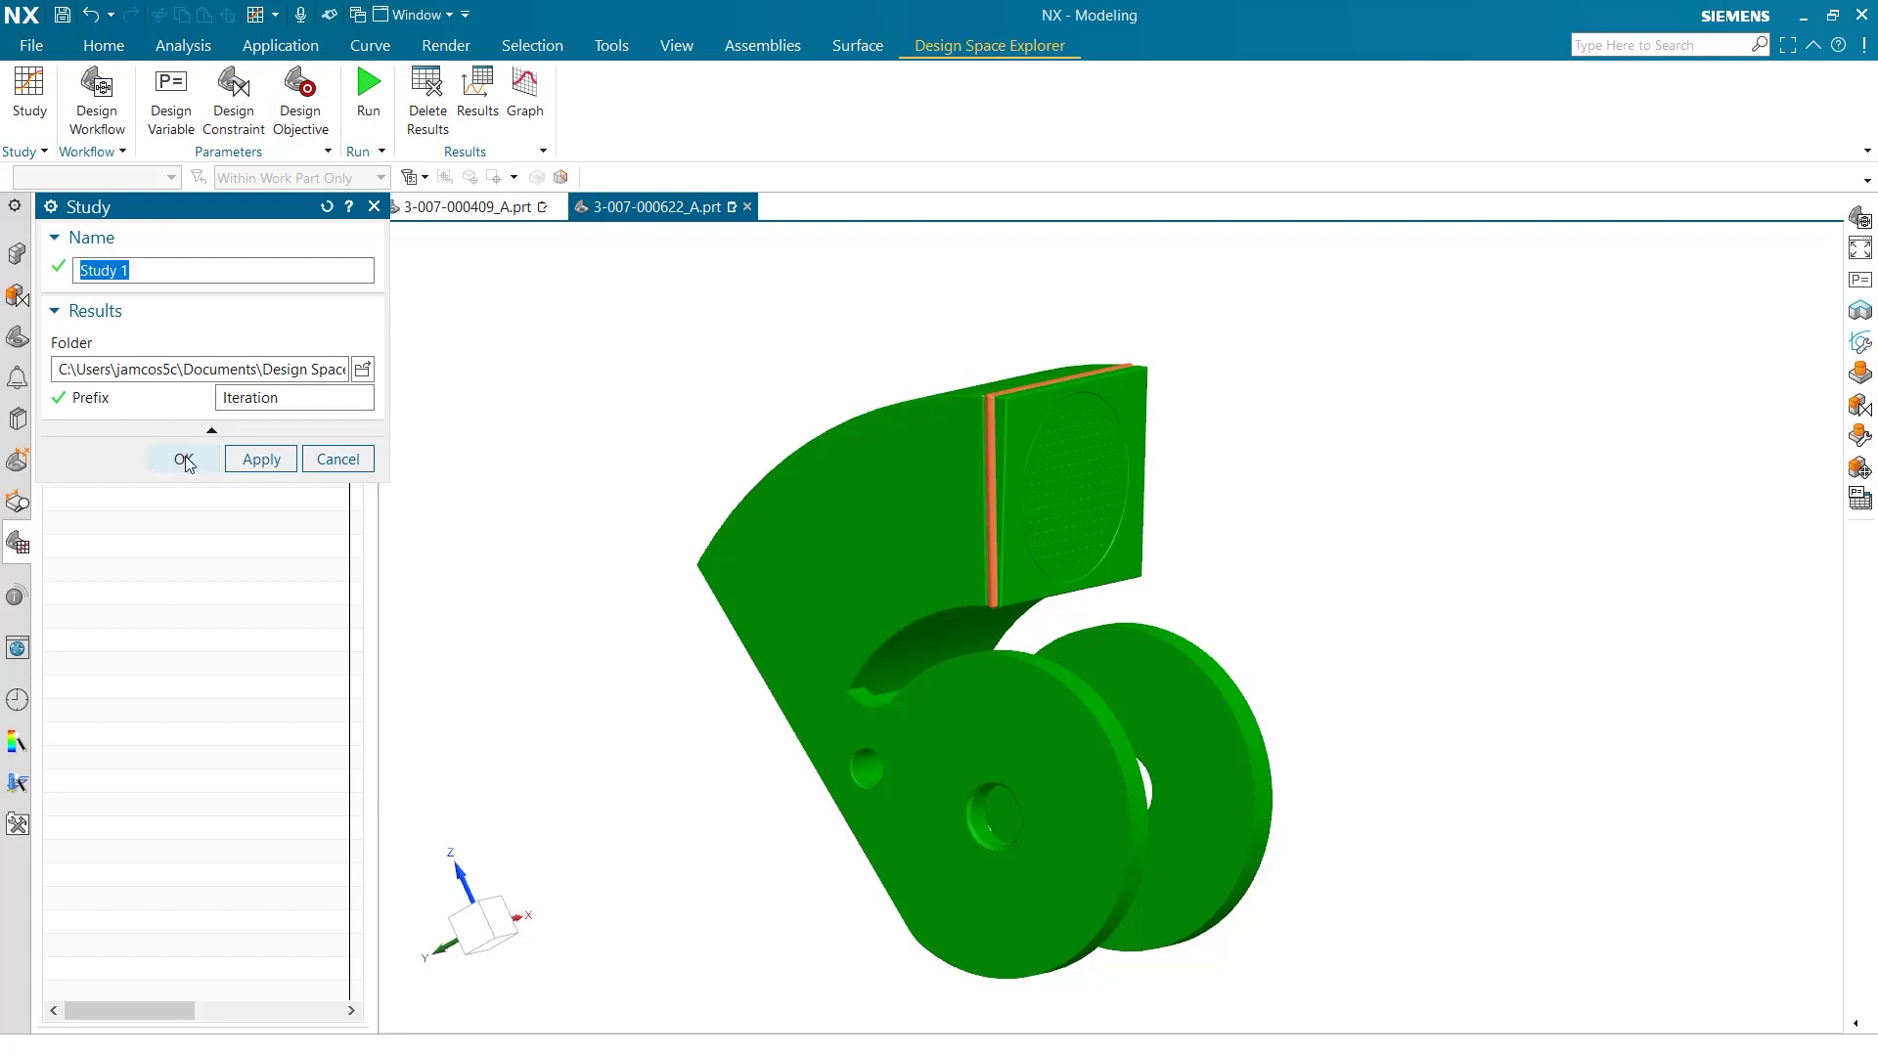
pyautogui.click(185, 457)
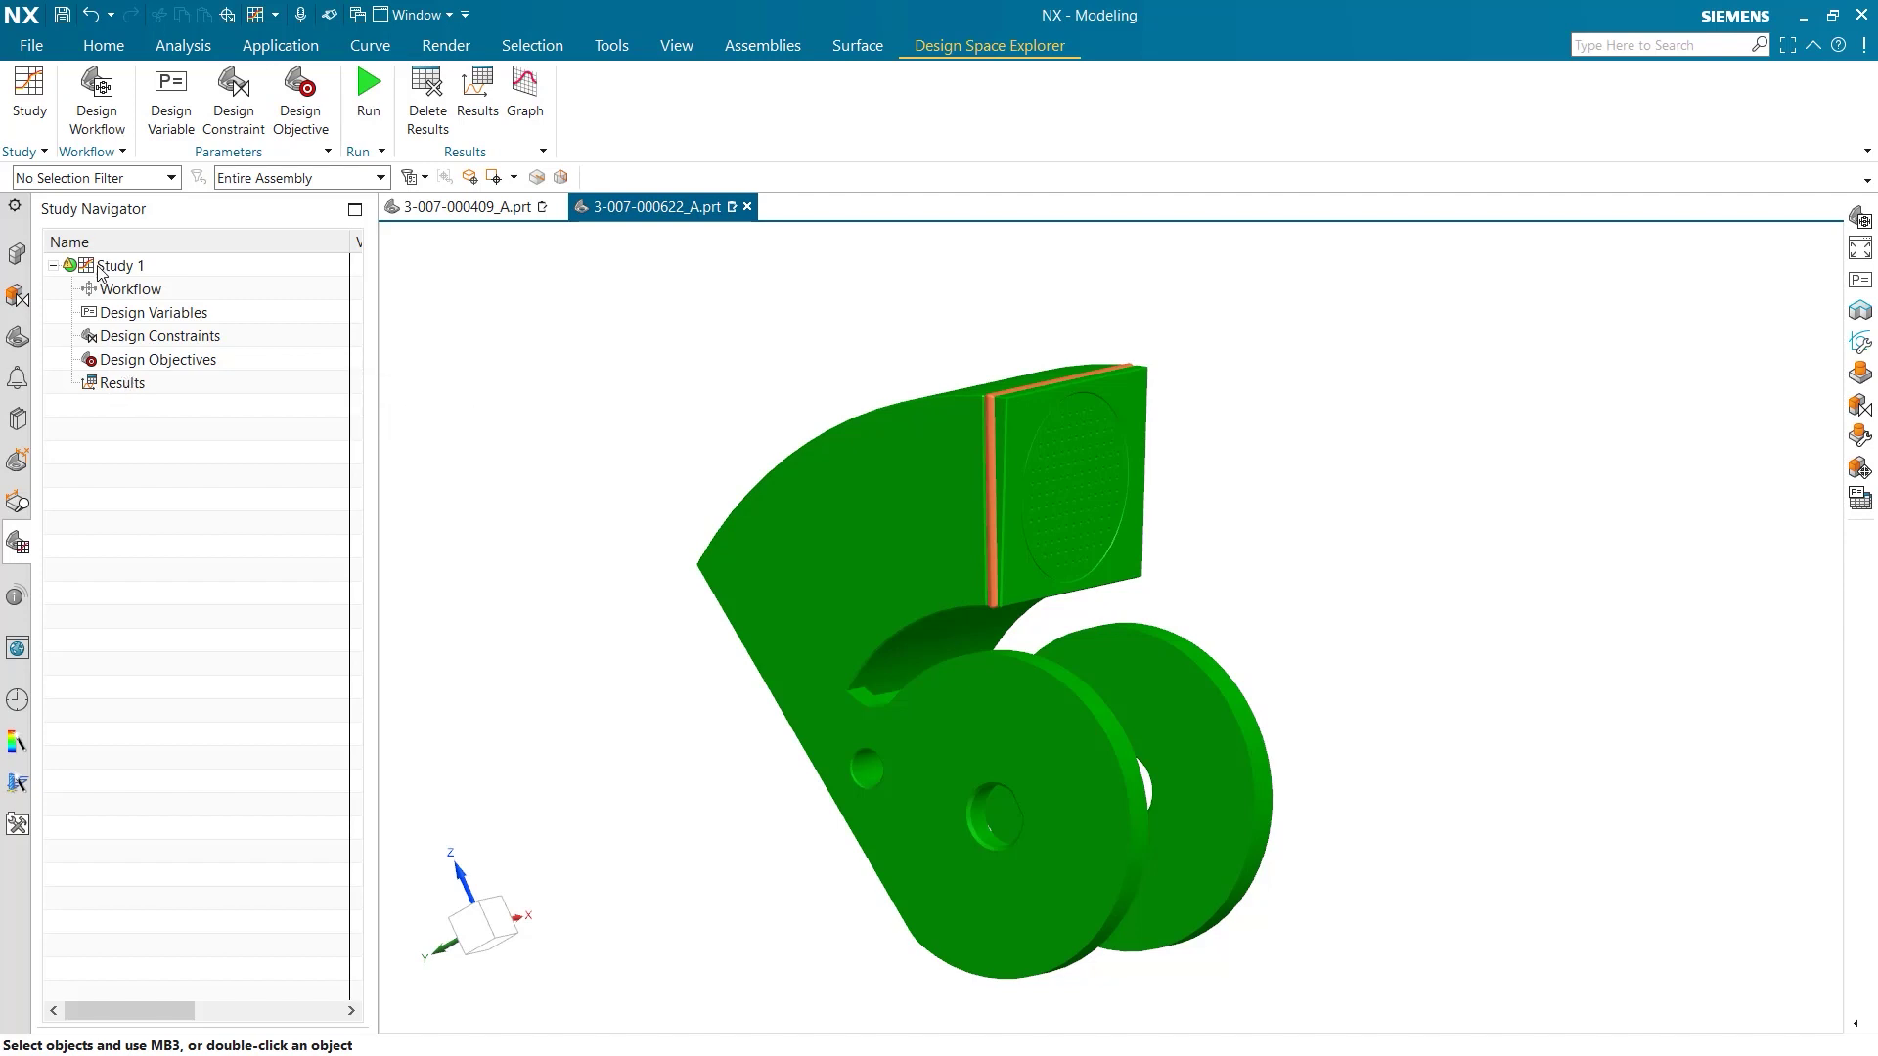
# Add a Design Workflow to Study 1 with Work Part as the reference
pyautogui.click(98, 133)
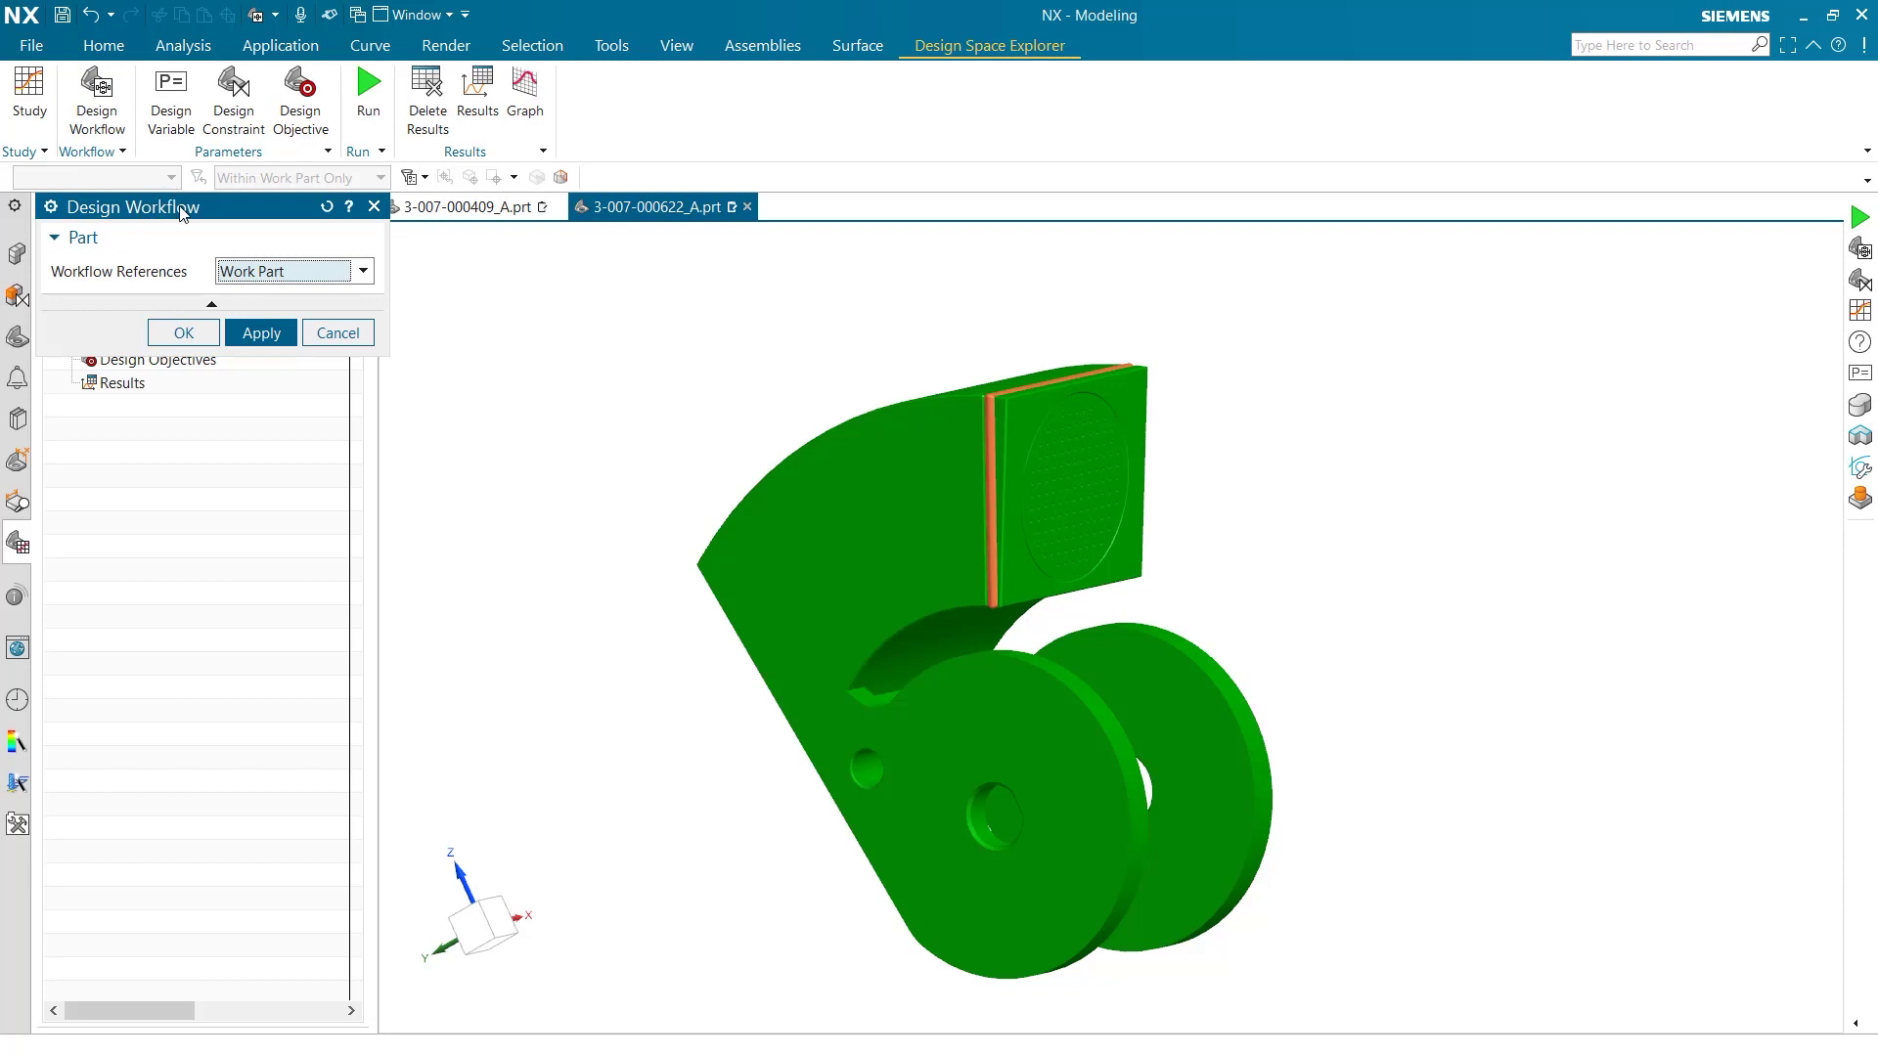
pyautogui.click(363, 272)
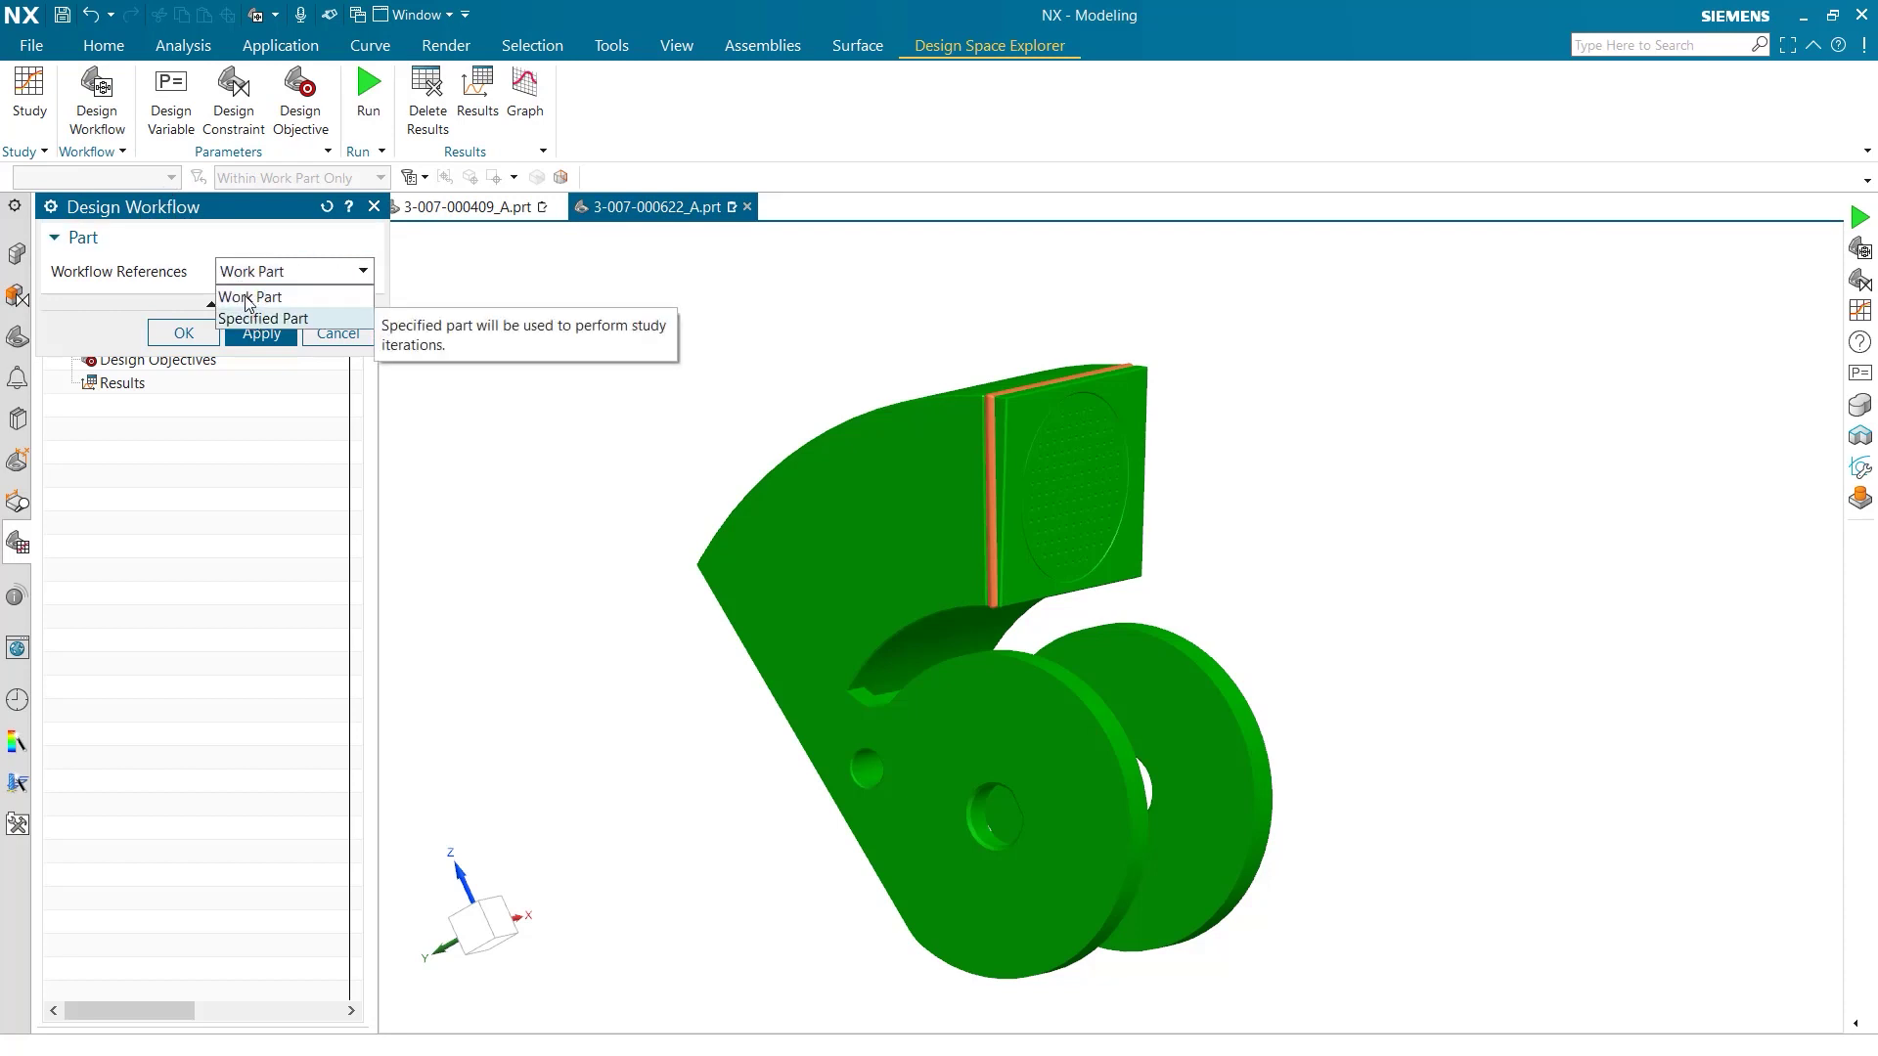
pyautogui.click(247, 297)
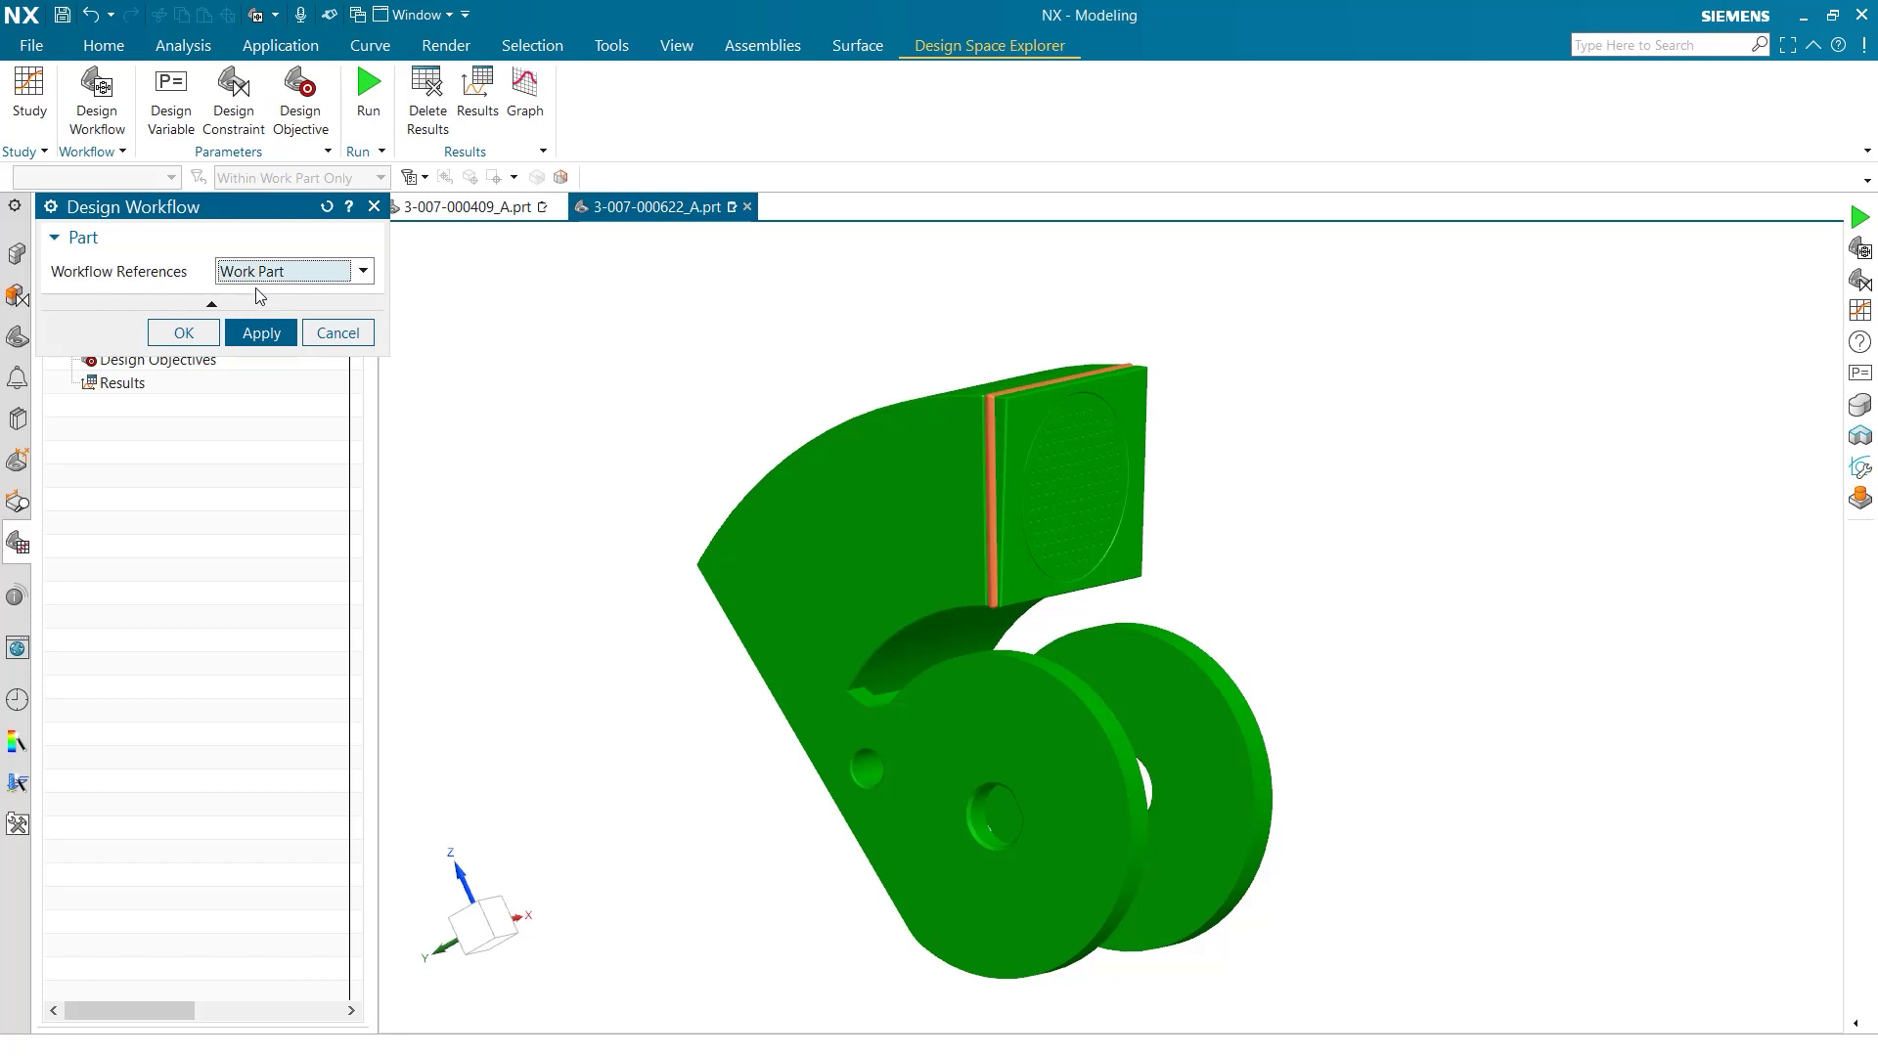
pyautogui.click(183, 337)
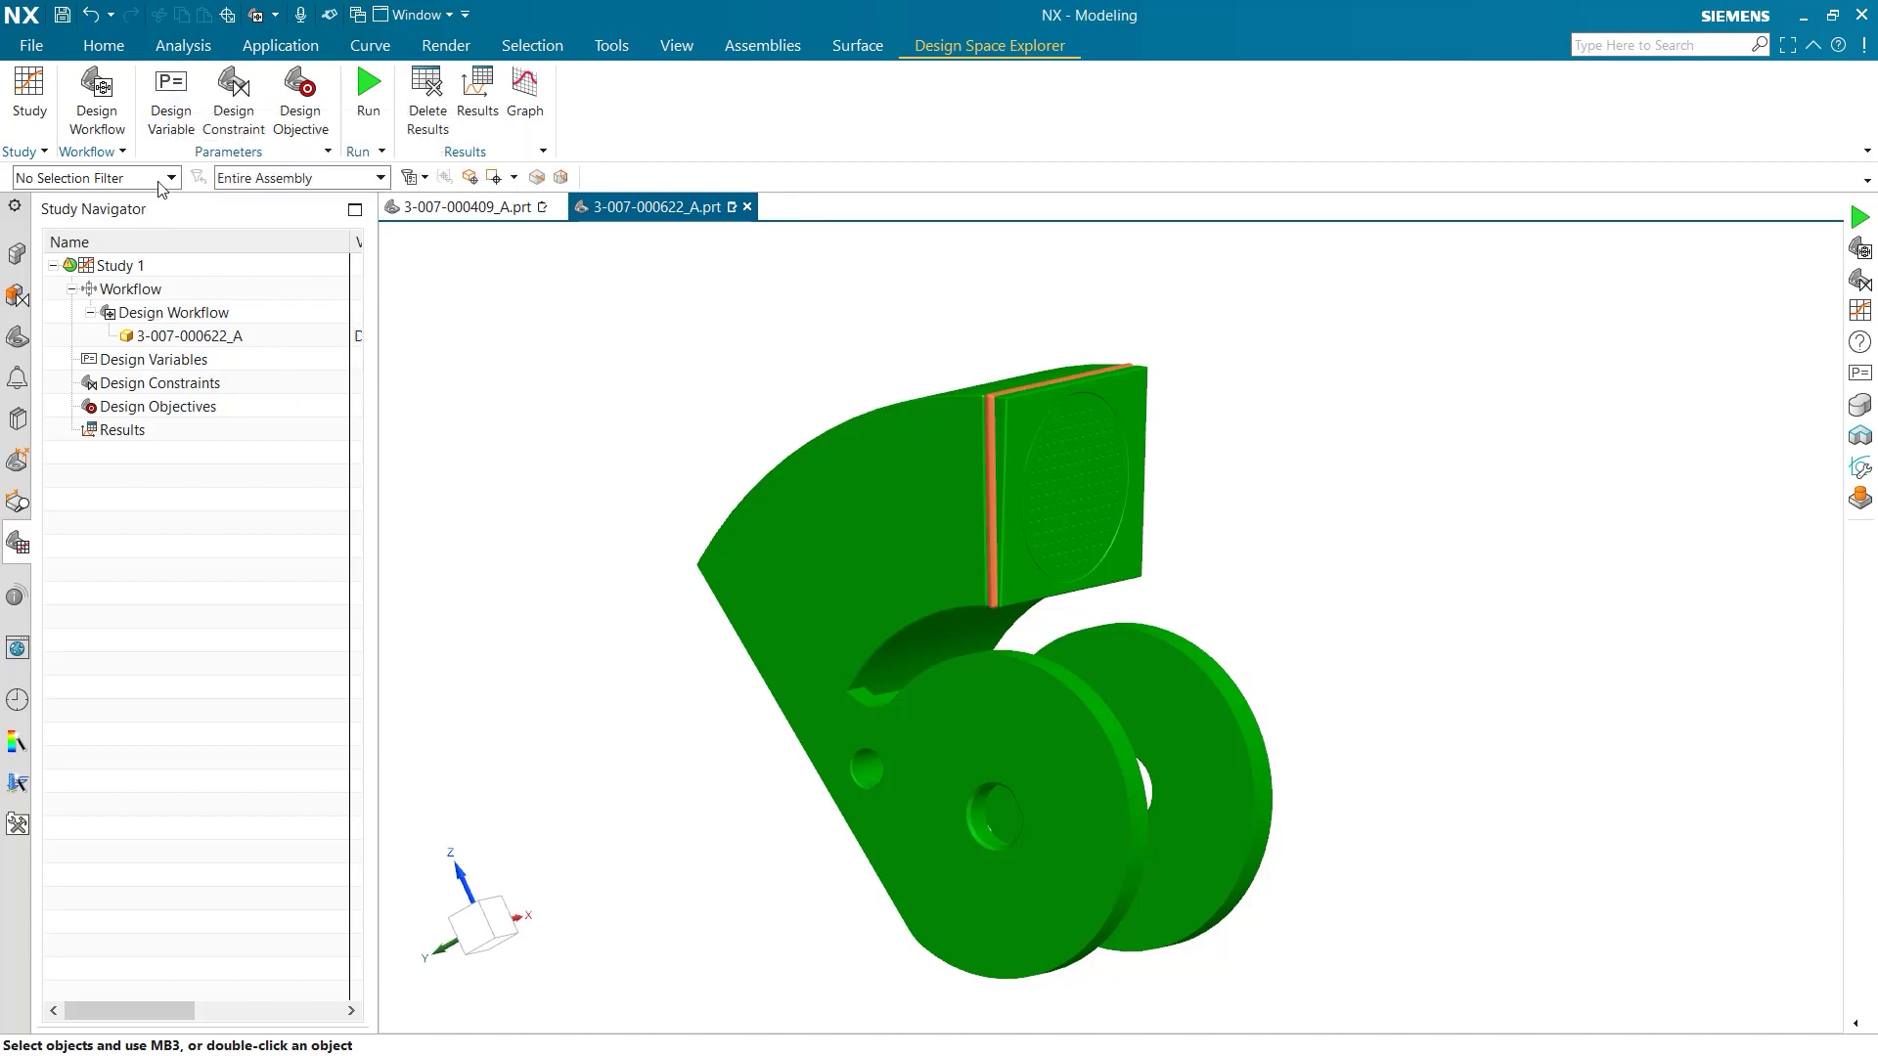
# Define Extrude(6)'s p32 as design variable 'Extrude', ranging 18–22 mm around 20
pyautogui.click(171, 98)
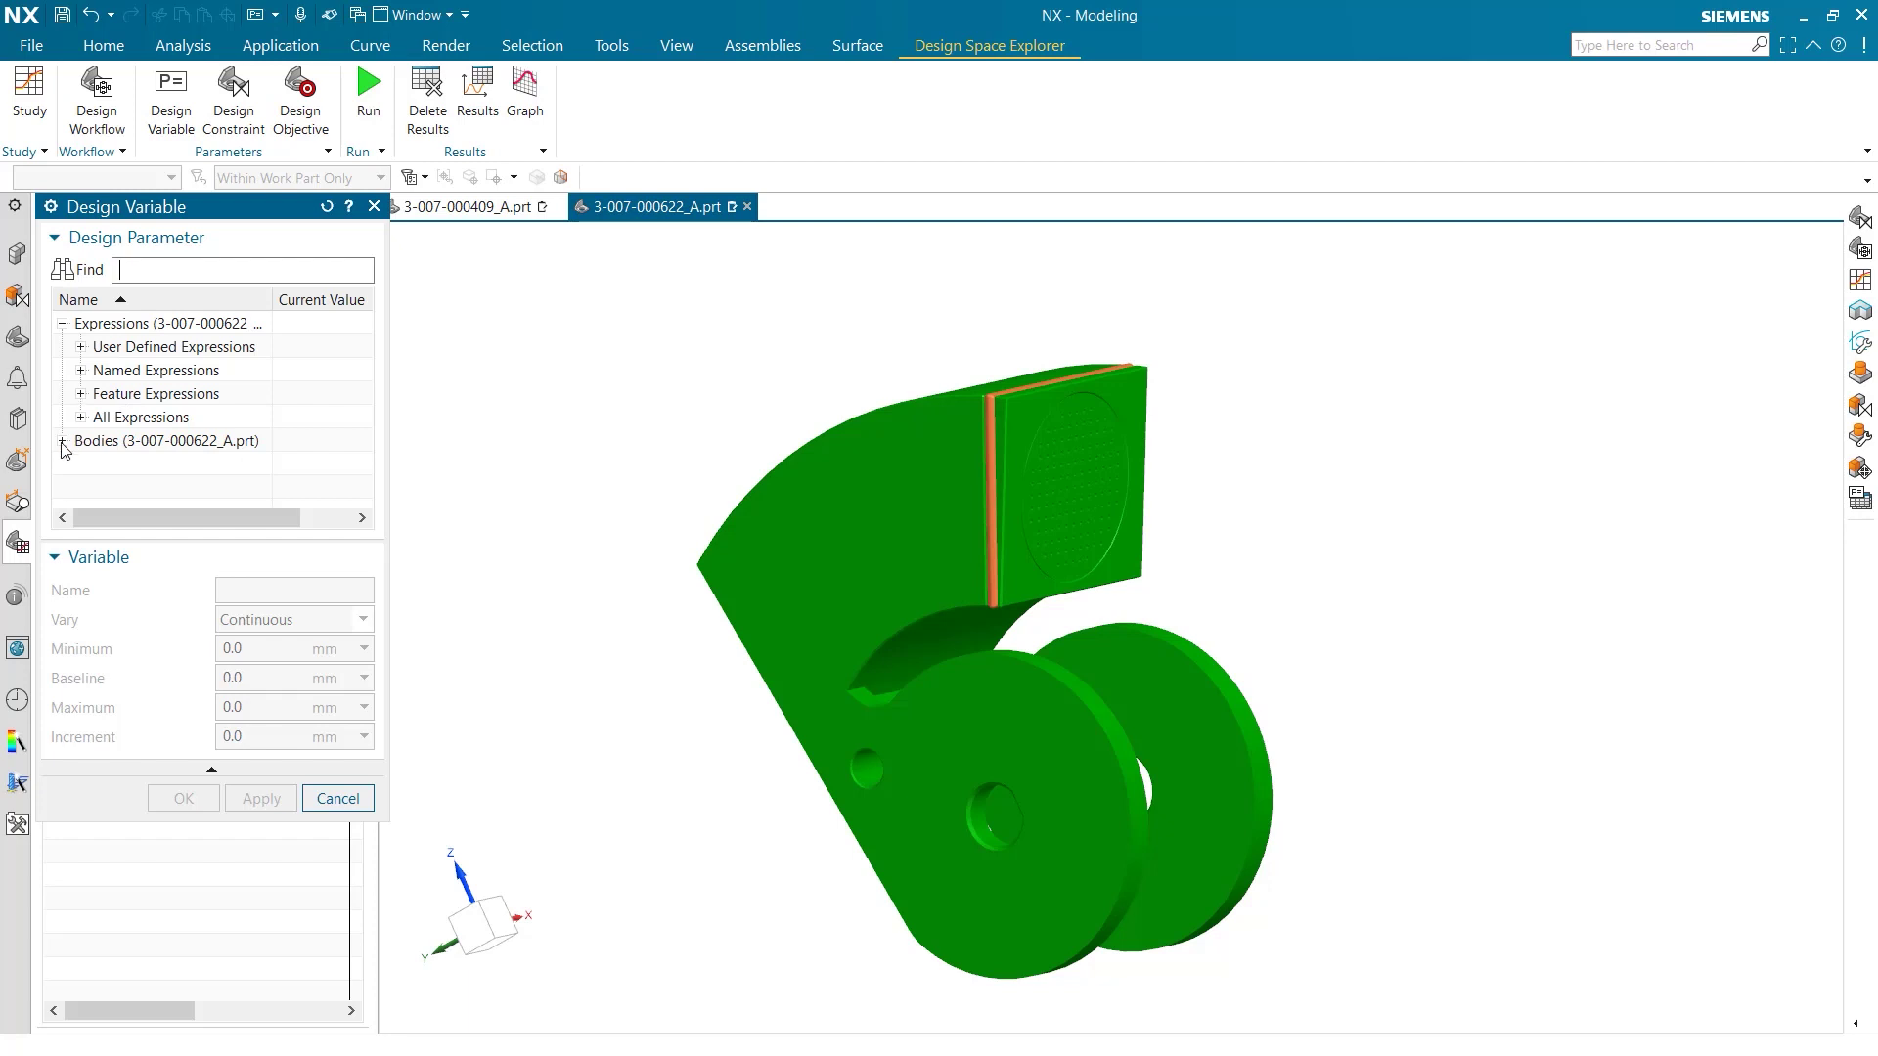
pyautogui.click(81, 372)
pyautogui.click(81, 371)
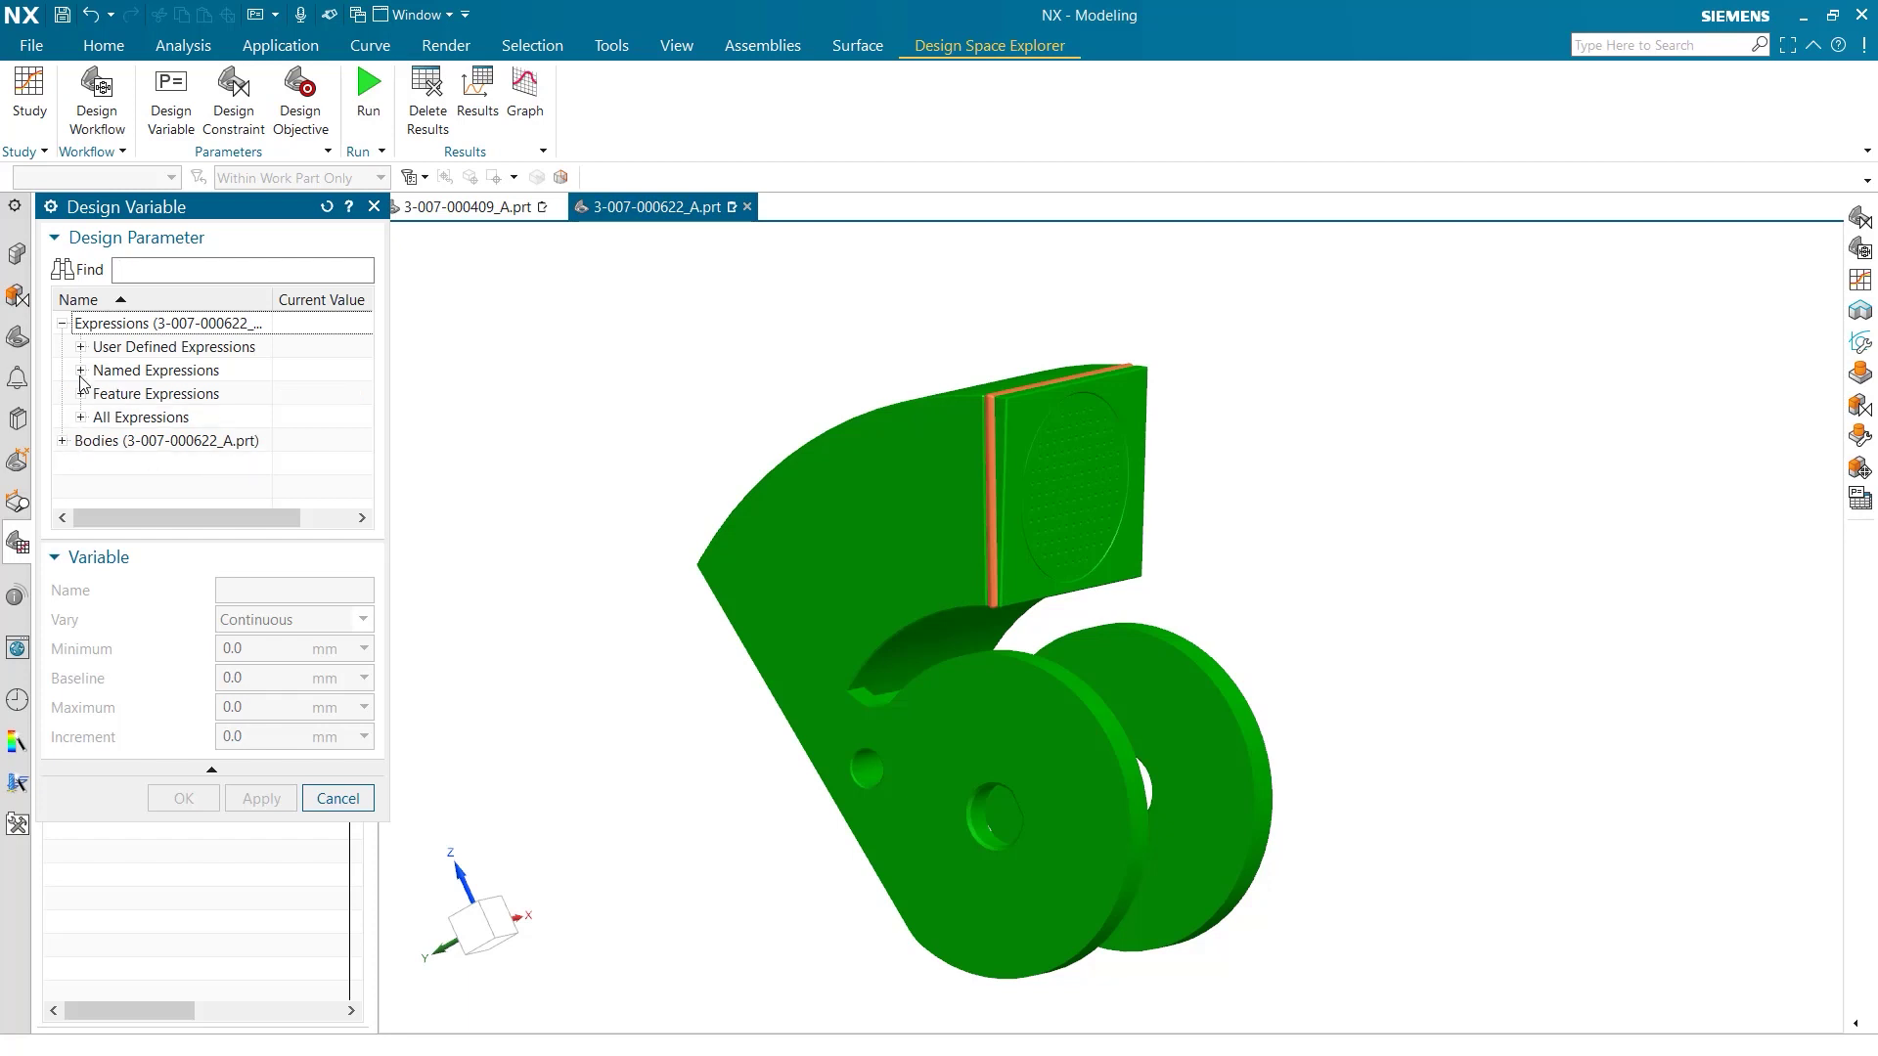
pyautogui.click(83, 394)
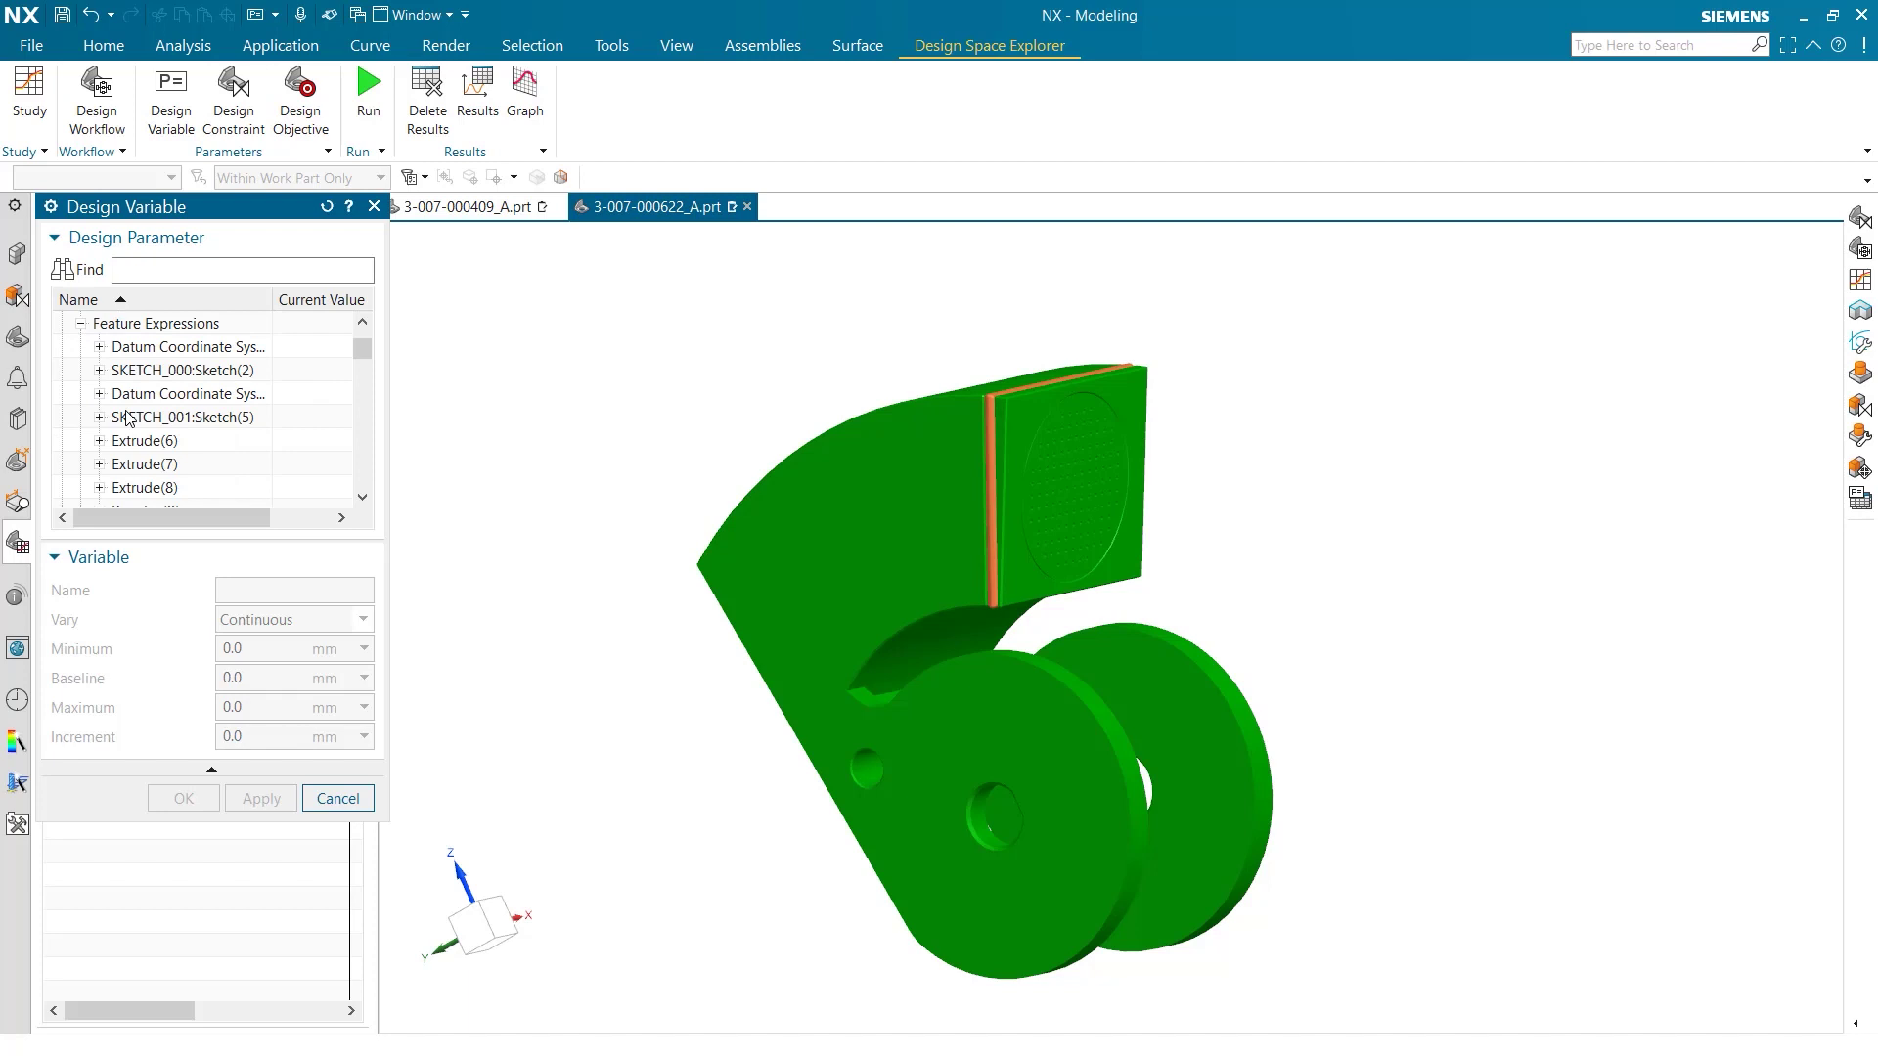
pyautogui.click(99, 442)
pyautogui.click(137, 442)
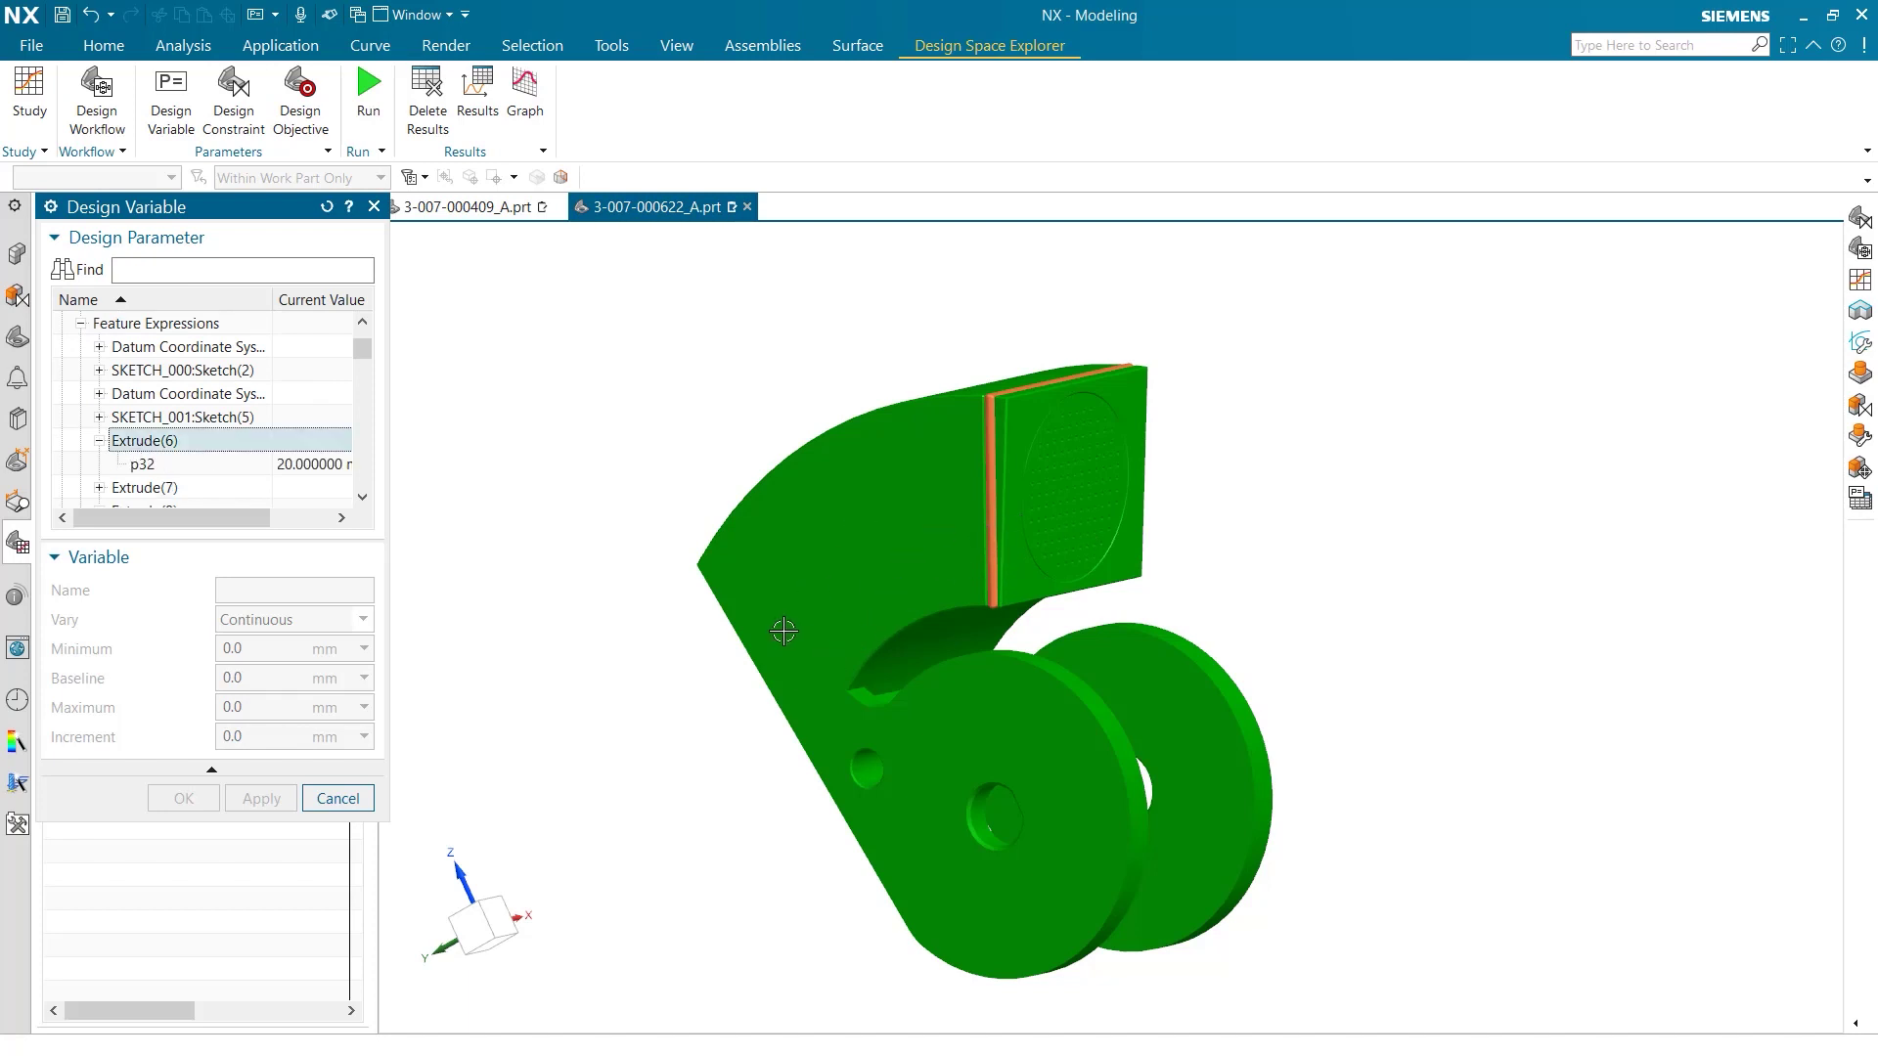
pyautogui.click(188, 467)
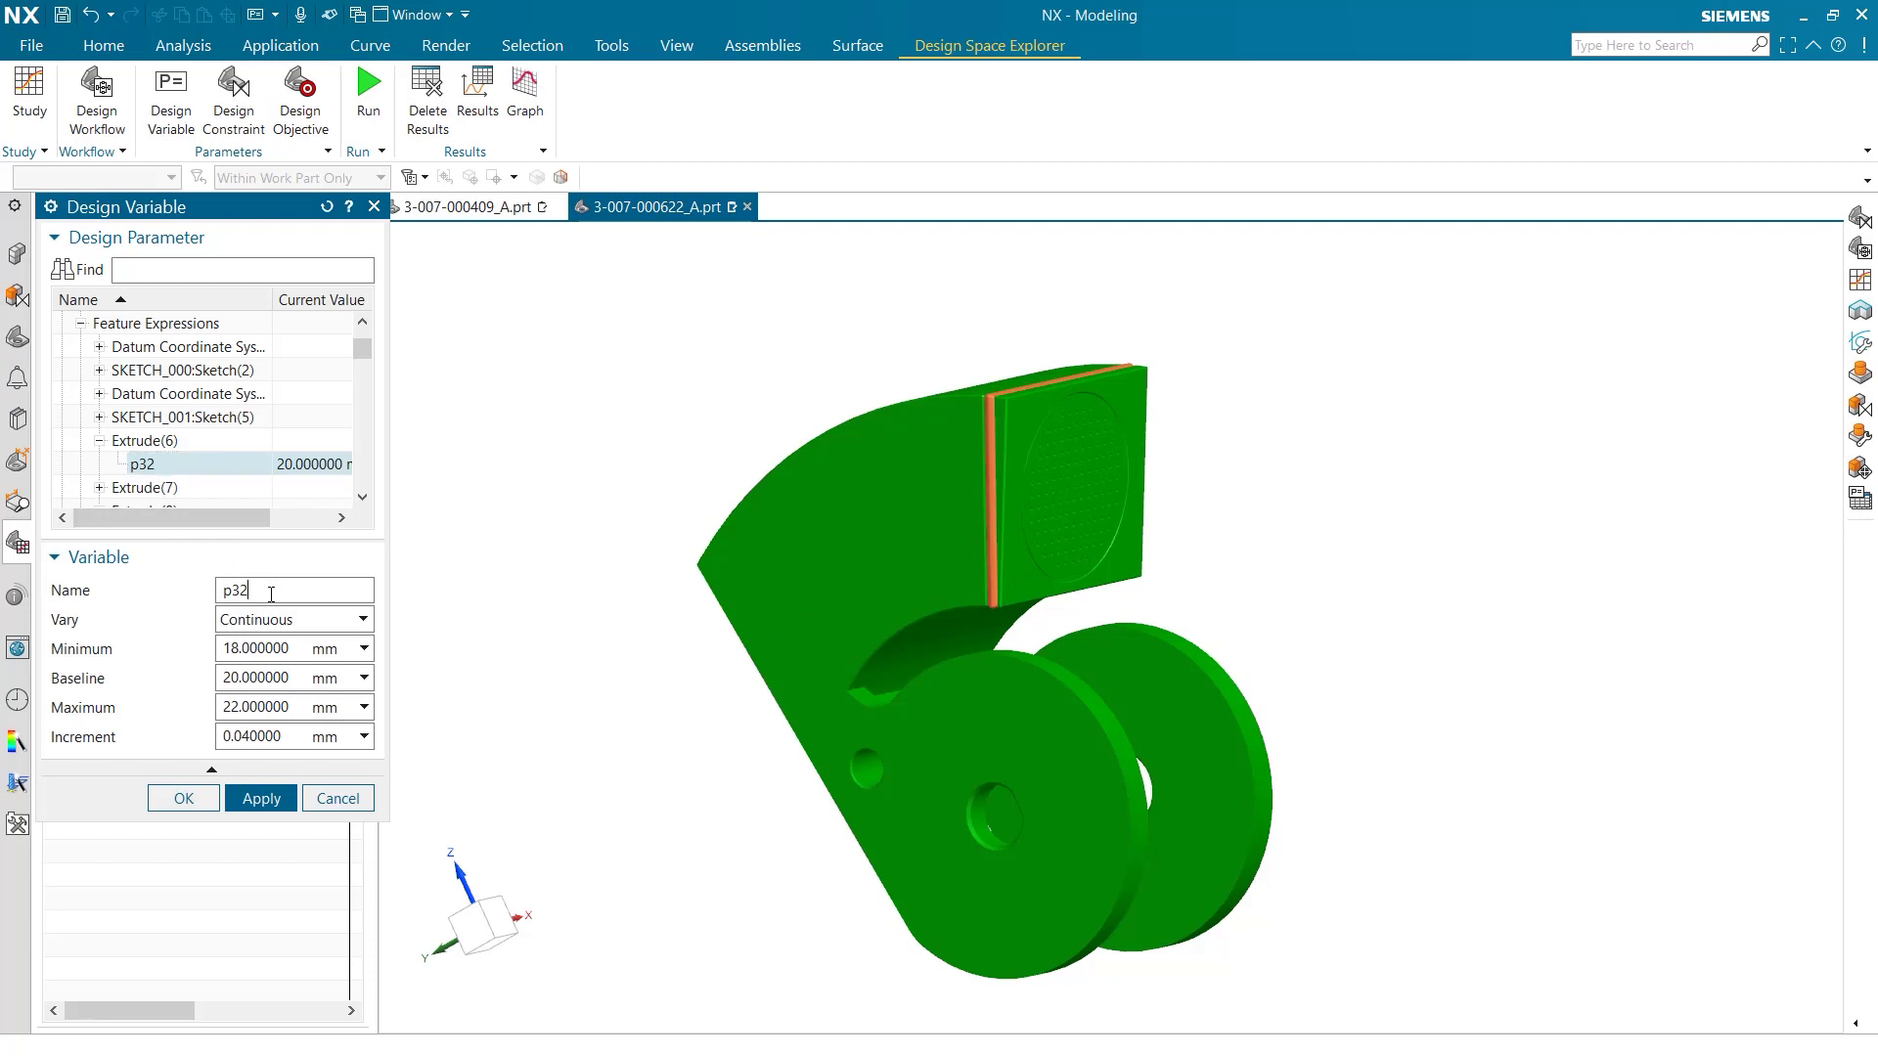
pyautogui.write('Ex')
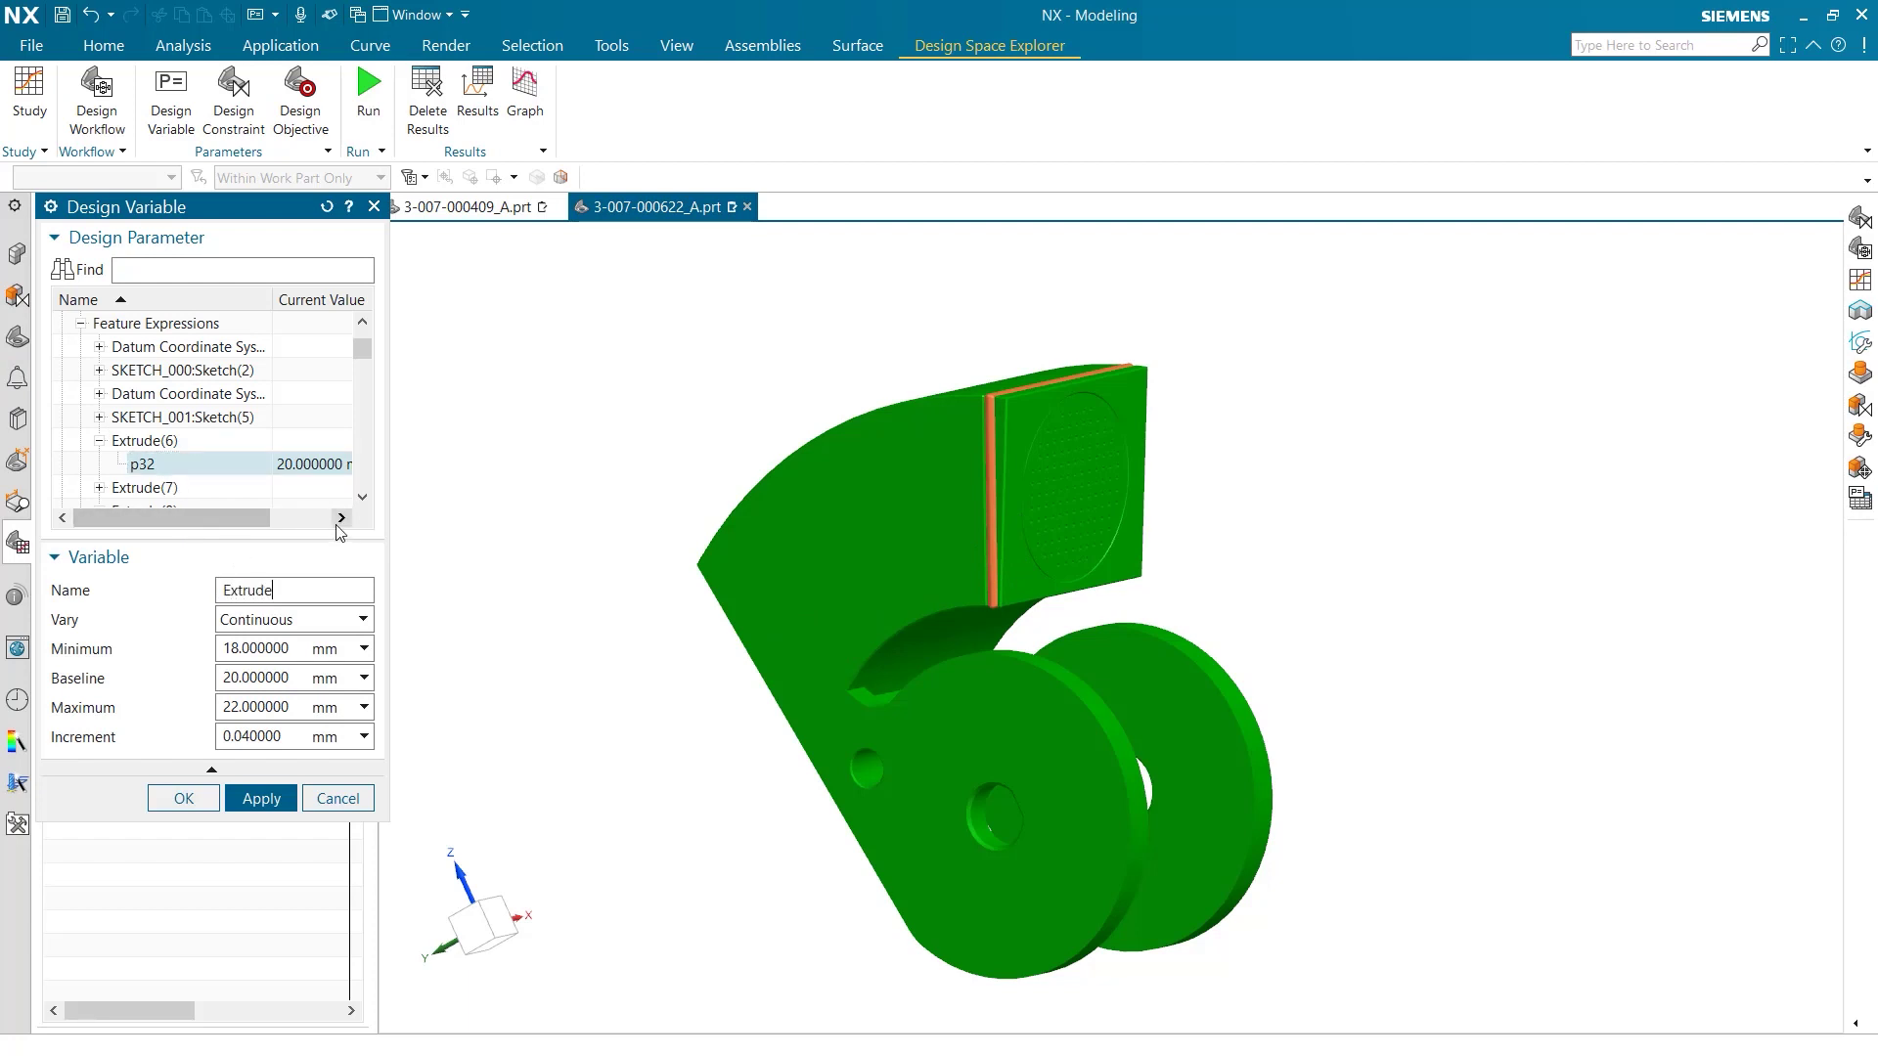
pyautogui.write('trude')
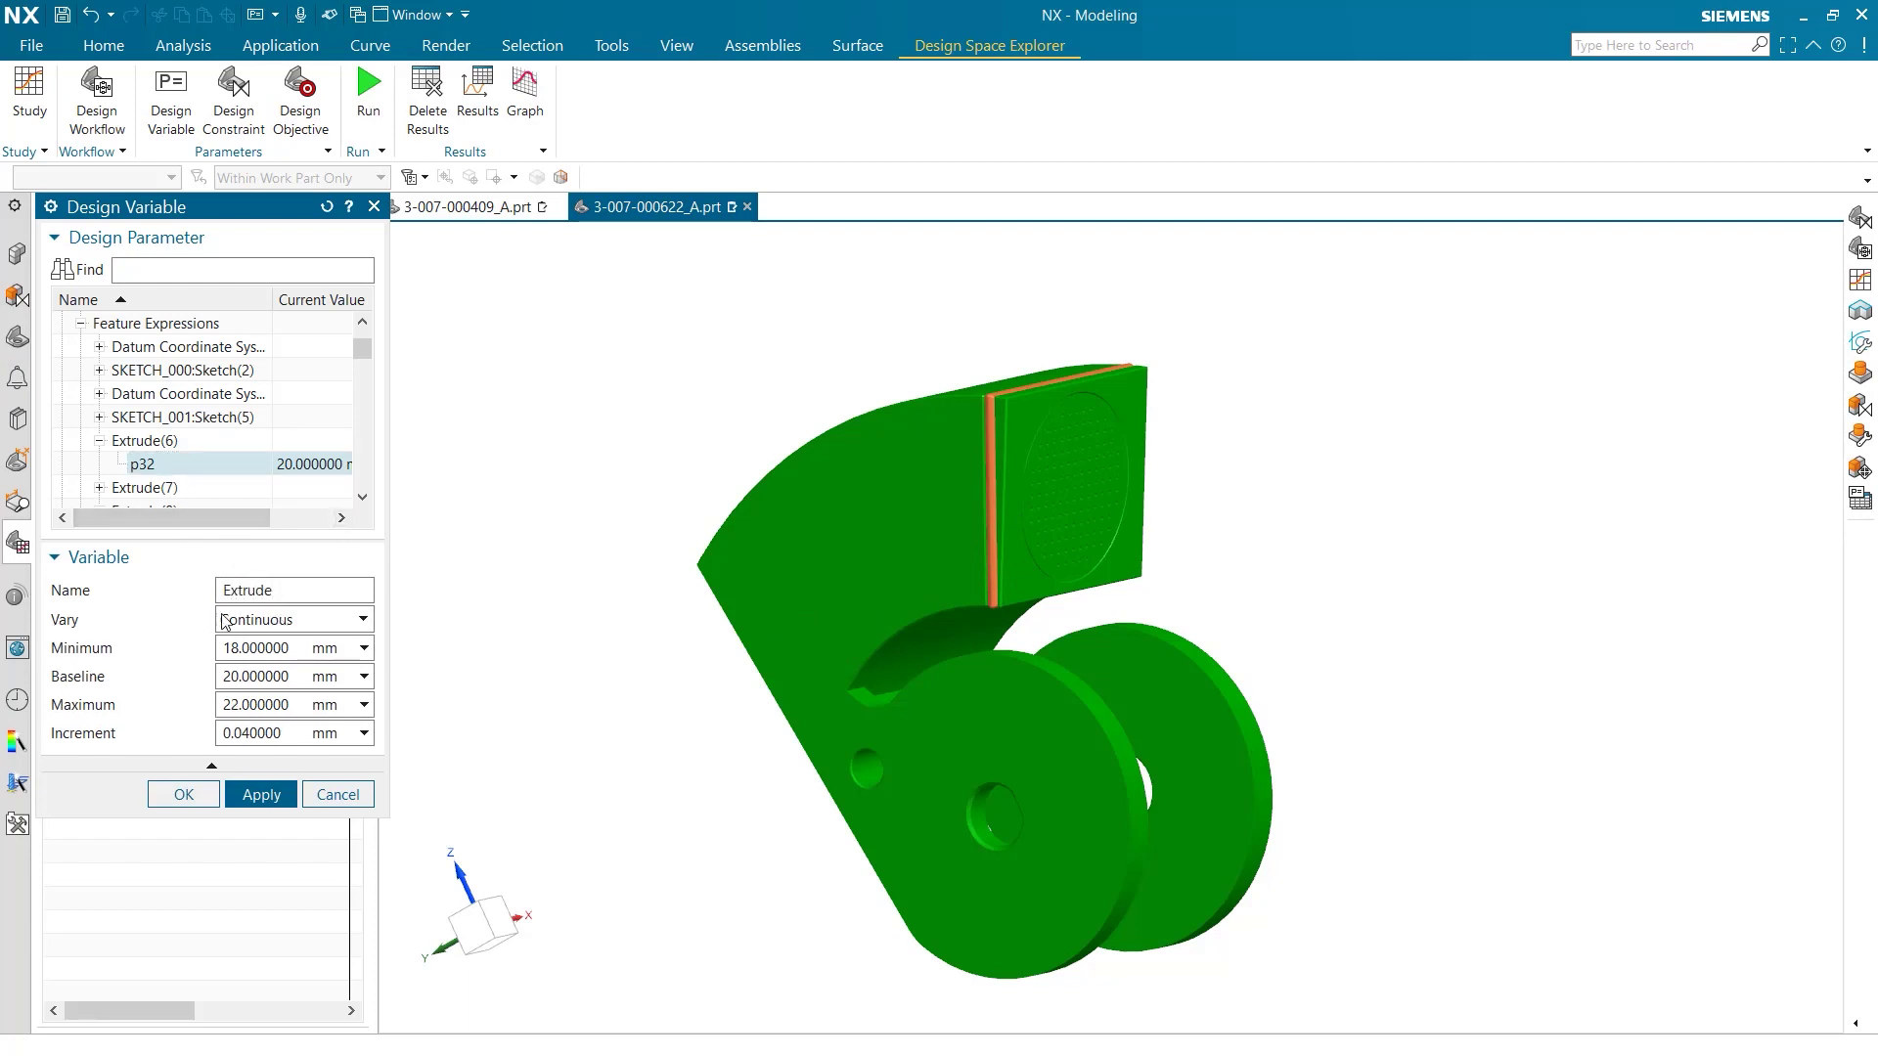
# Apply Extrude, then add Chamfer(53)'s p15528 as variable 'Chamfer', 0.216–0.264 mm
pyautogui.click(261, 794)
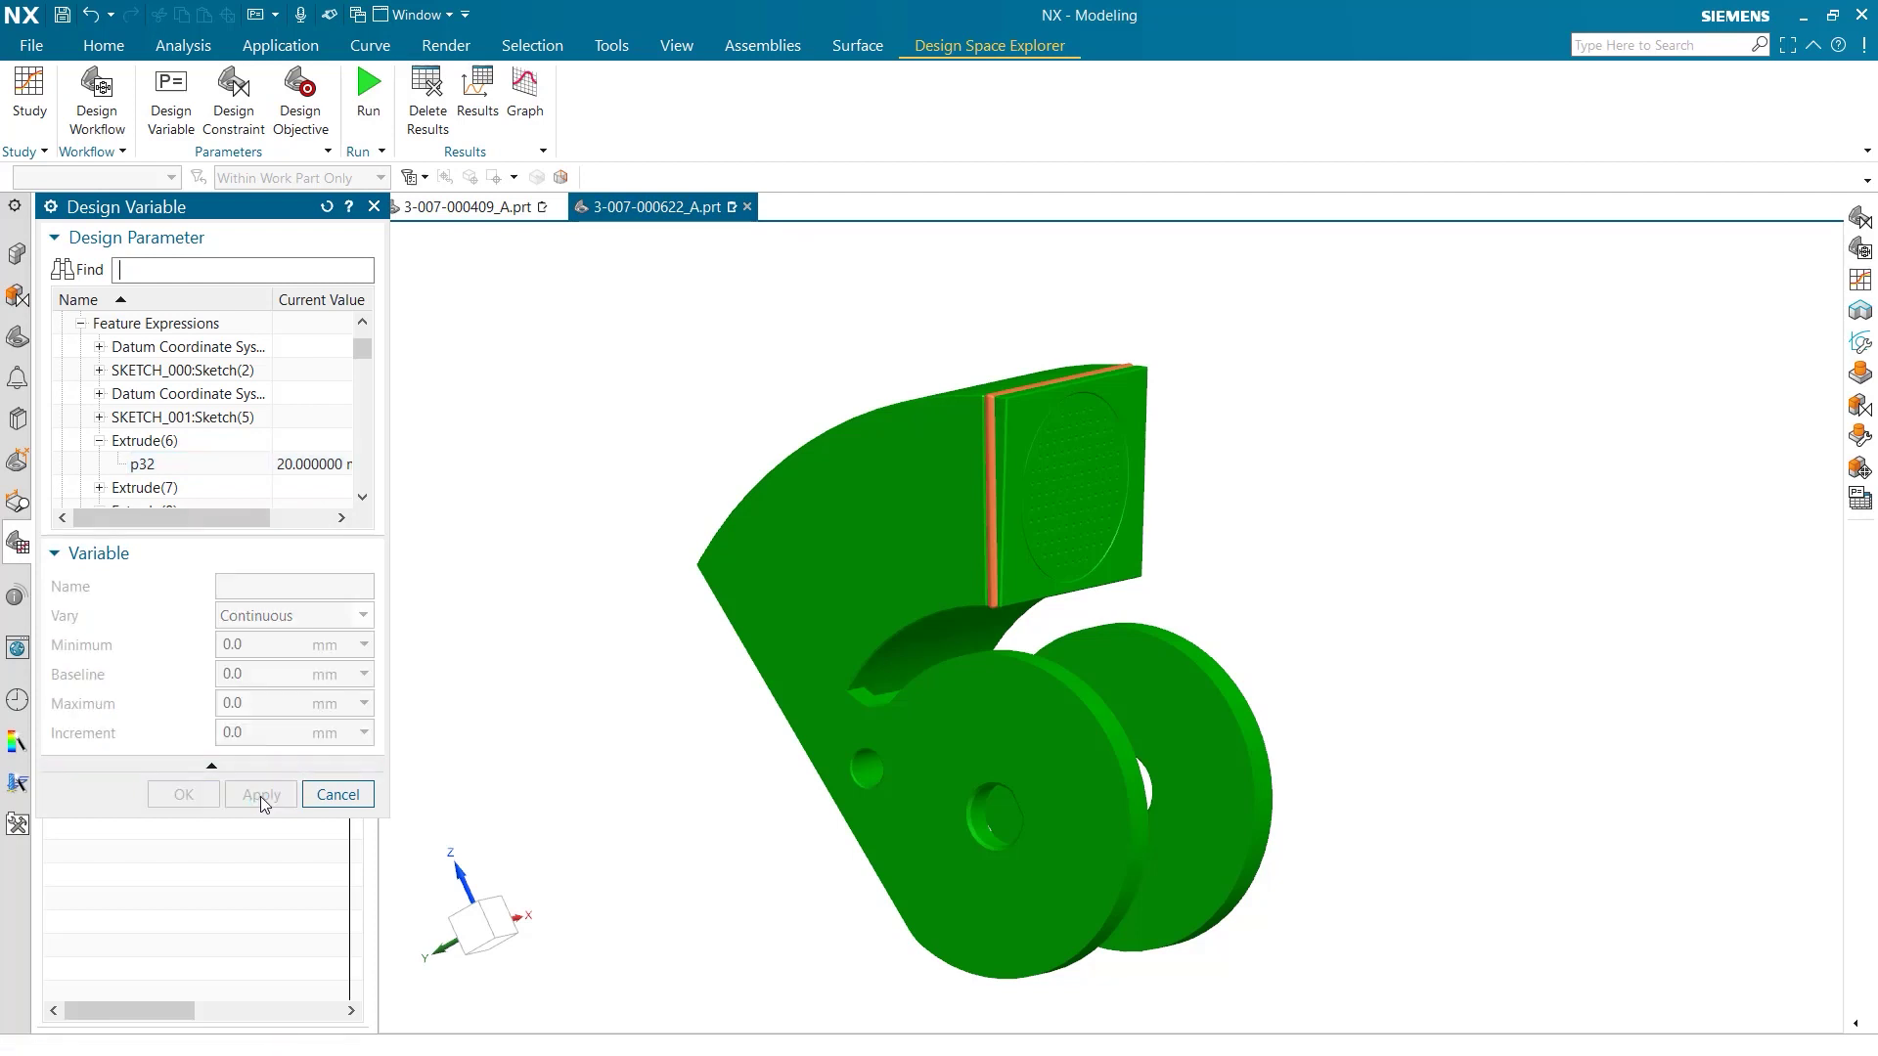
pyautogui.scroll(-12, 190, 411)
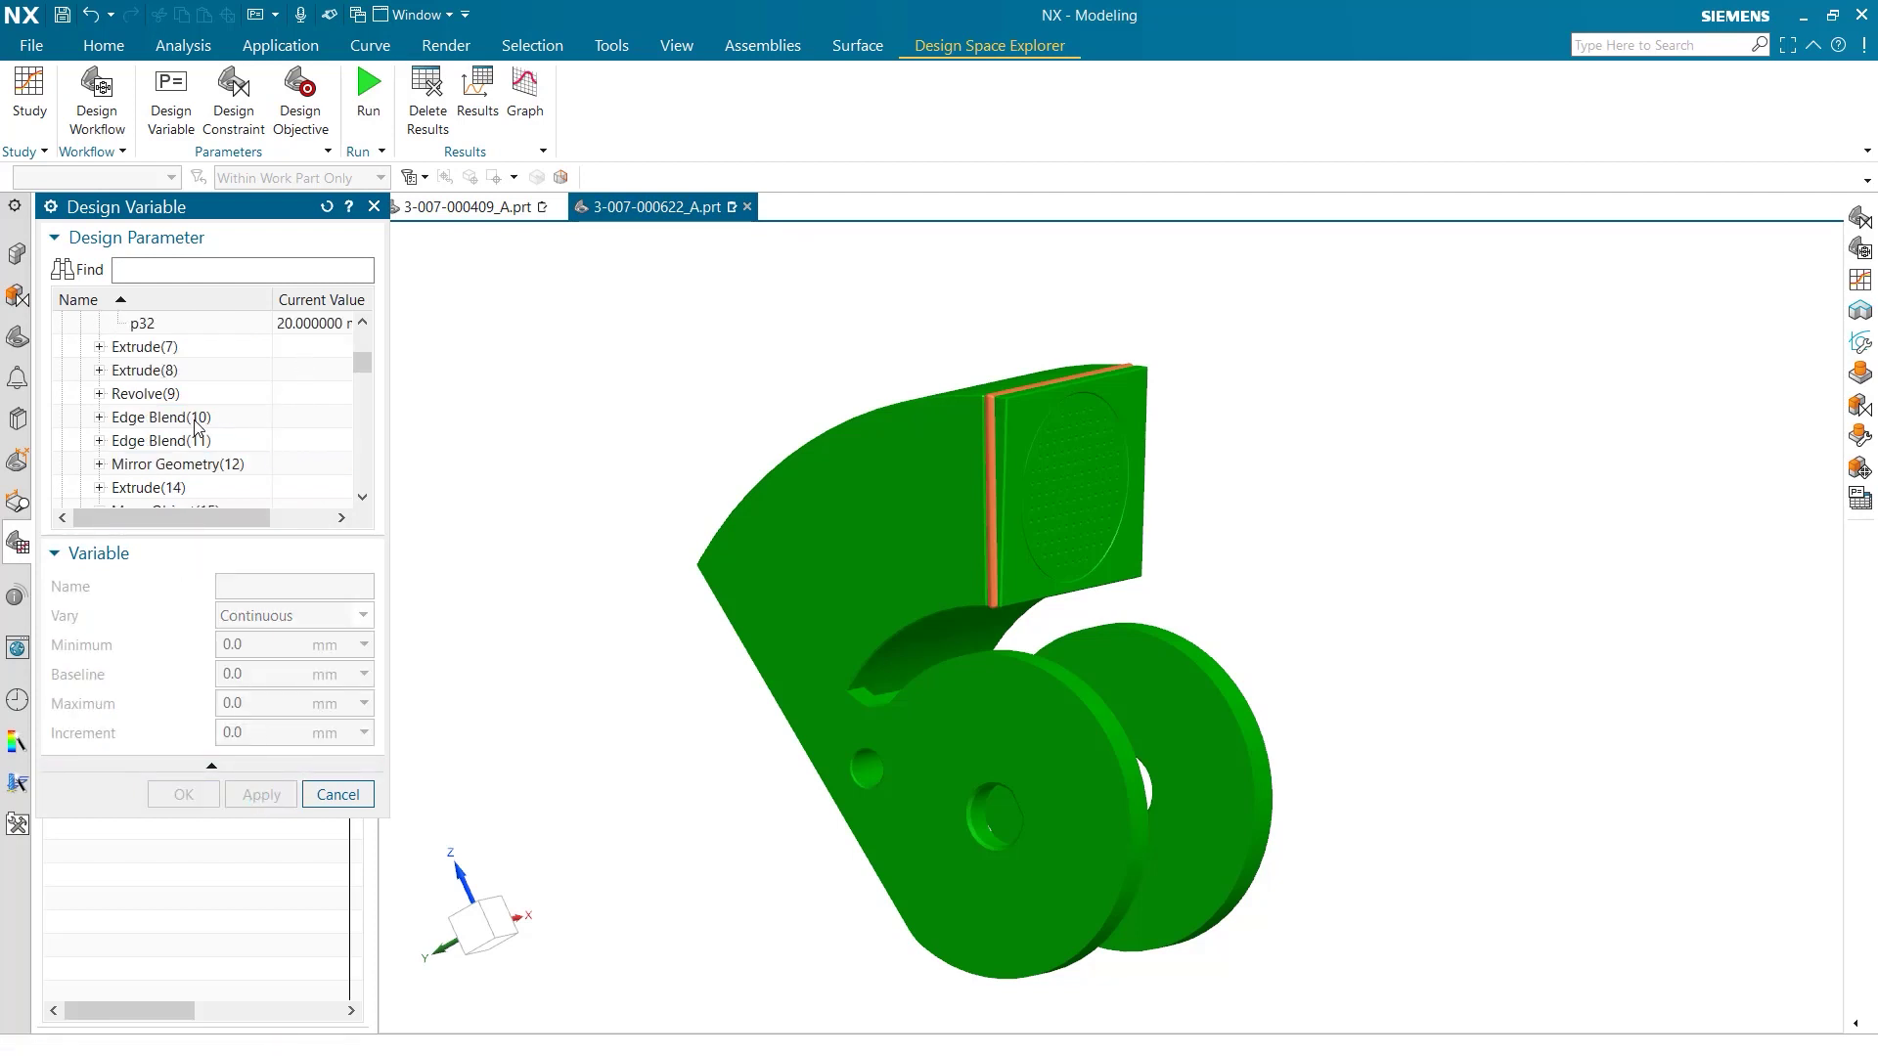
pyautogui.scroll(-1, 163, 448)
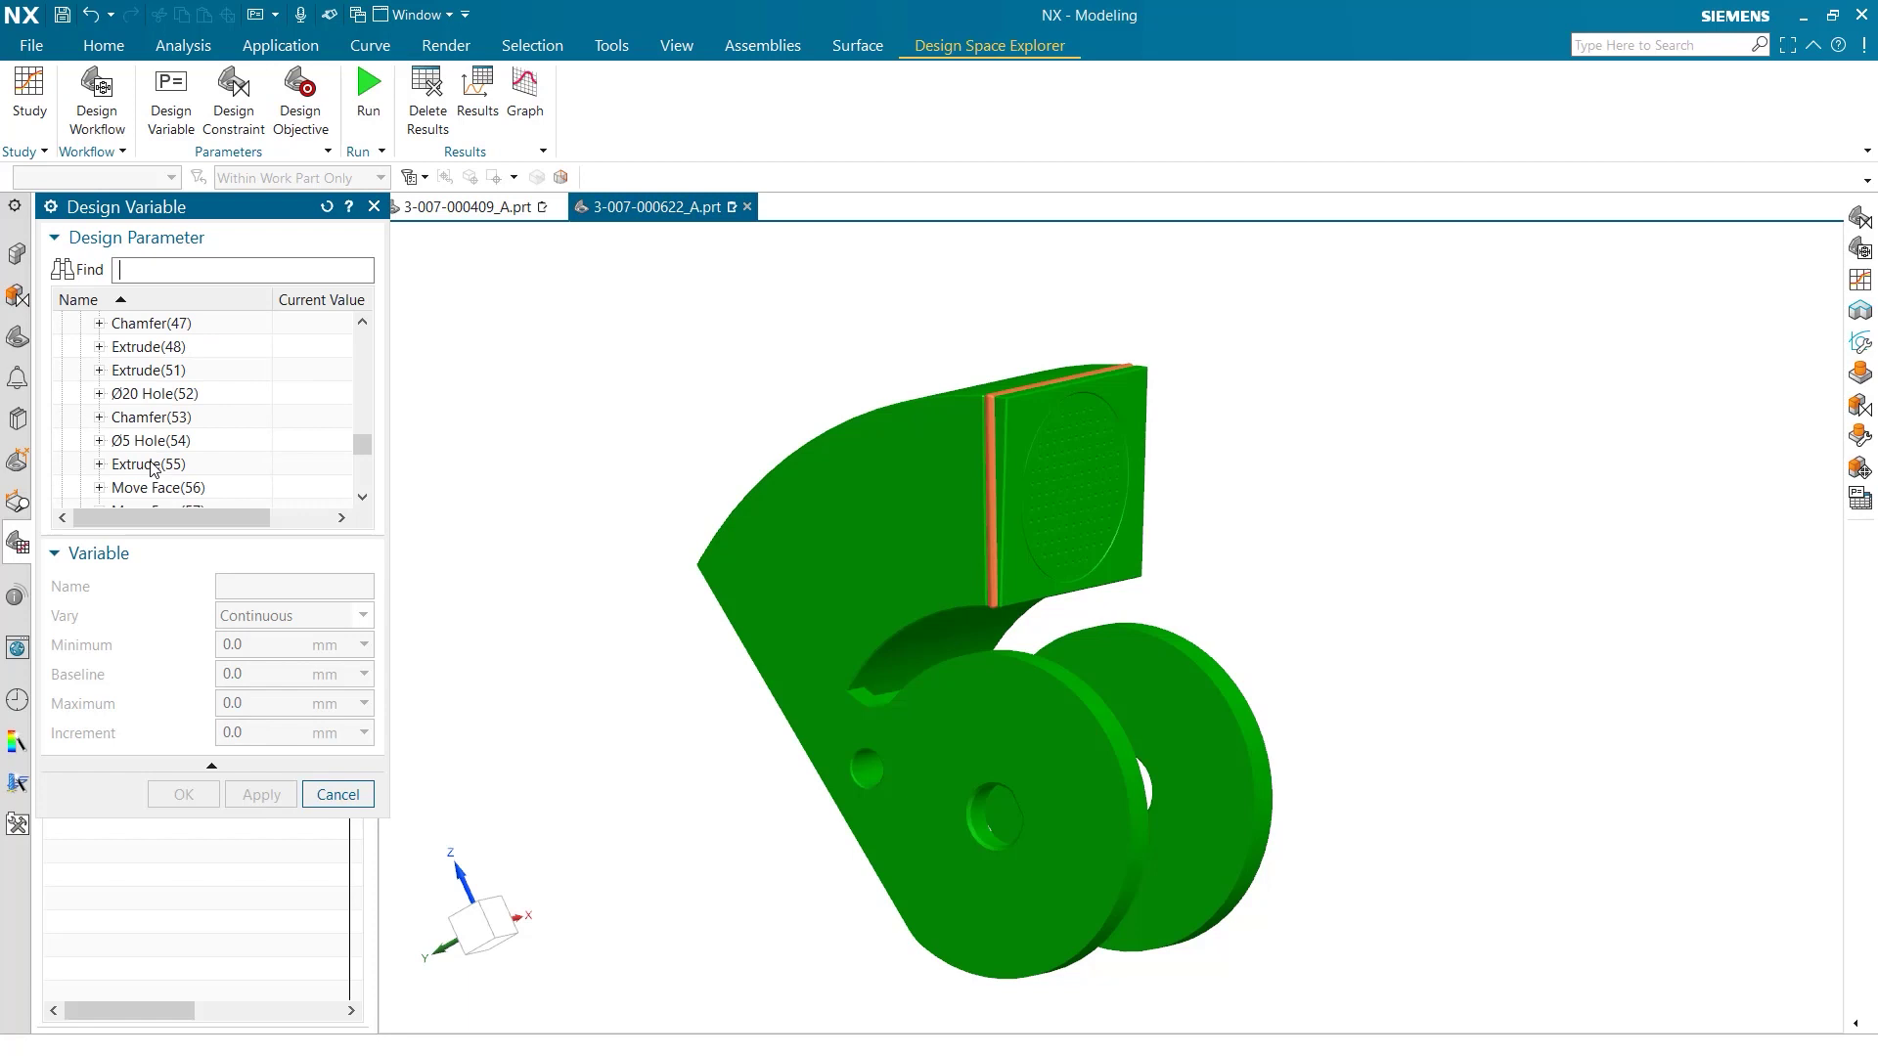
pyautogui.click(99, 418)
pyautogui.click(147, 418)
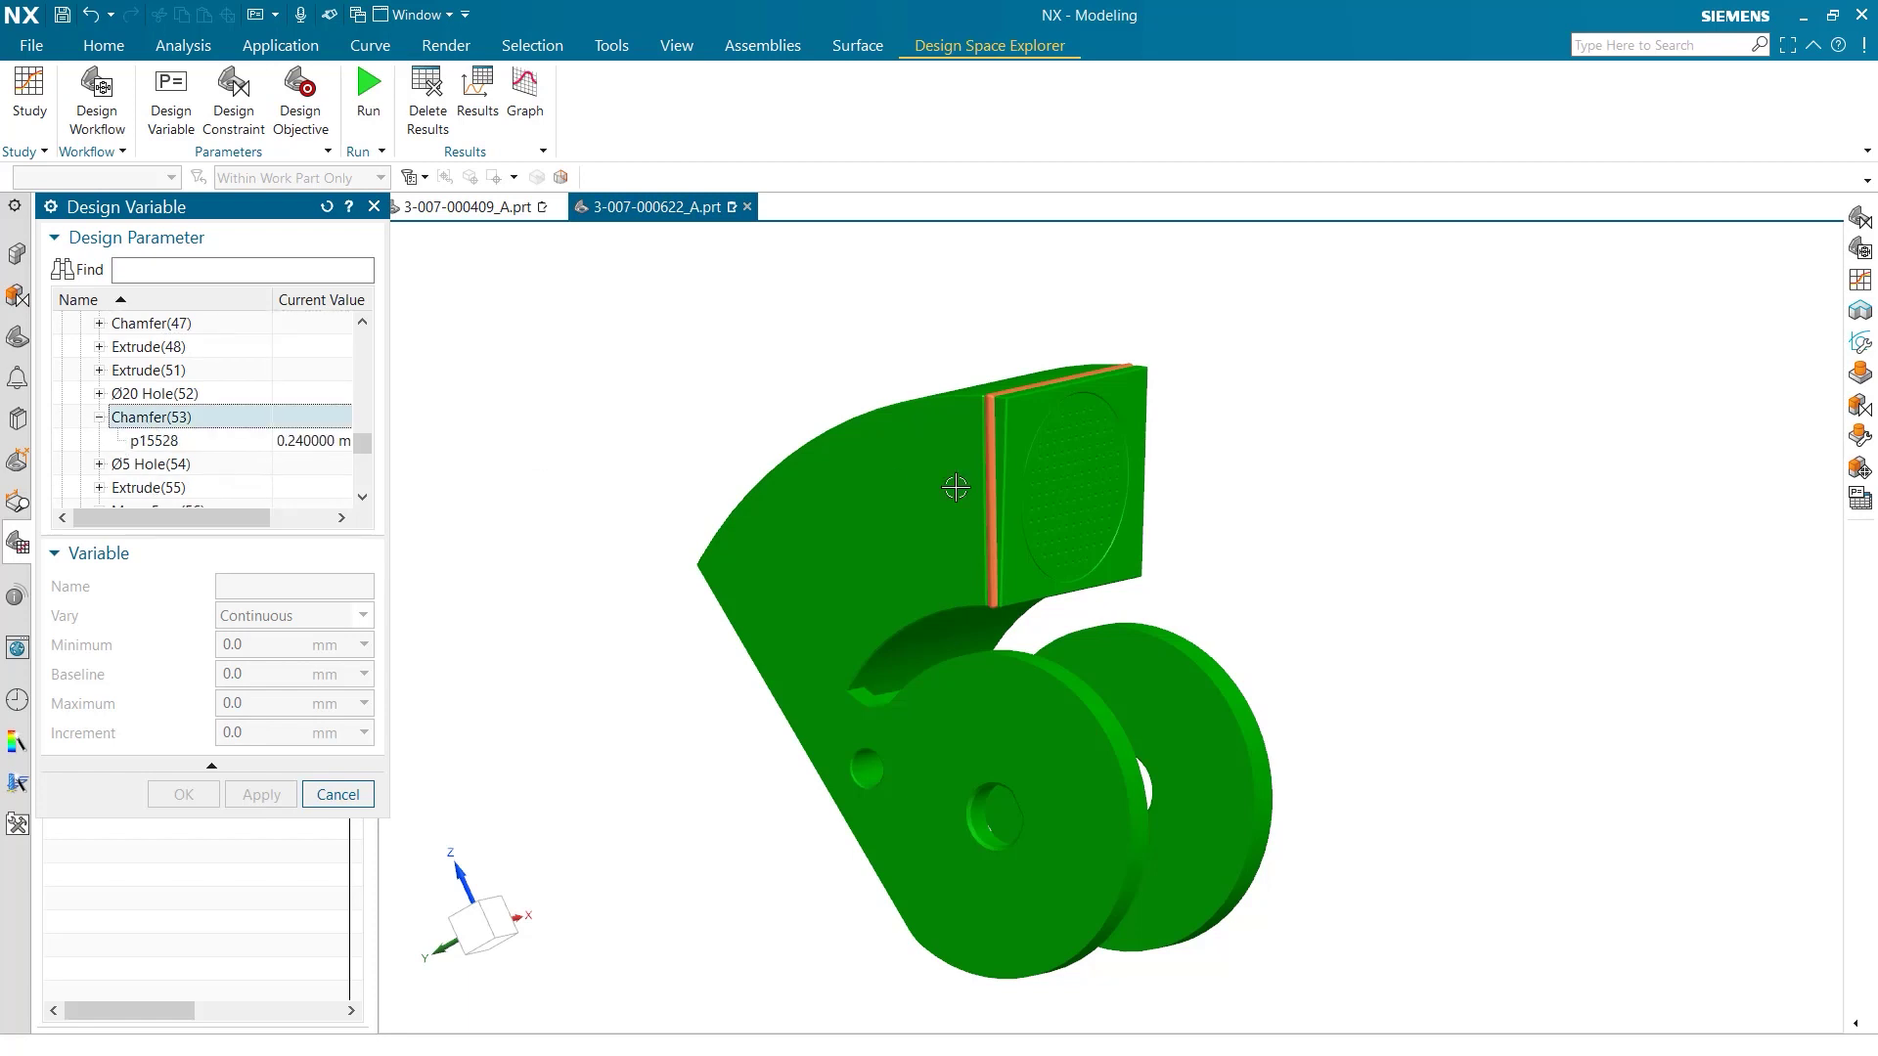
pyautogui.scroll(6, 1081, 392)
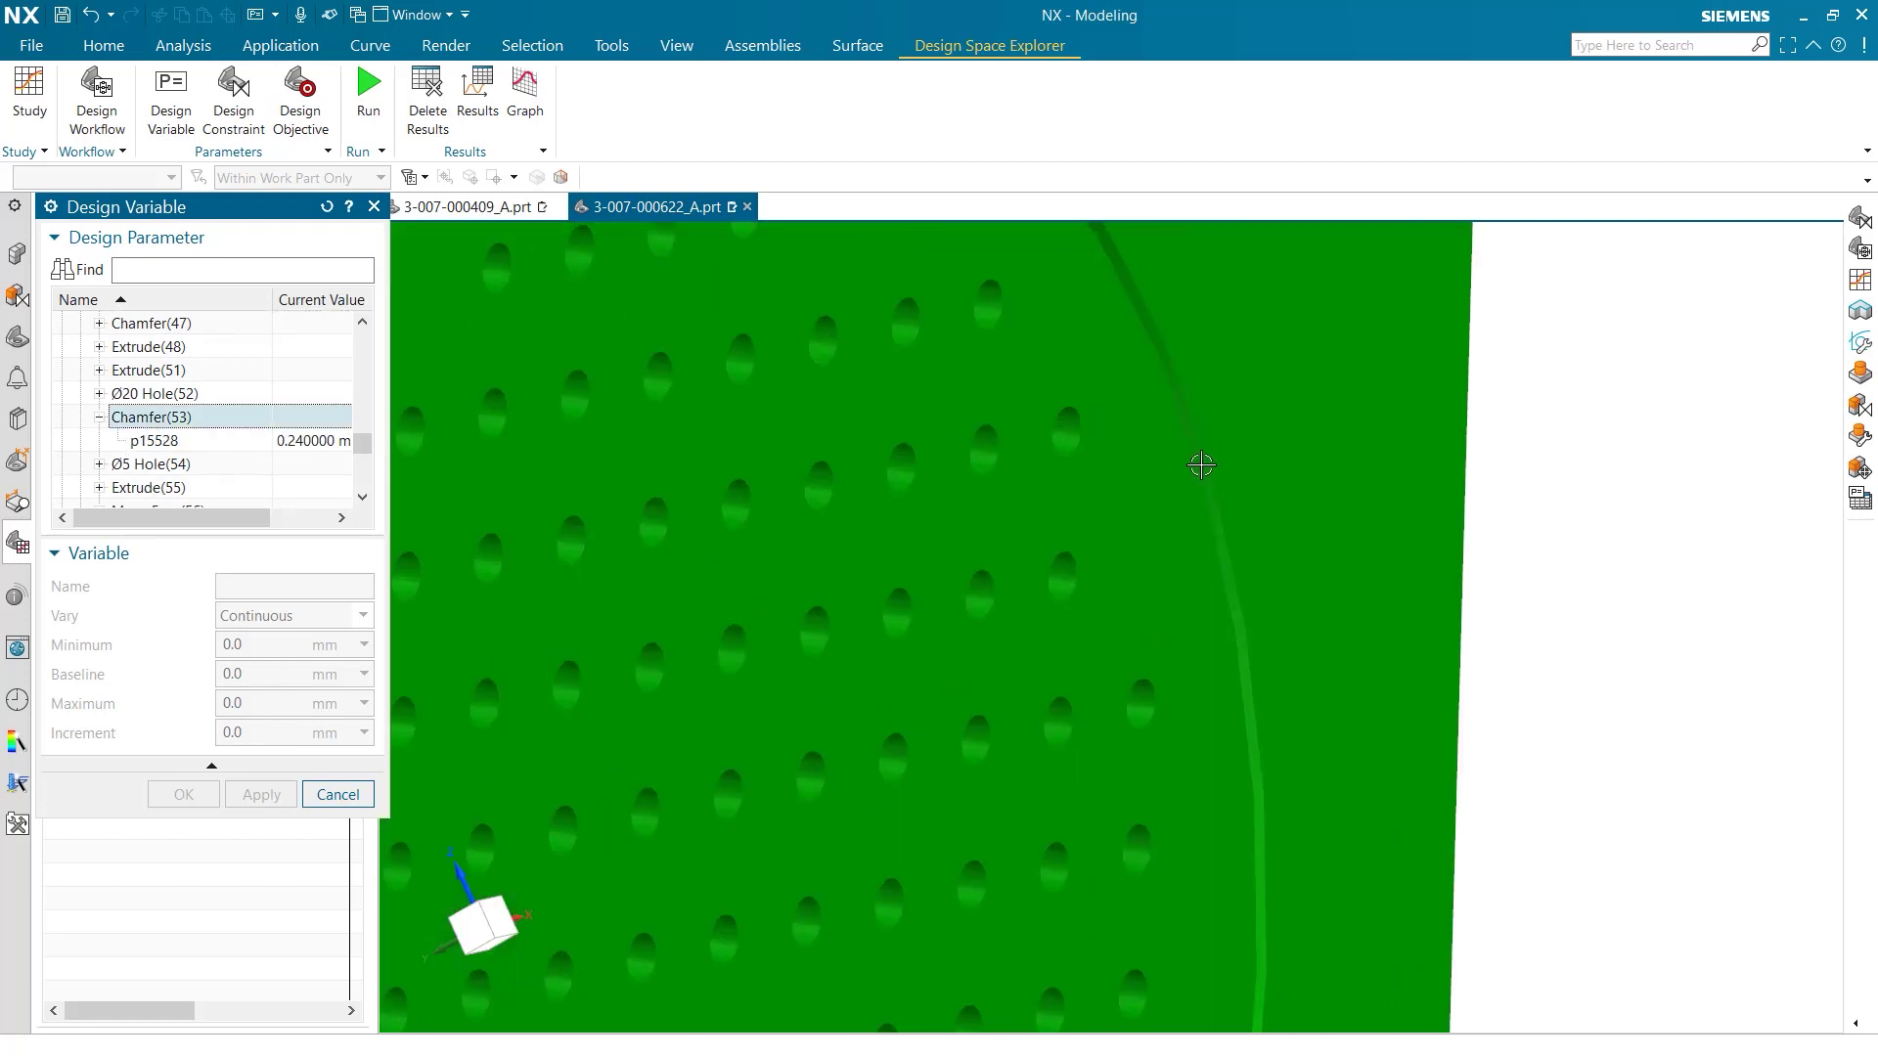
pyautogui.scroll(-6, 1169, 548)
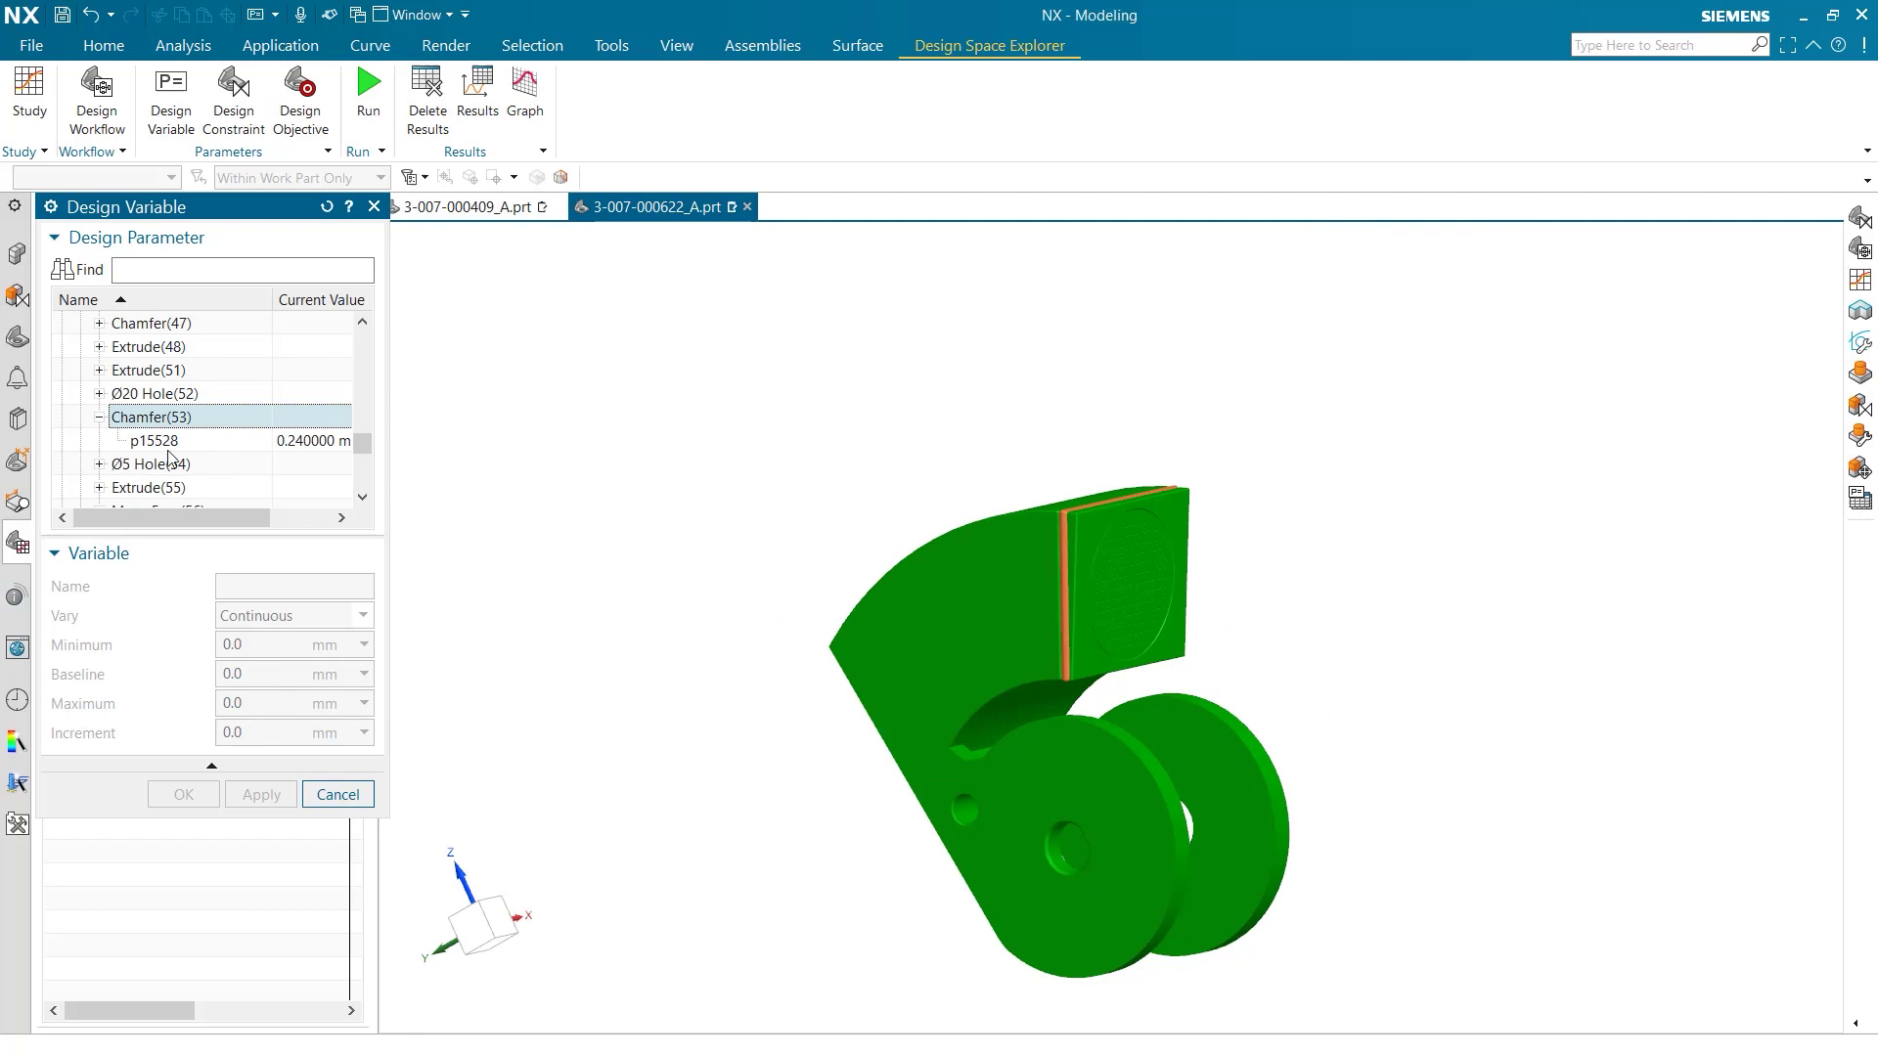
pyautogui.click(171, 441)
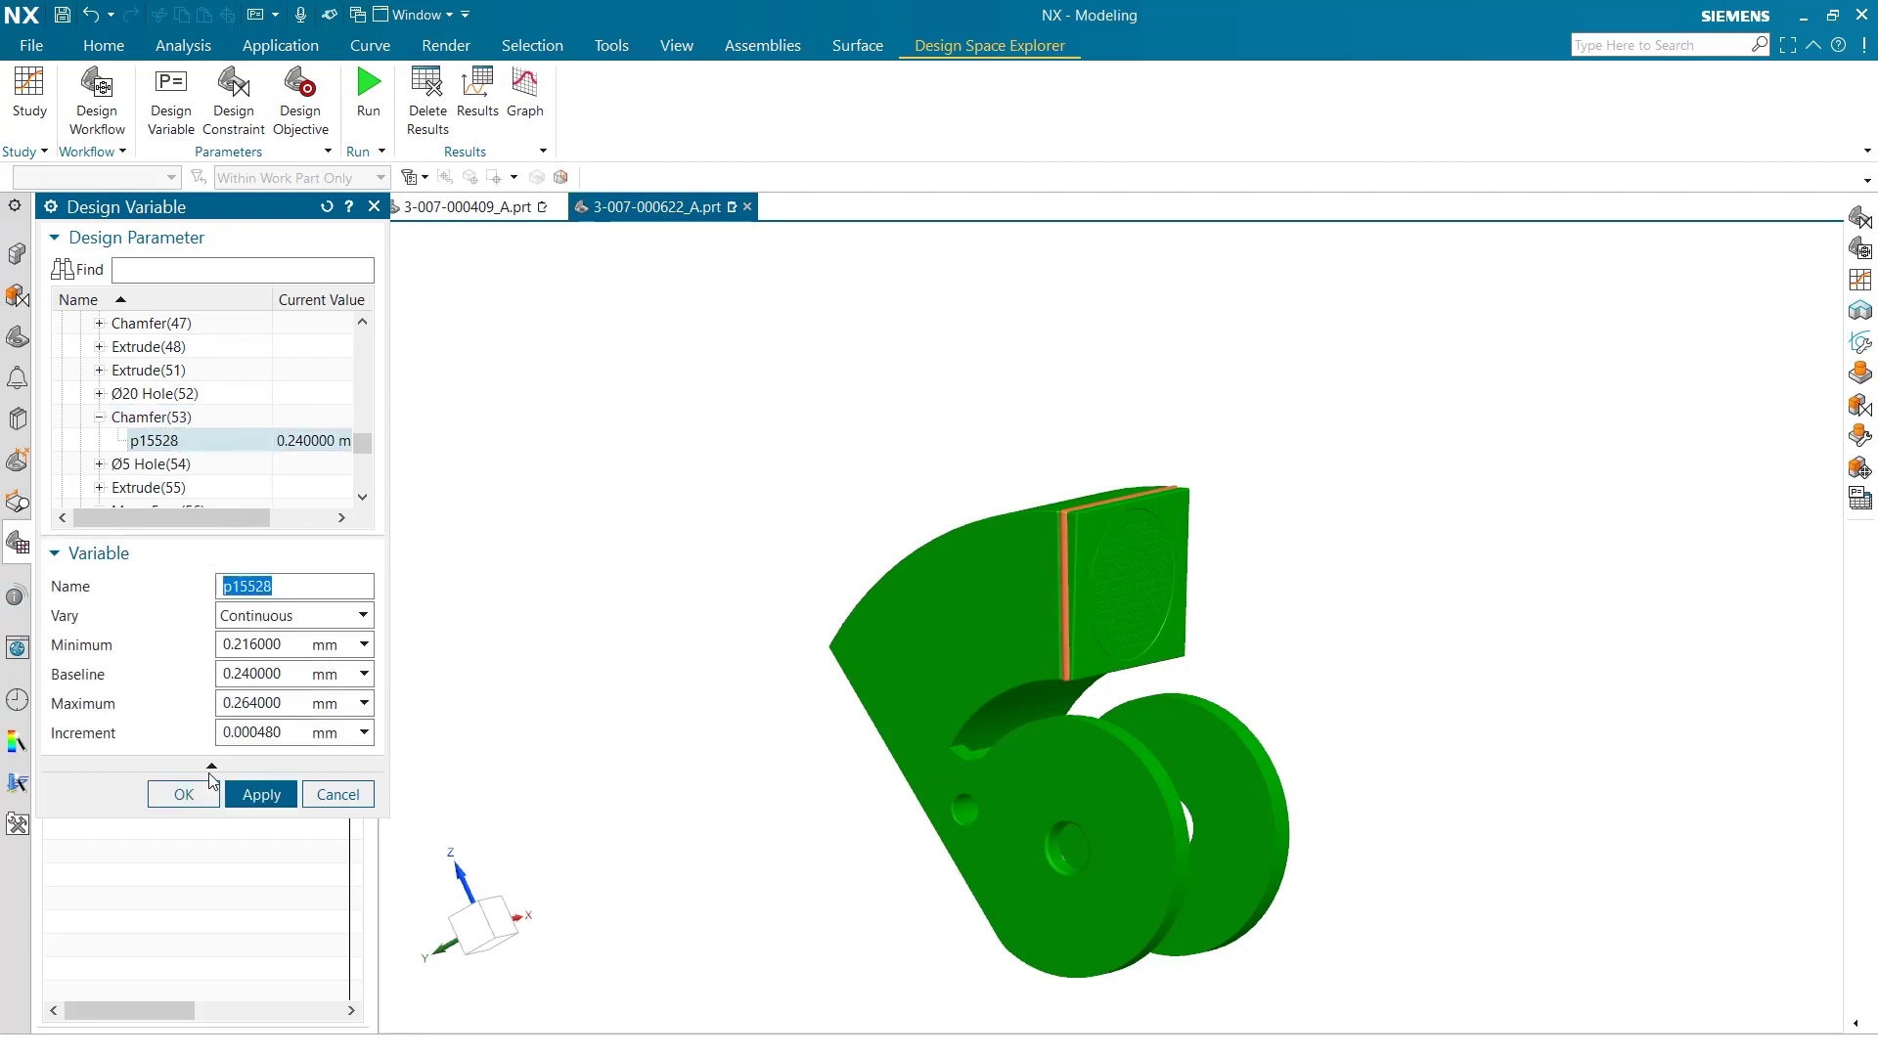
pyautogui.write('Chamfer')
pyautogui.click(256, 794)
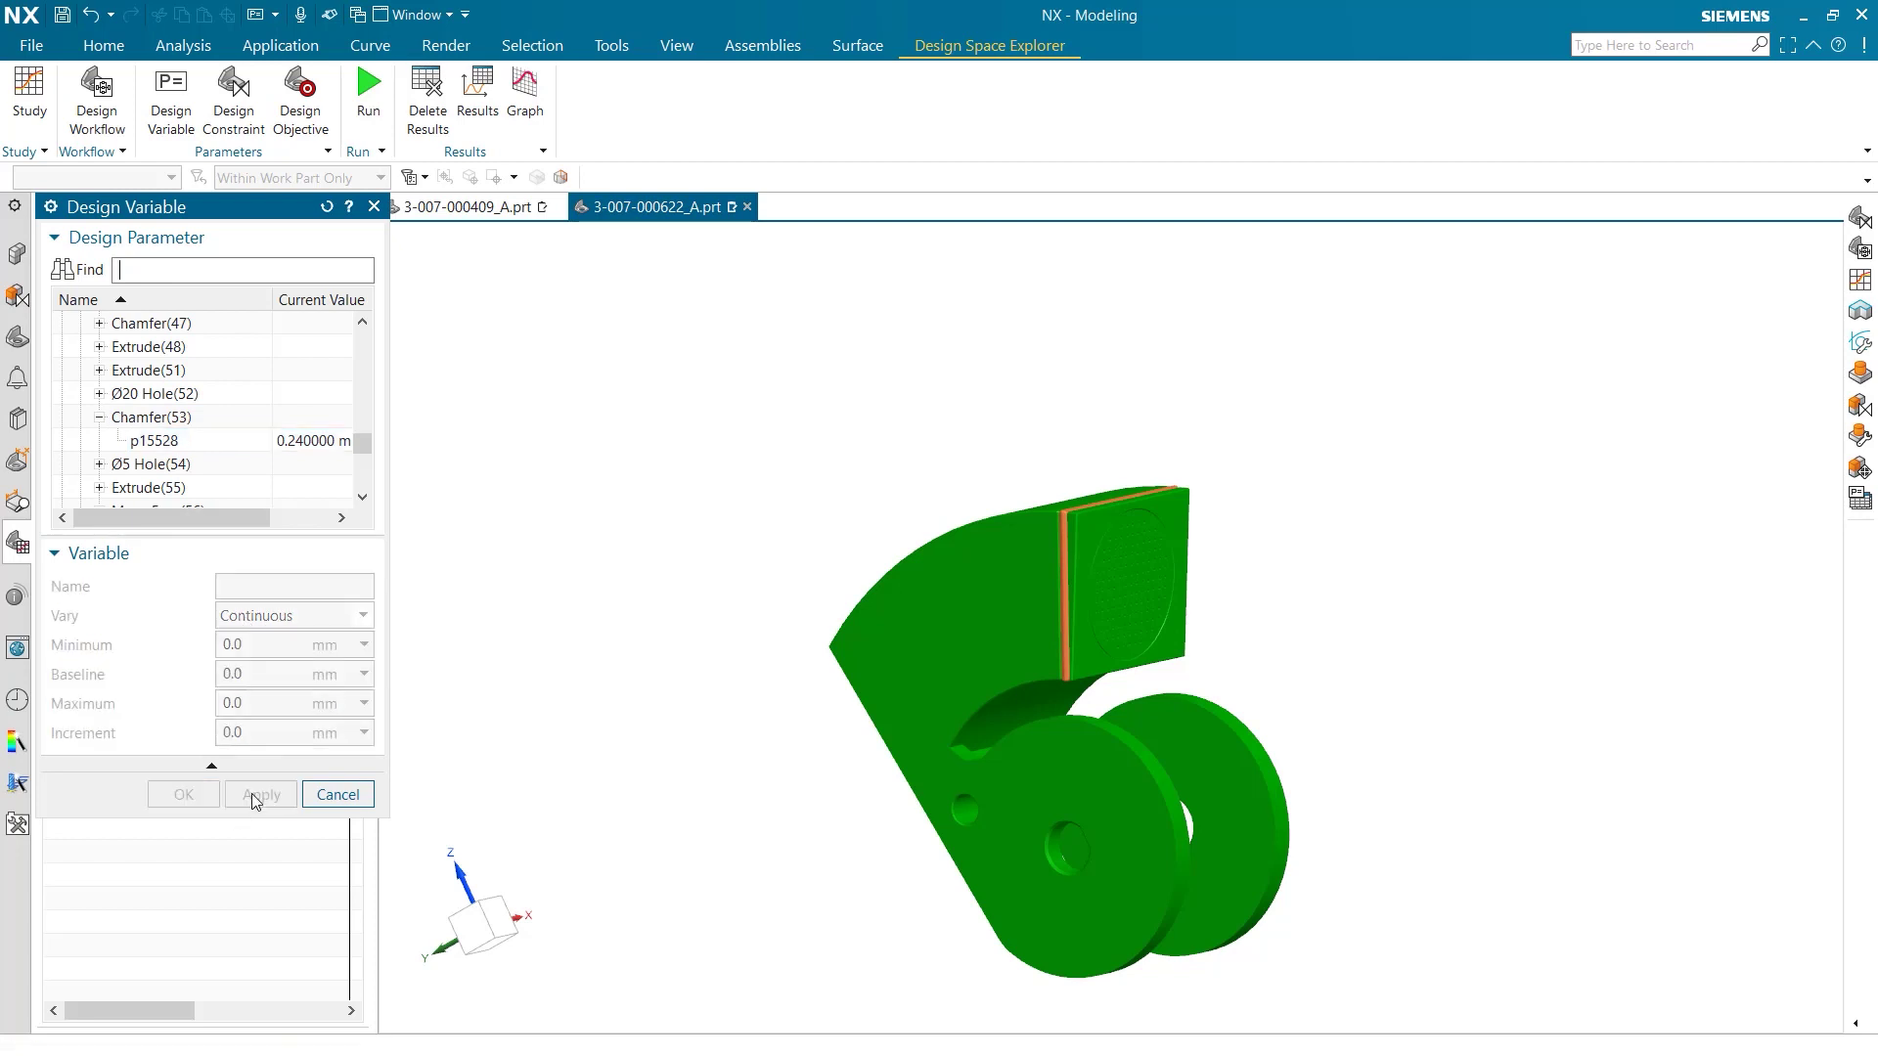
# Close the Design Variable dialog and widen the Study Navigator to show values
pyautogui.click(373, 206)
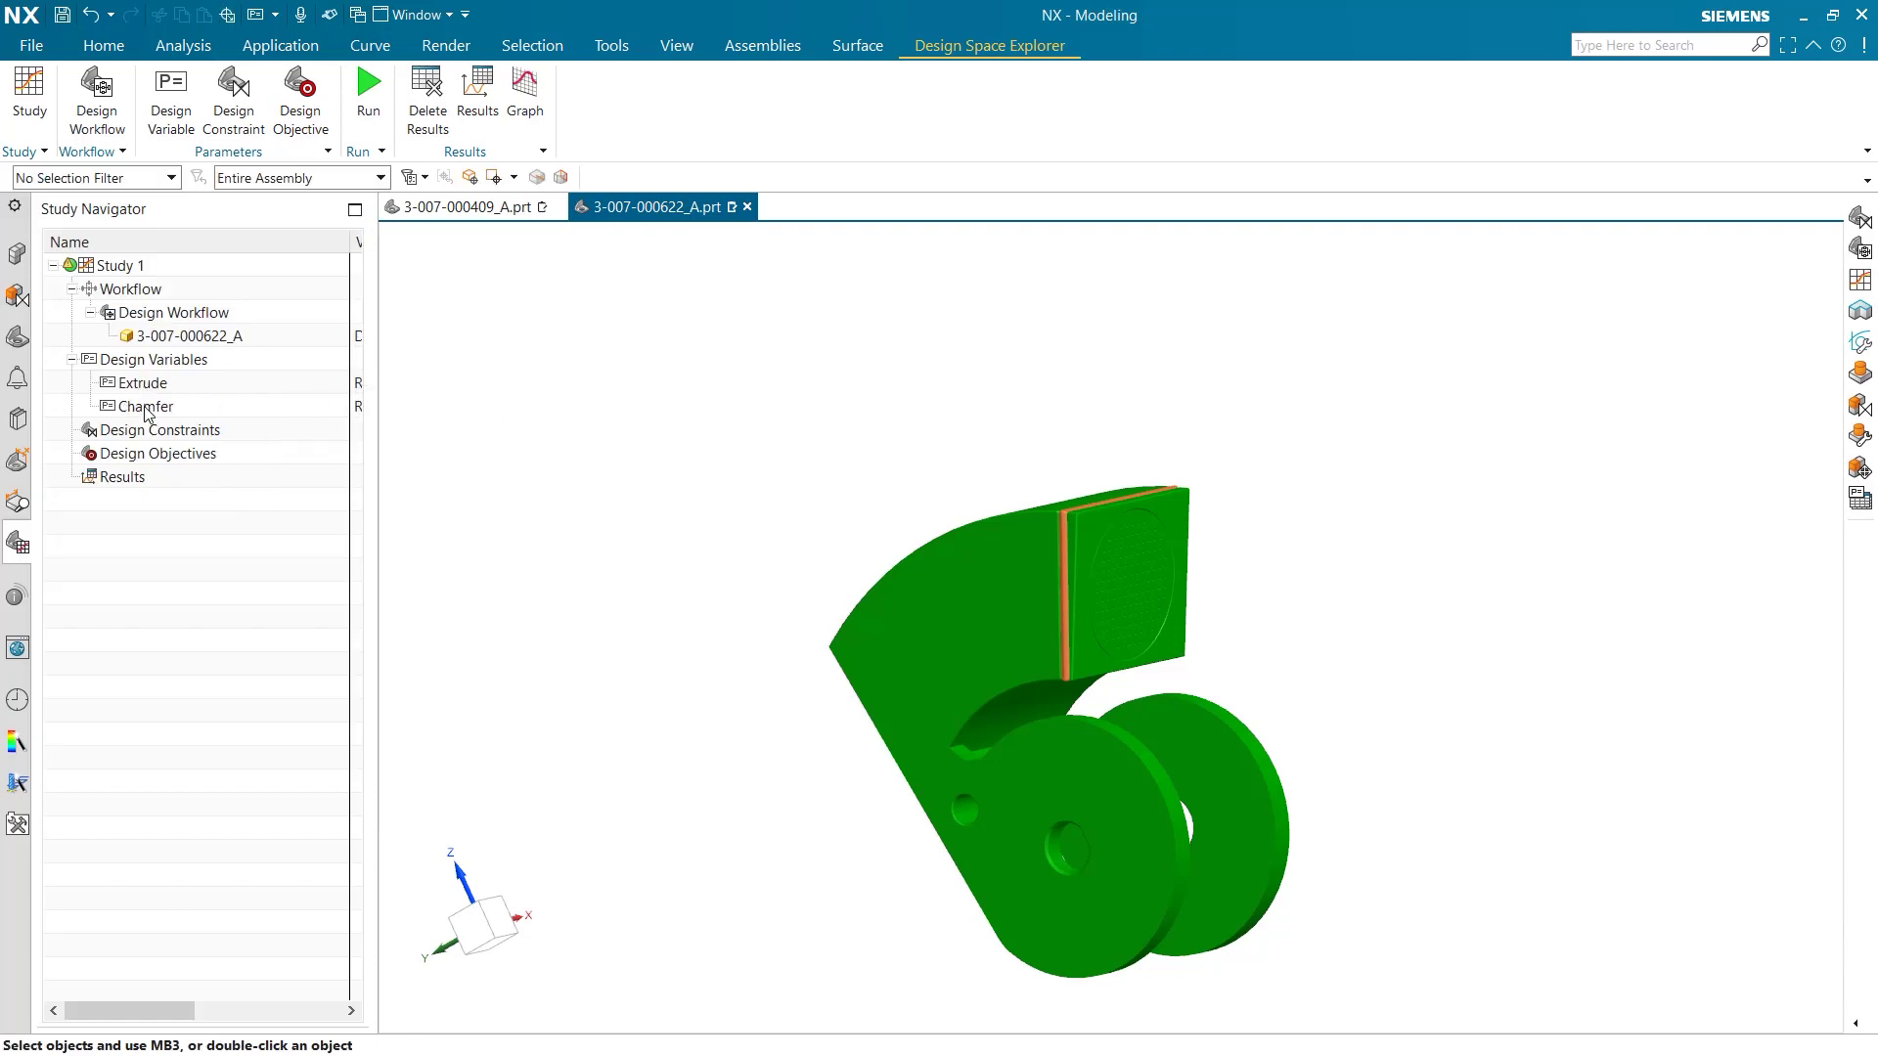
pyautogui.moveTo(374, 455); pyautogui.dragTo(421, 501)
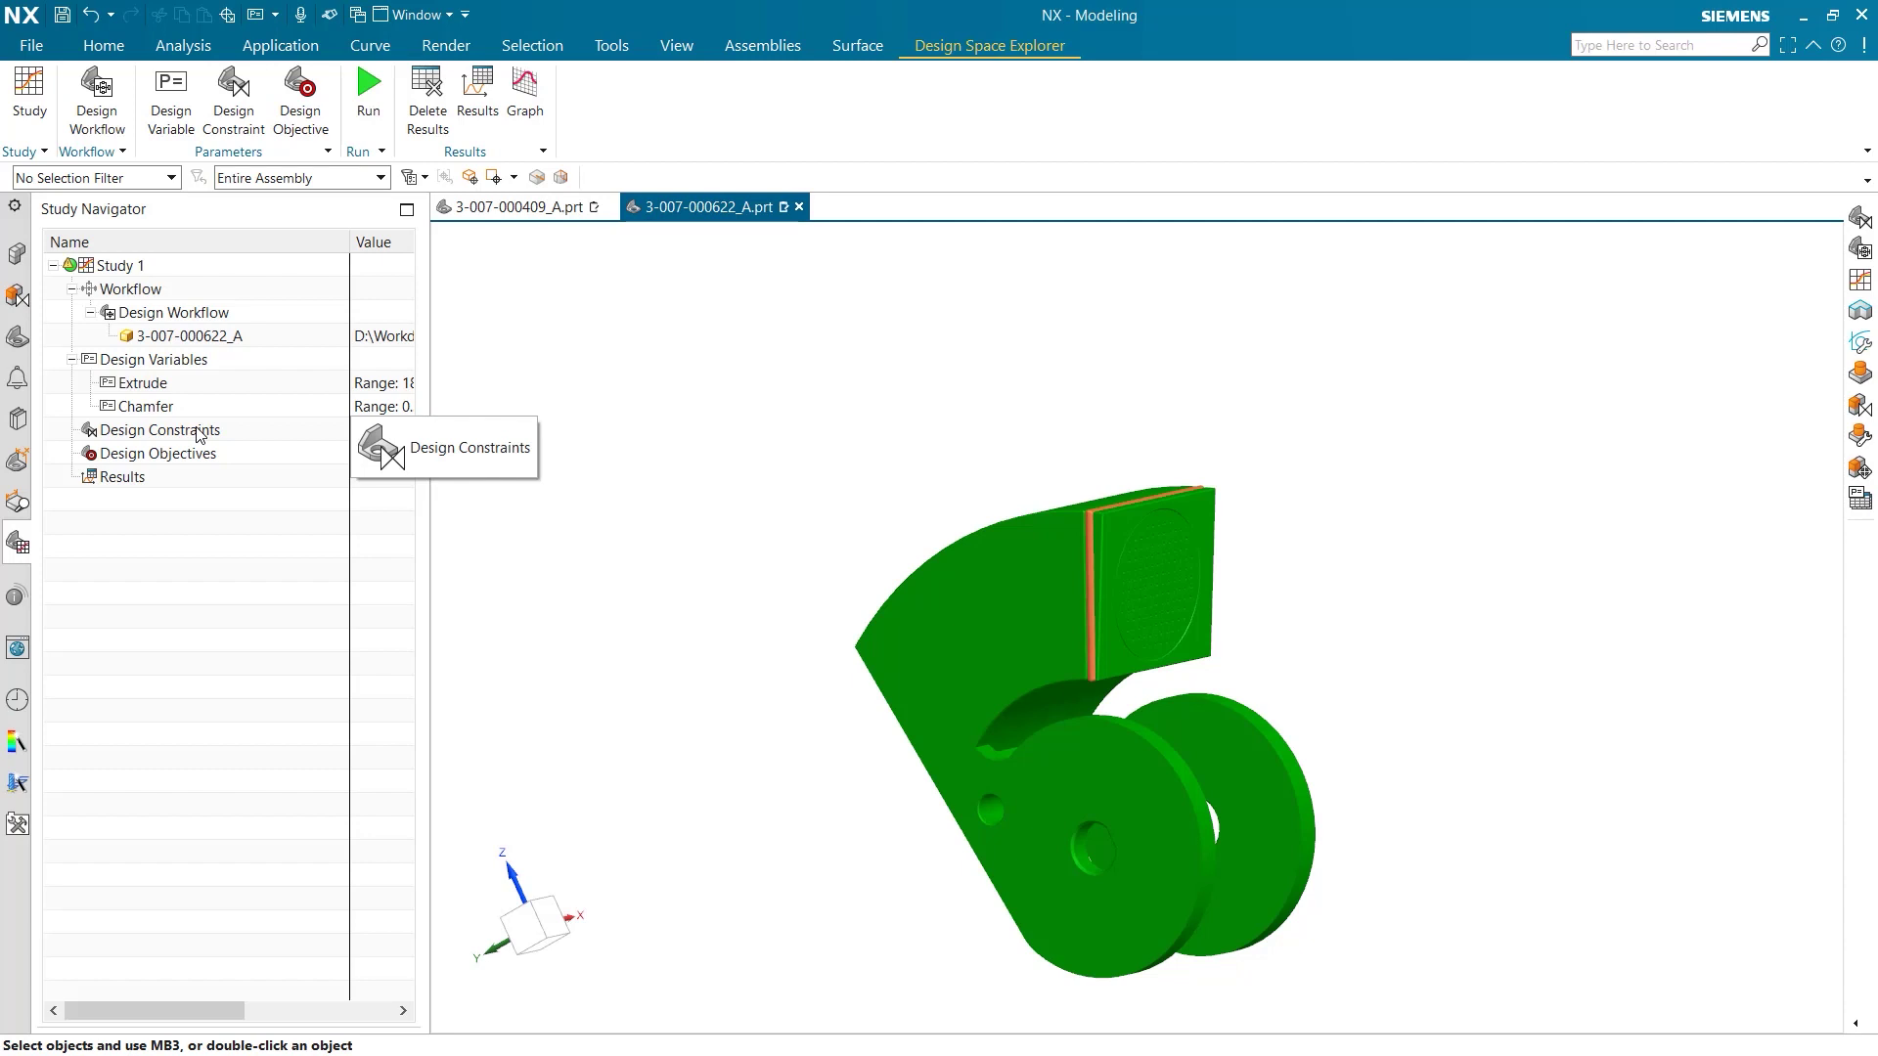
pyautogui.scroll(3, 1186, 578)
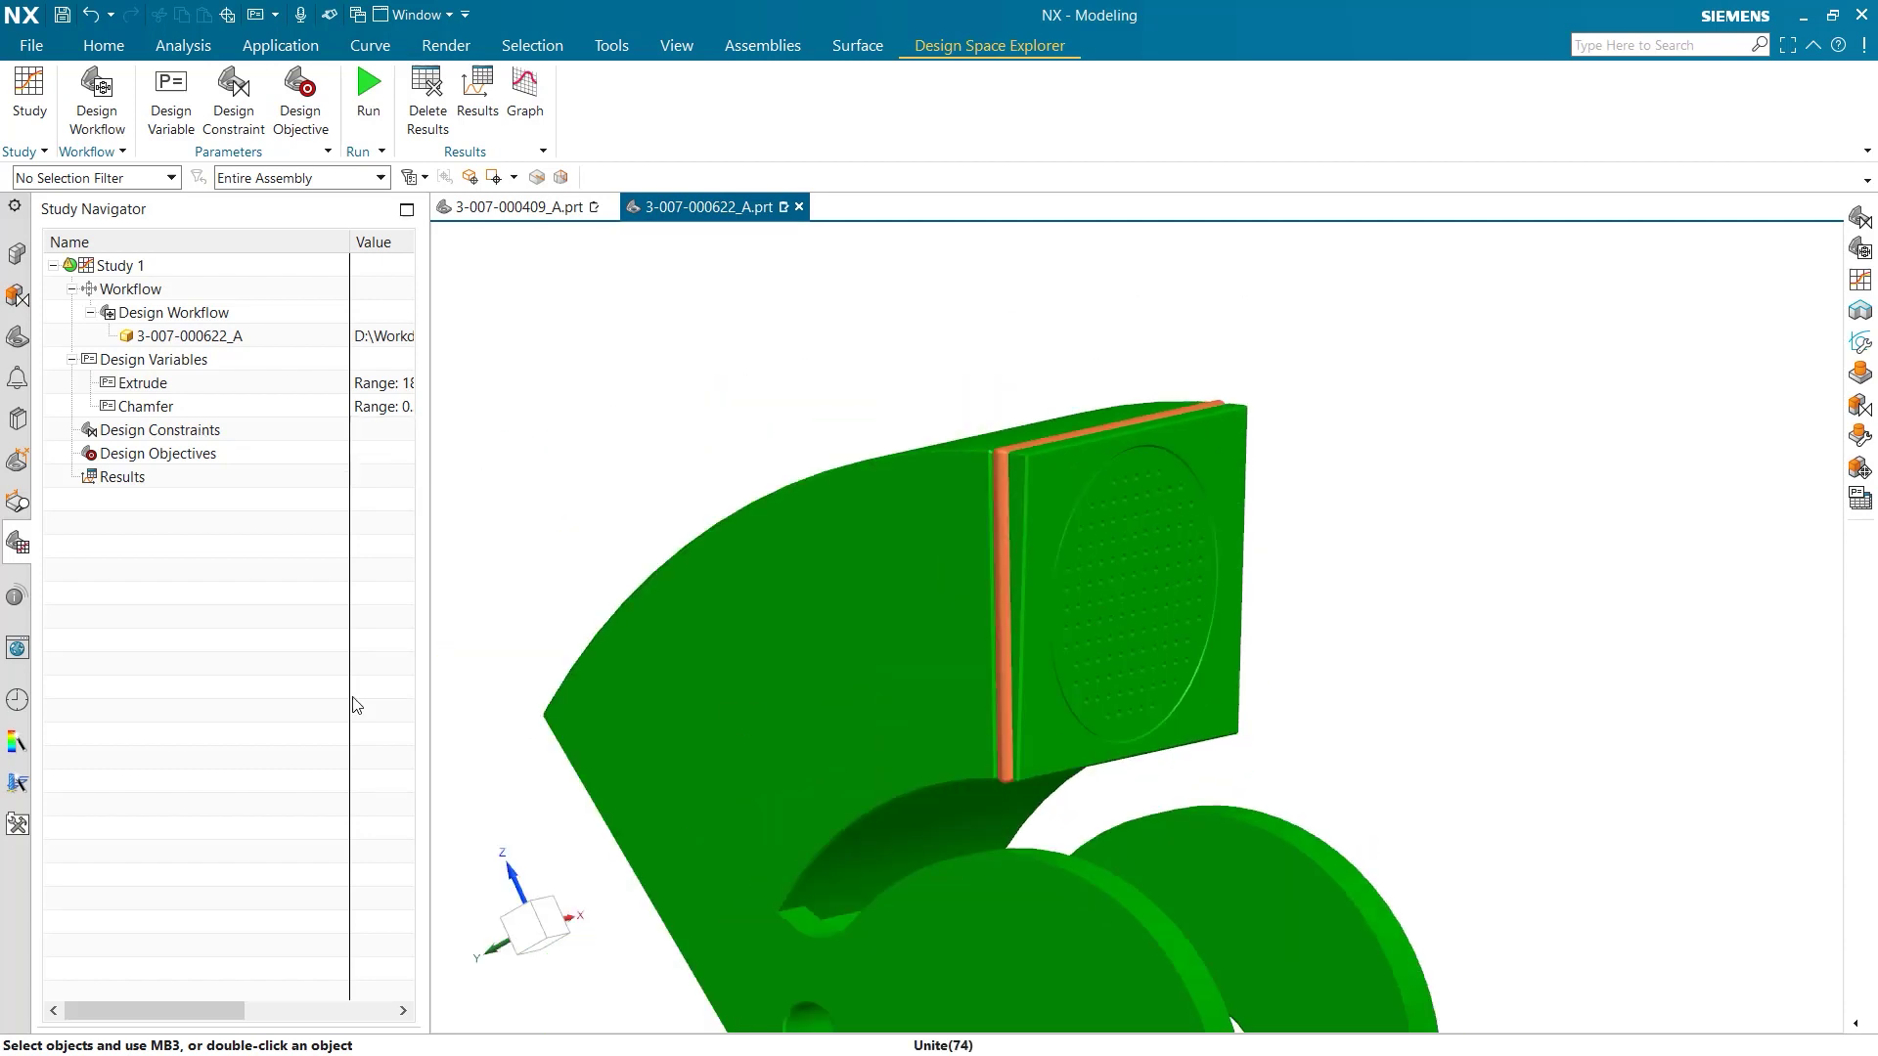
# Create design objective 'Hole' maximizing p14147 of Ø0.7 Hole(38)
pyautogui.rightClick(176, 459)
pyautogui.click(210, 467)
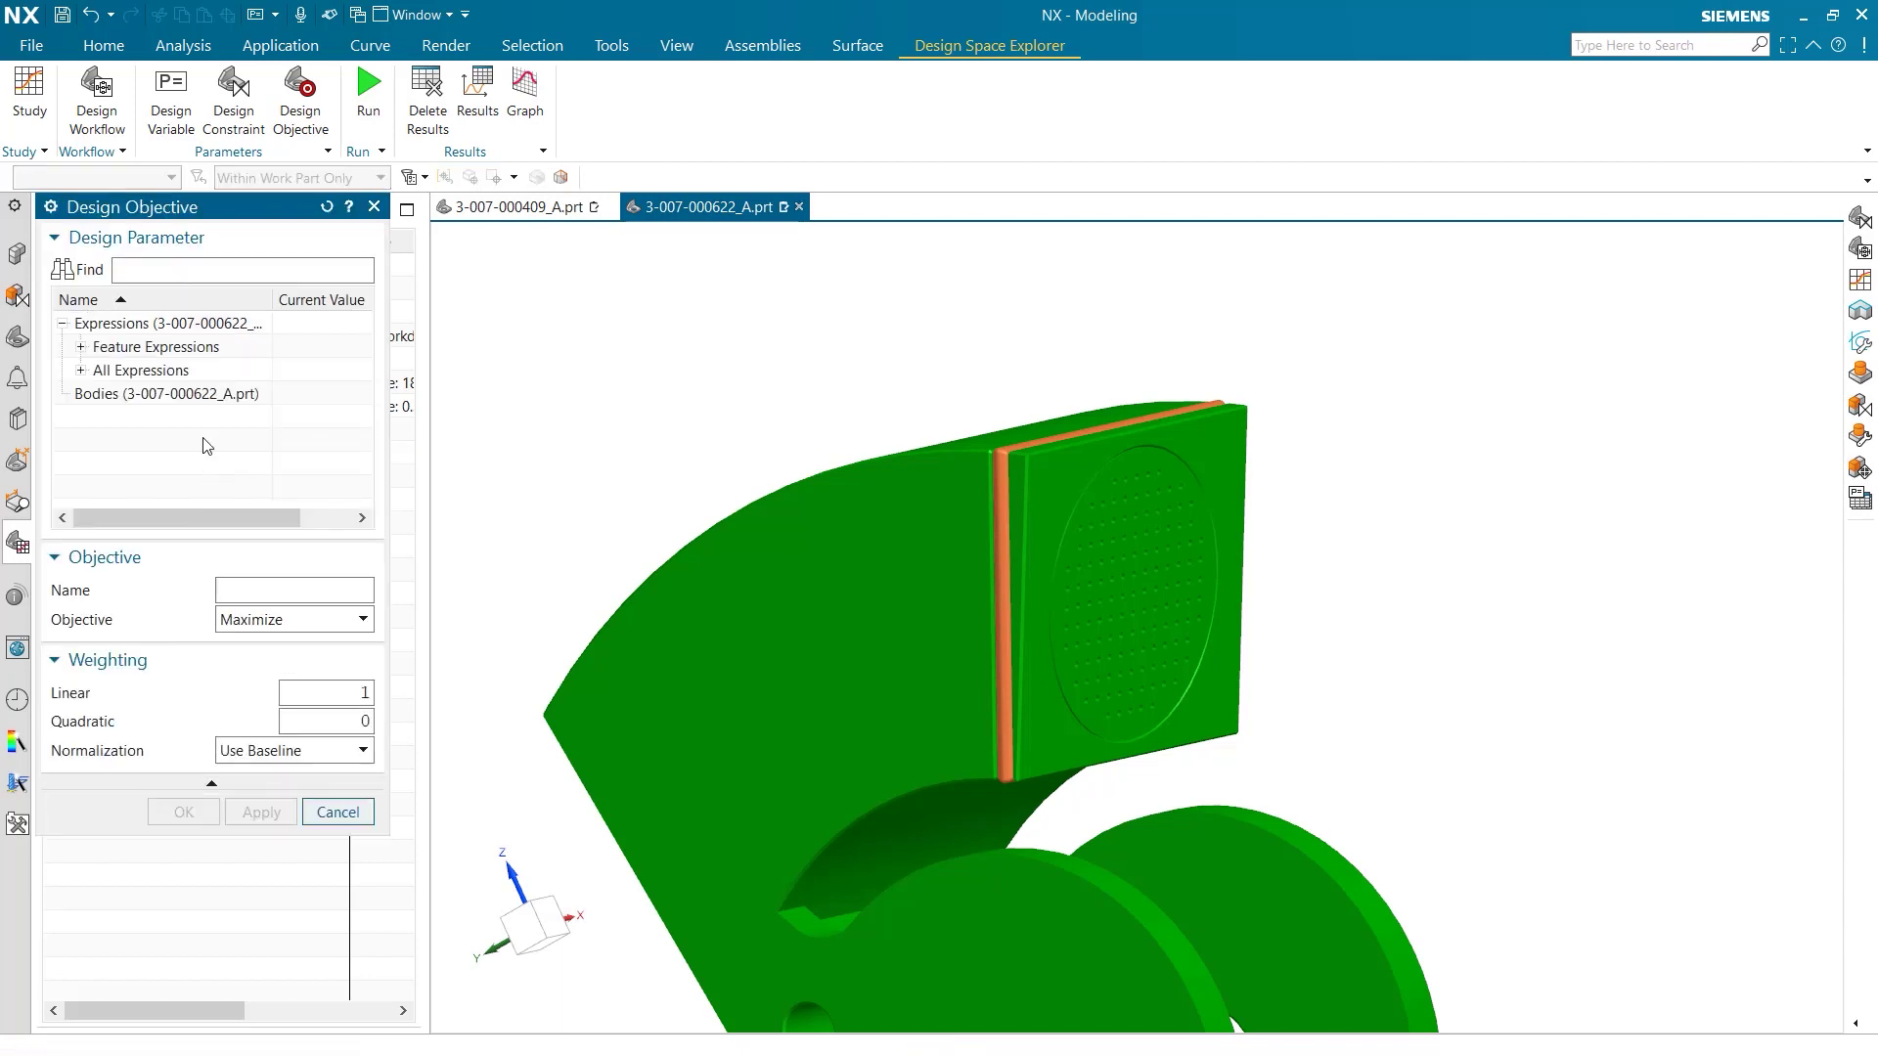
pyautogui.click(82, 348)
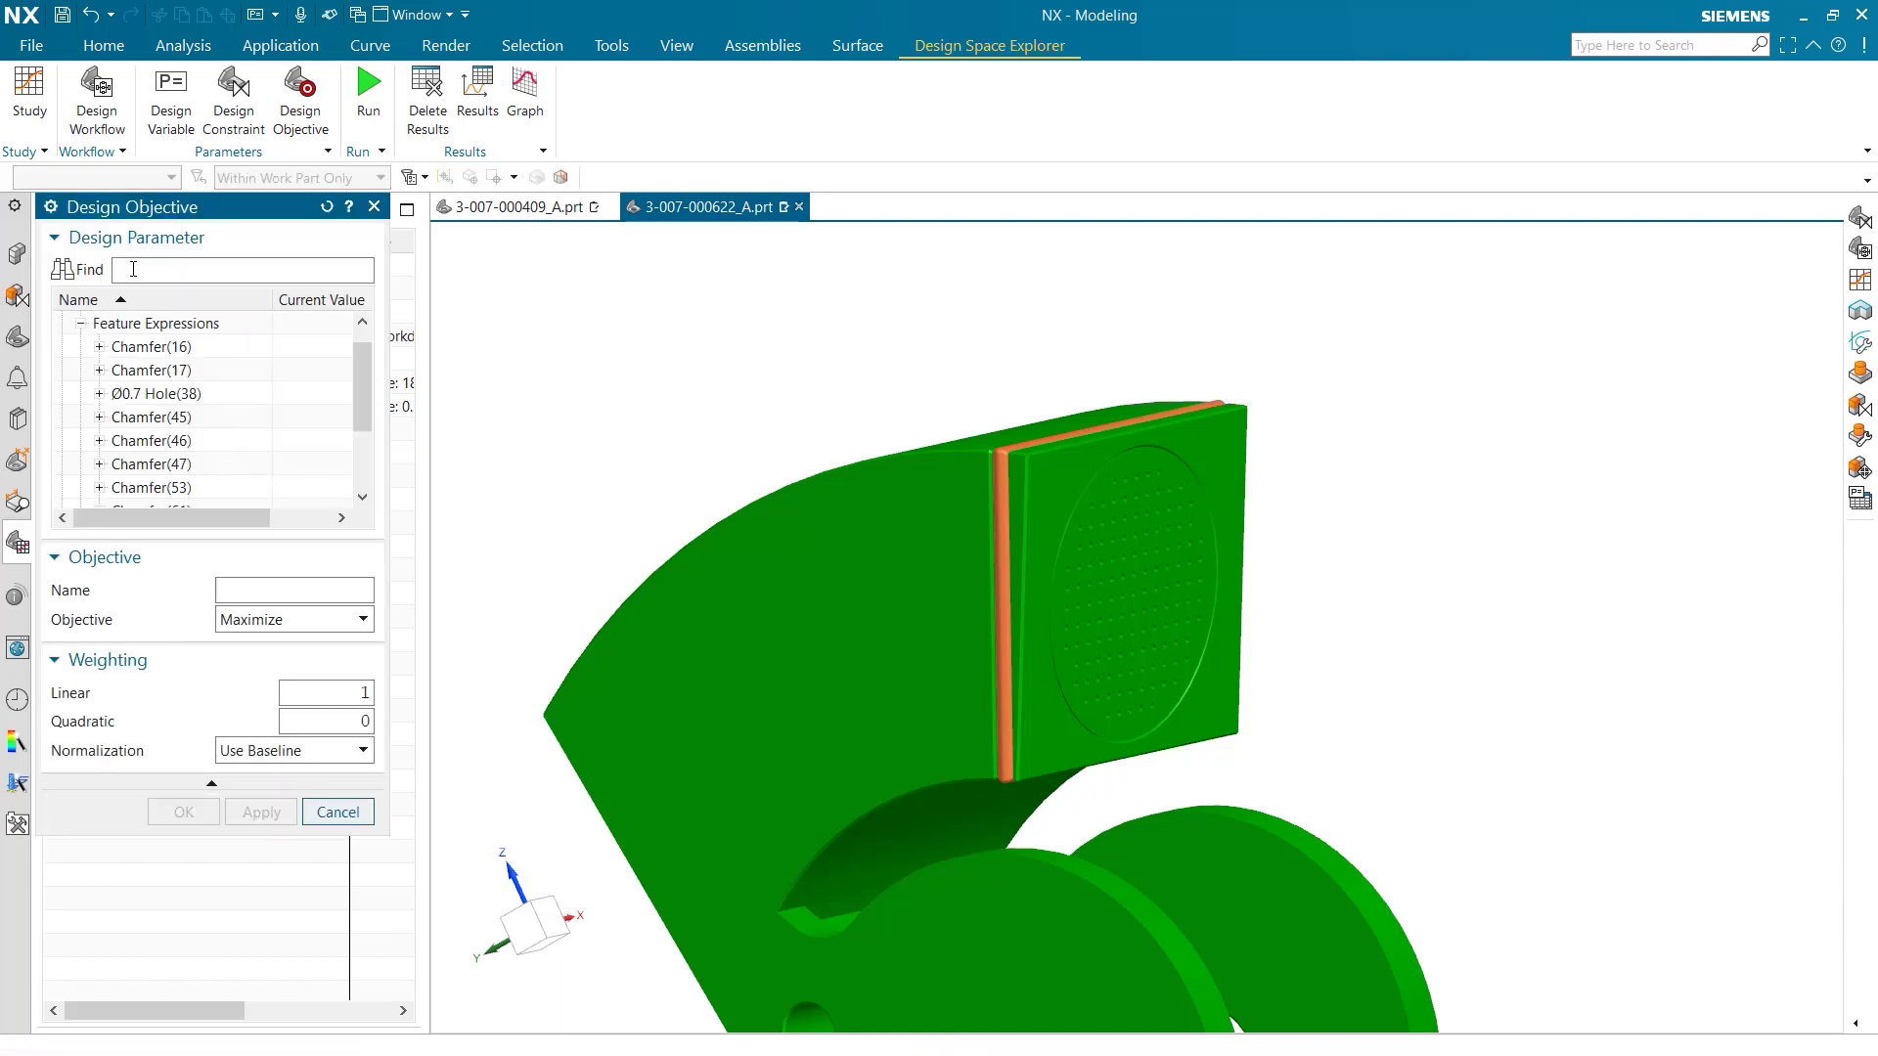
pyautogui.click(181, 399)
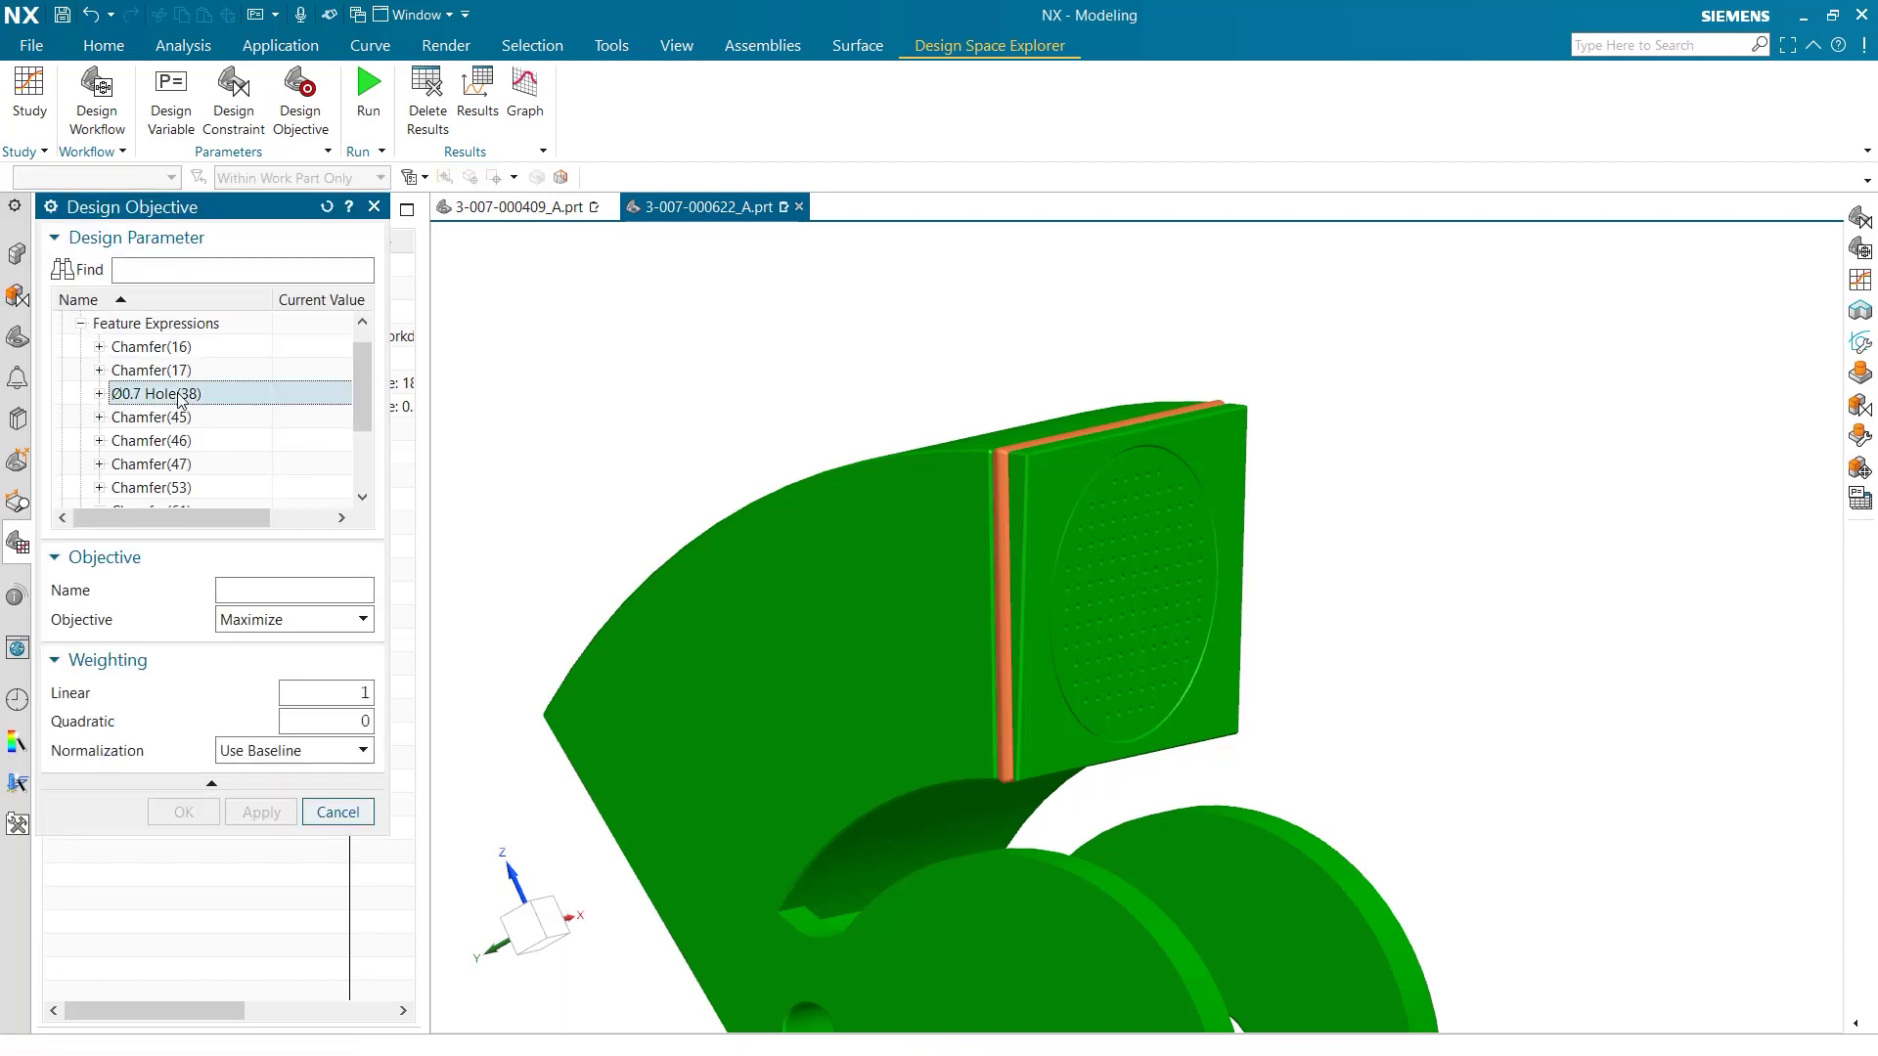
pyautogui.click(98, 395)
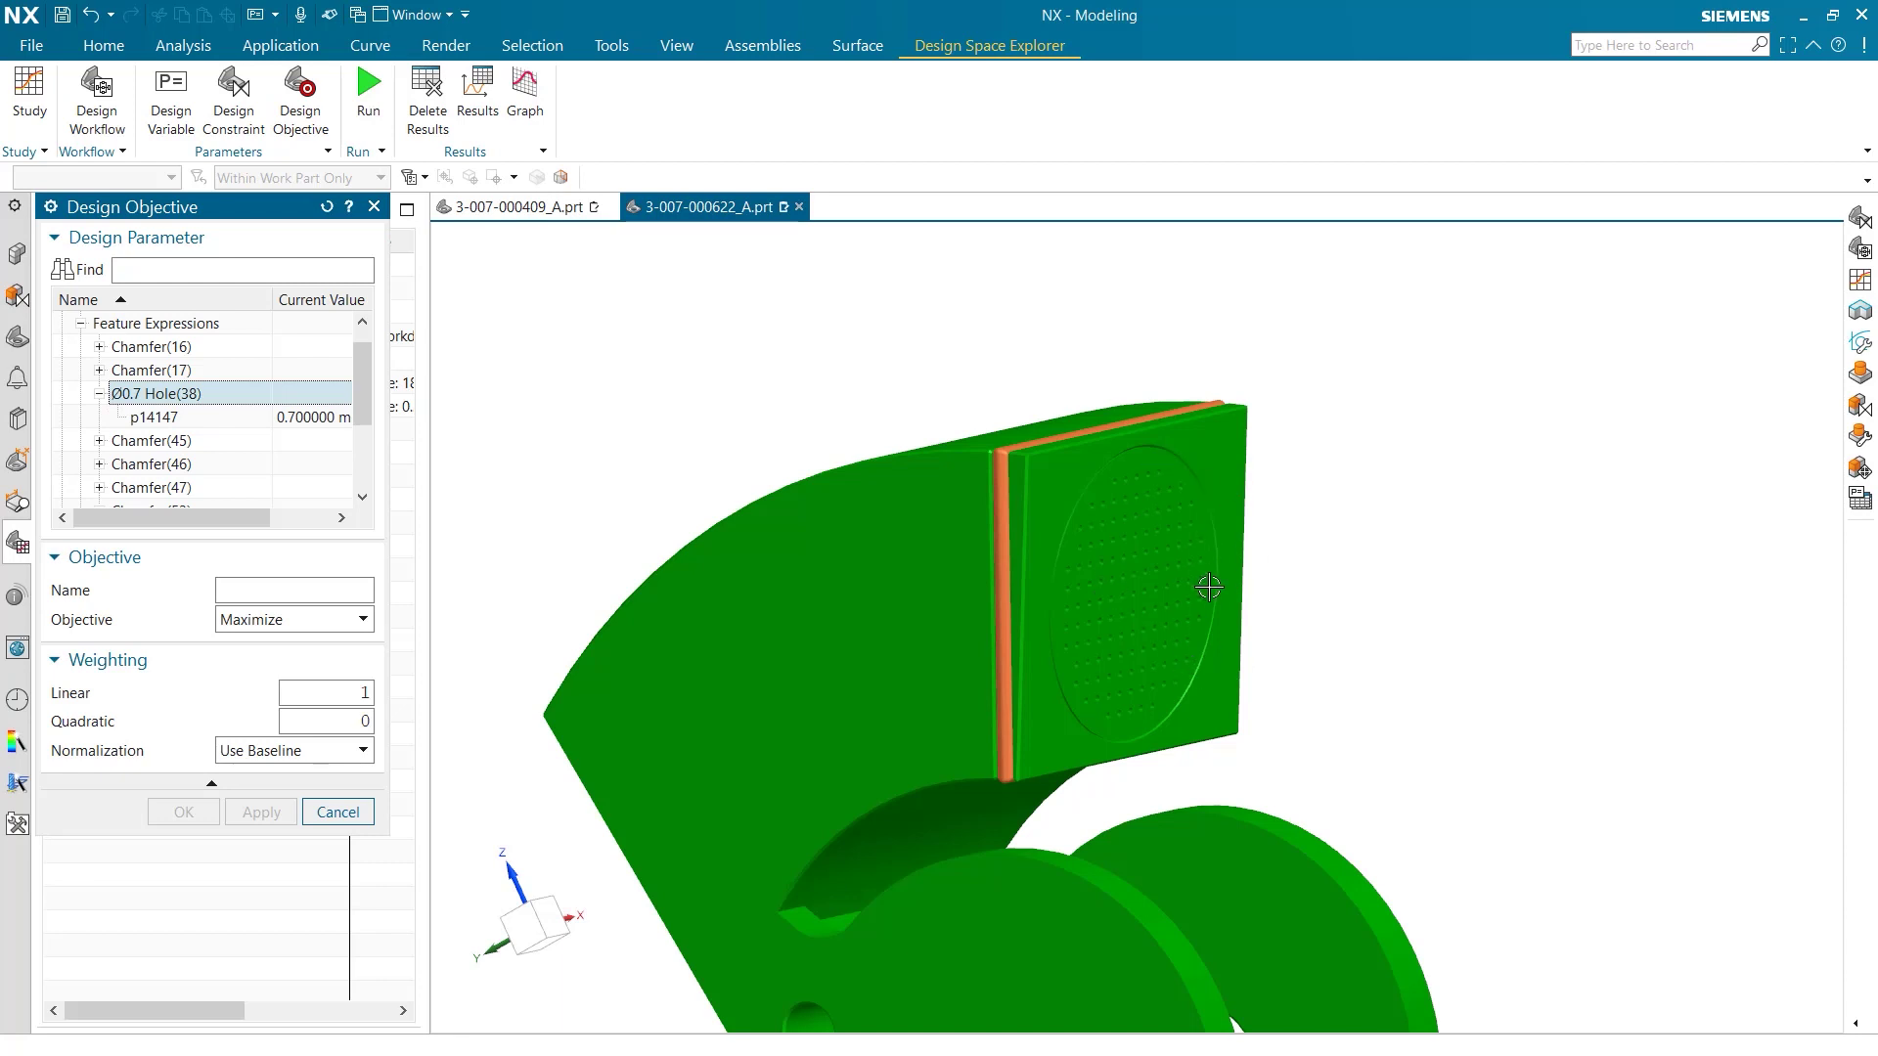
pyautogui.click(208, 423)
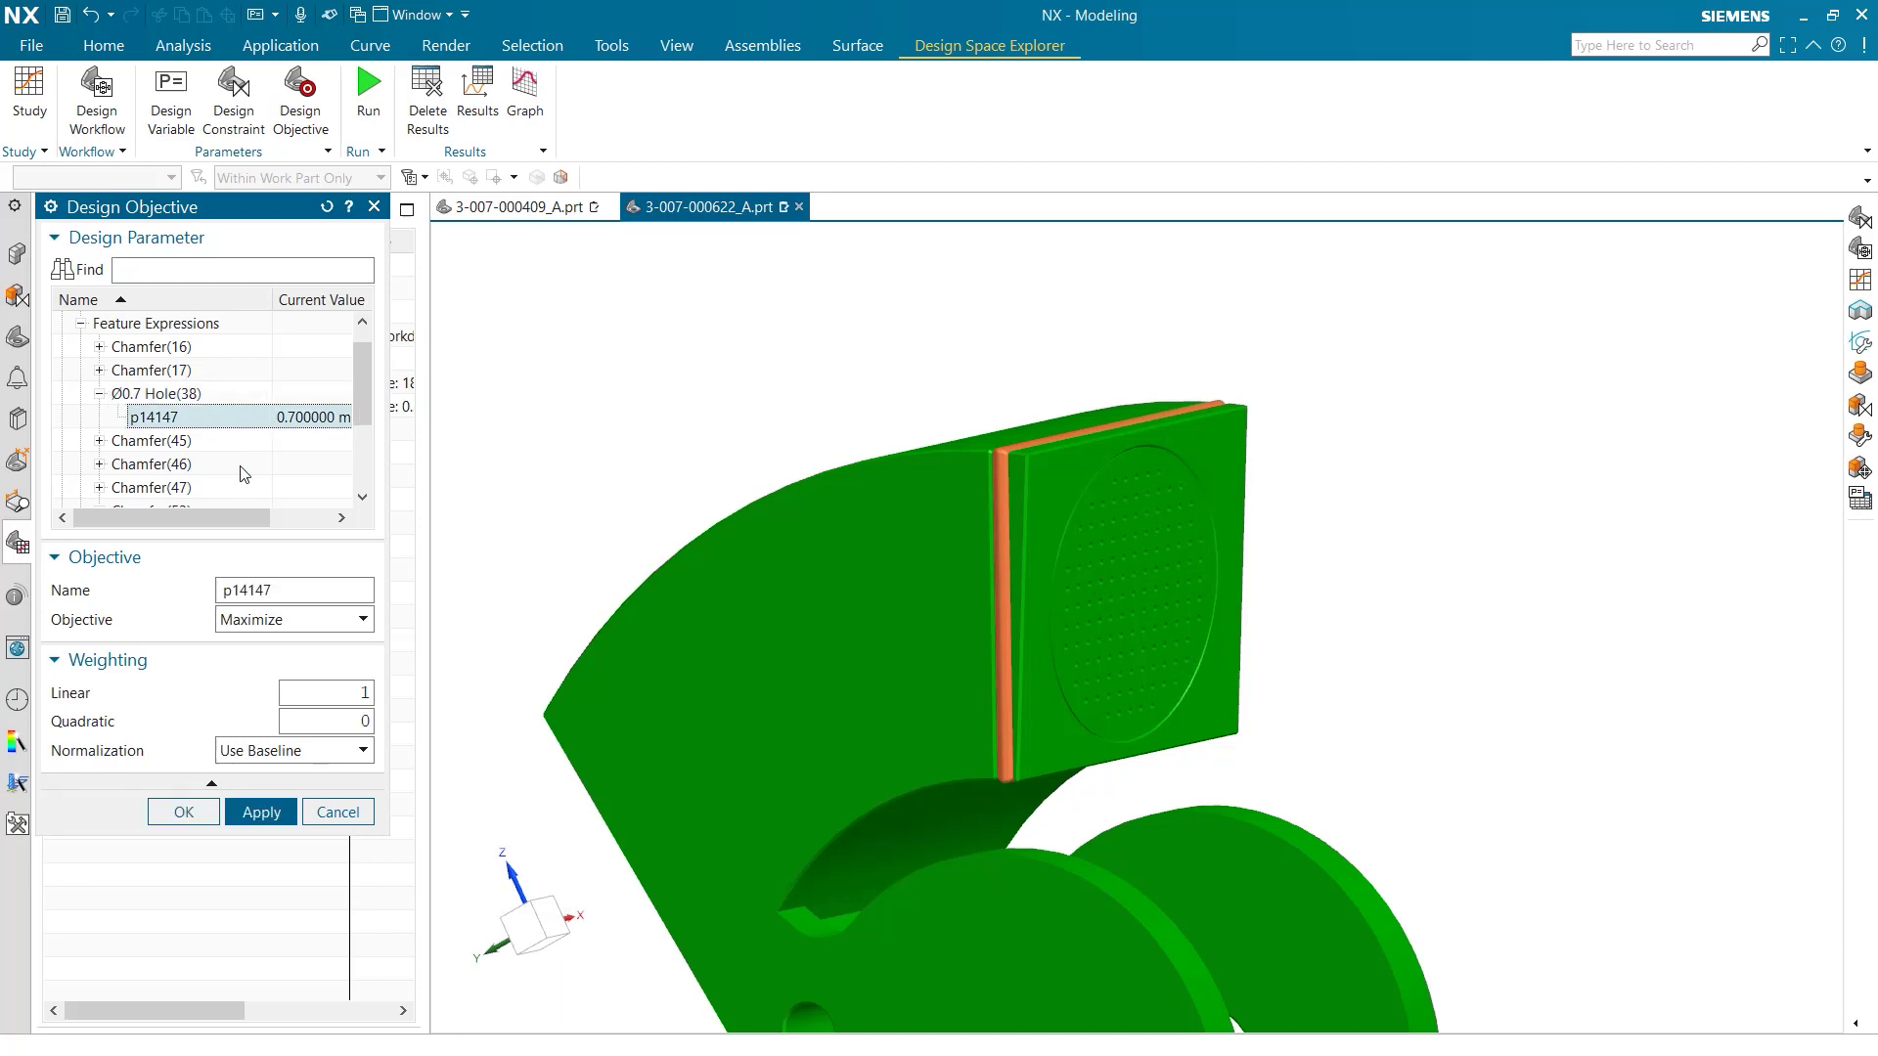
pyautogui.doubleClick(301, 595)
pyautogui.write('Hole')
pyautogui.click(256, 811)
pyautogui.click(374, 206)
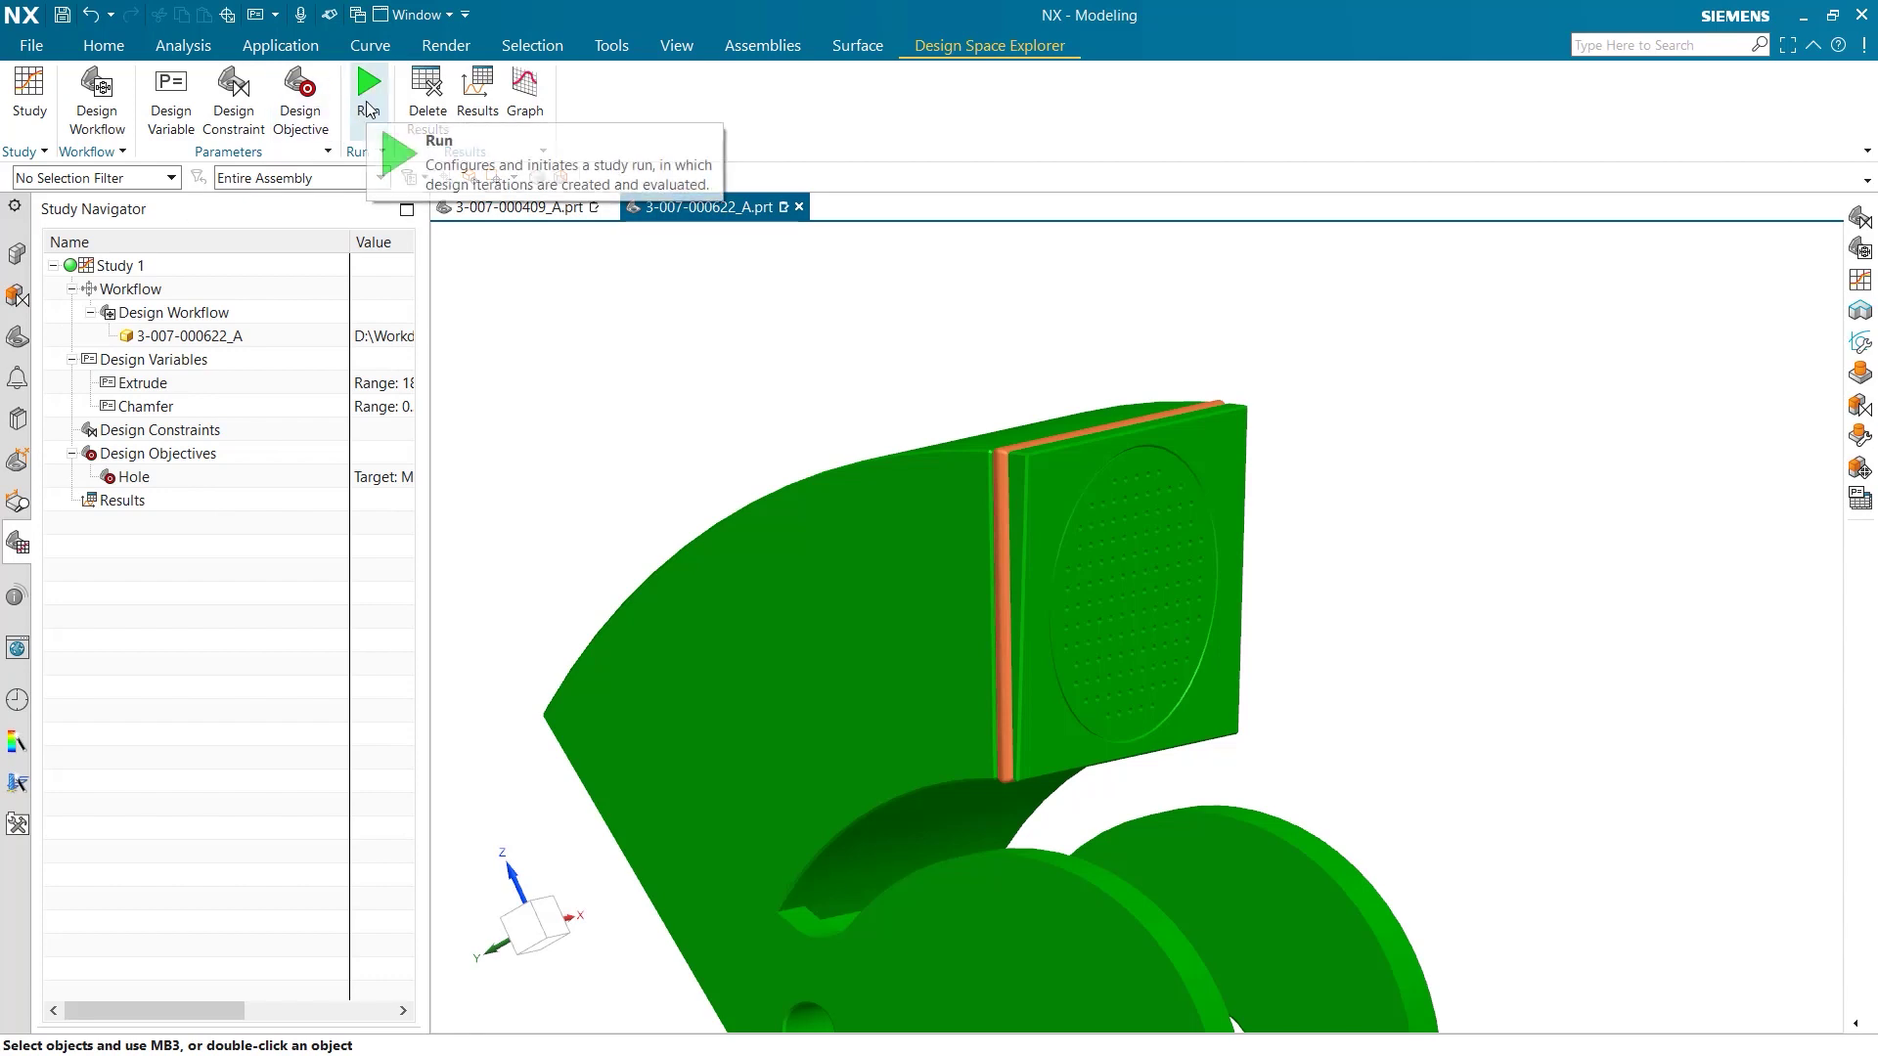
# Run the study as Run 1 with 20 iterations and open its results Table
pyautogui.click(368, 103)
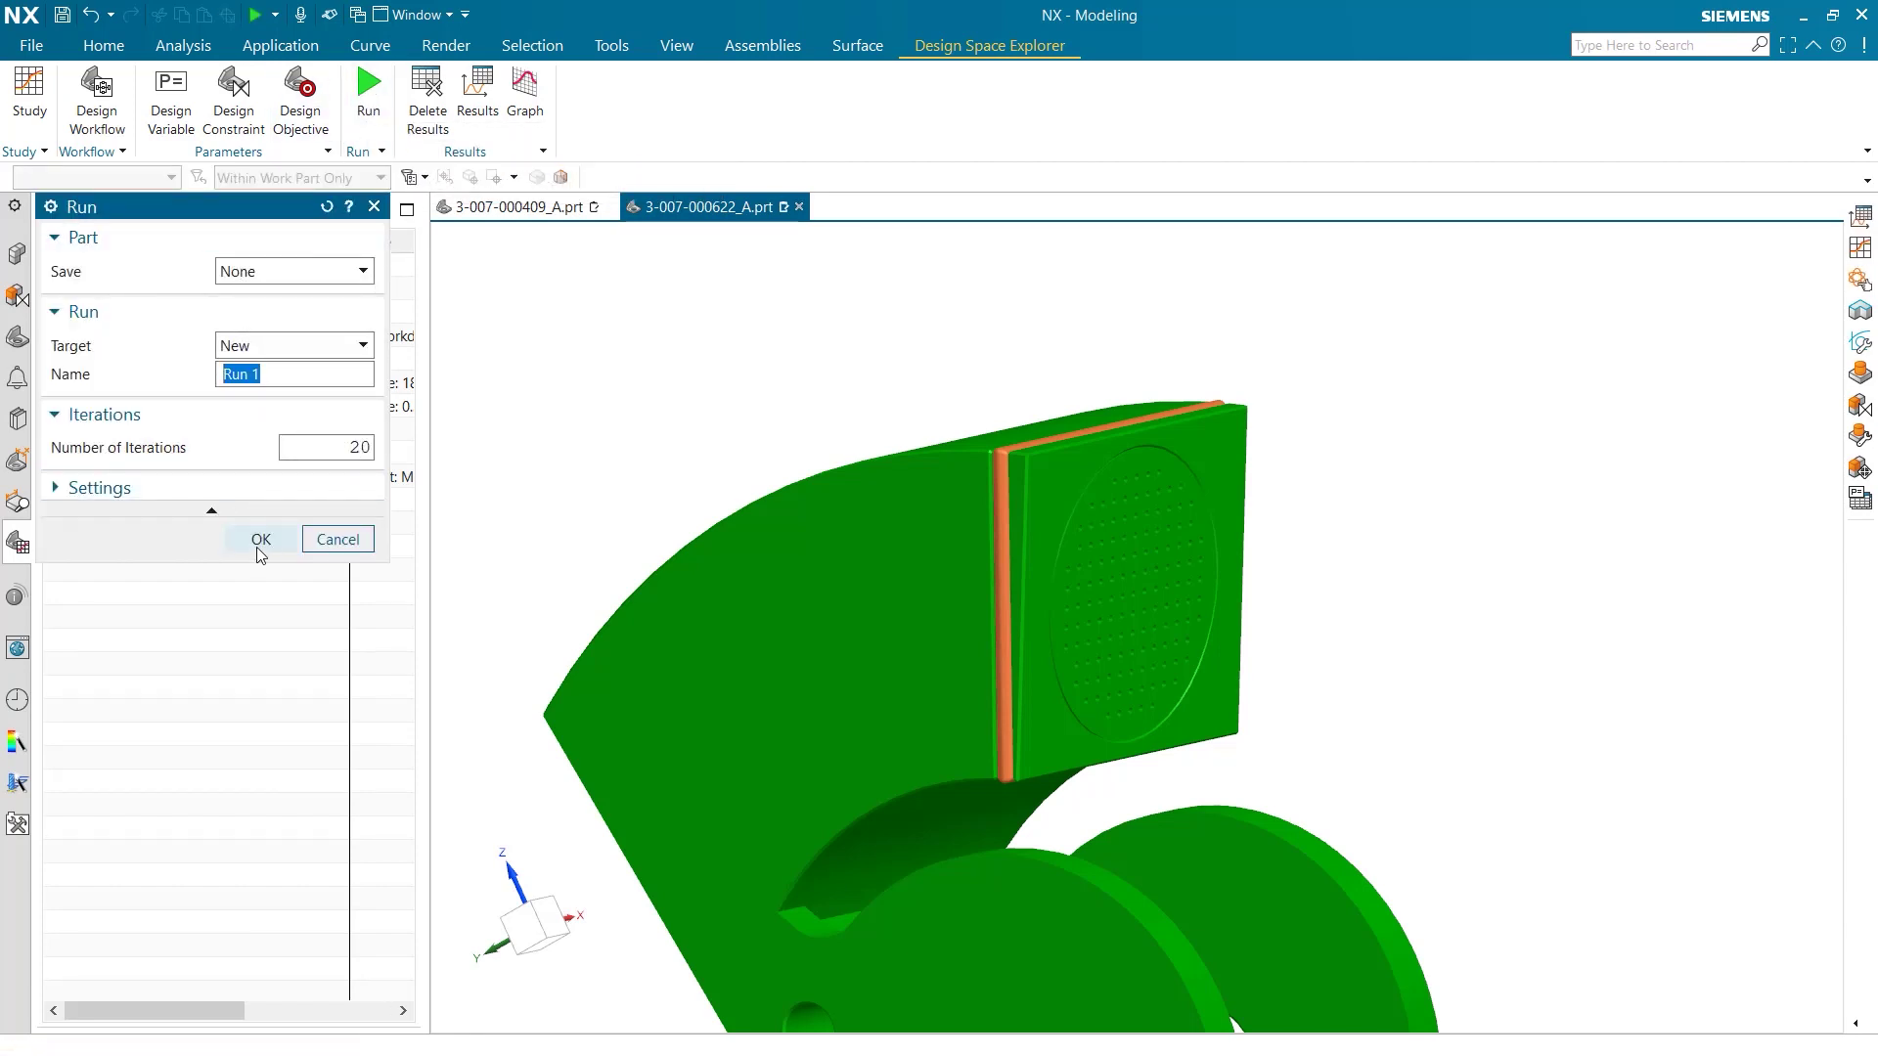
pyautogui.click(260, 539)
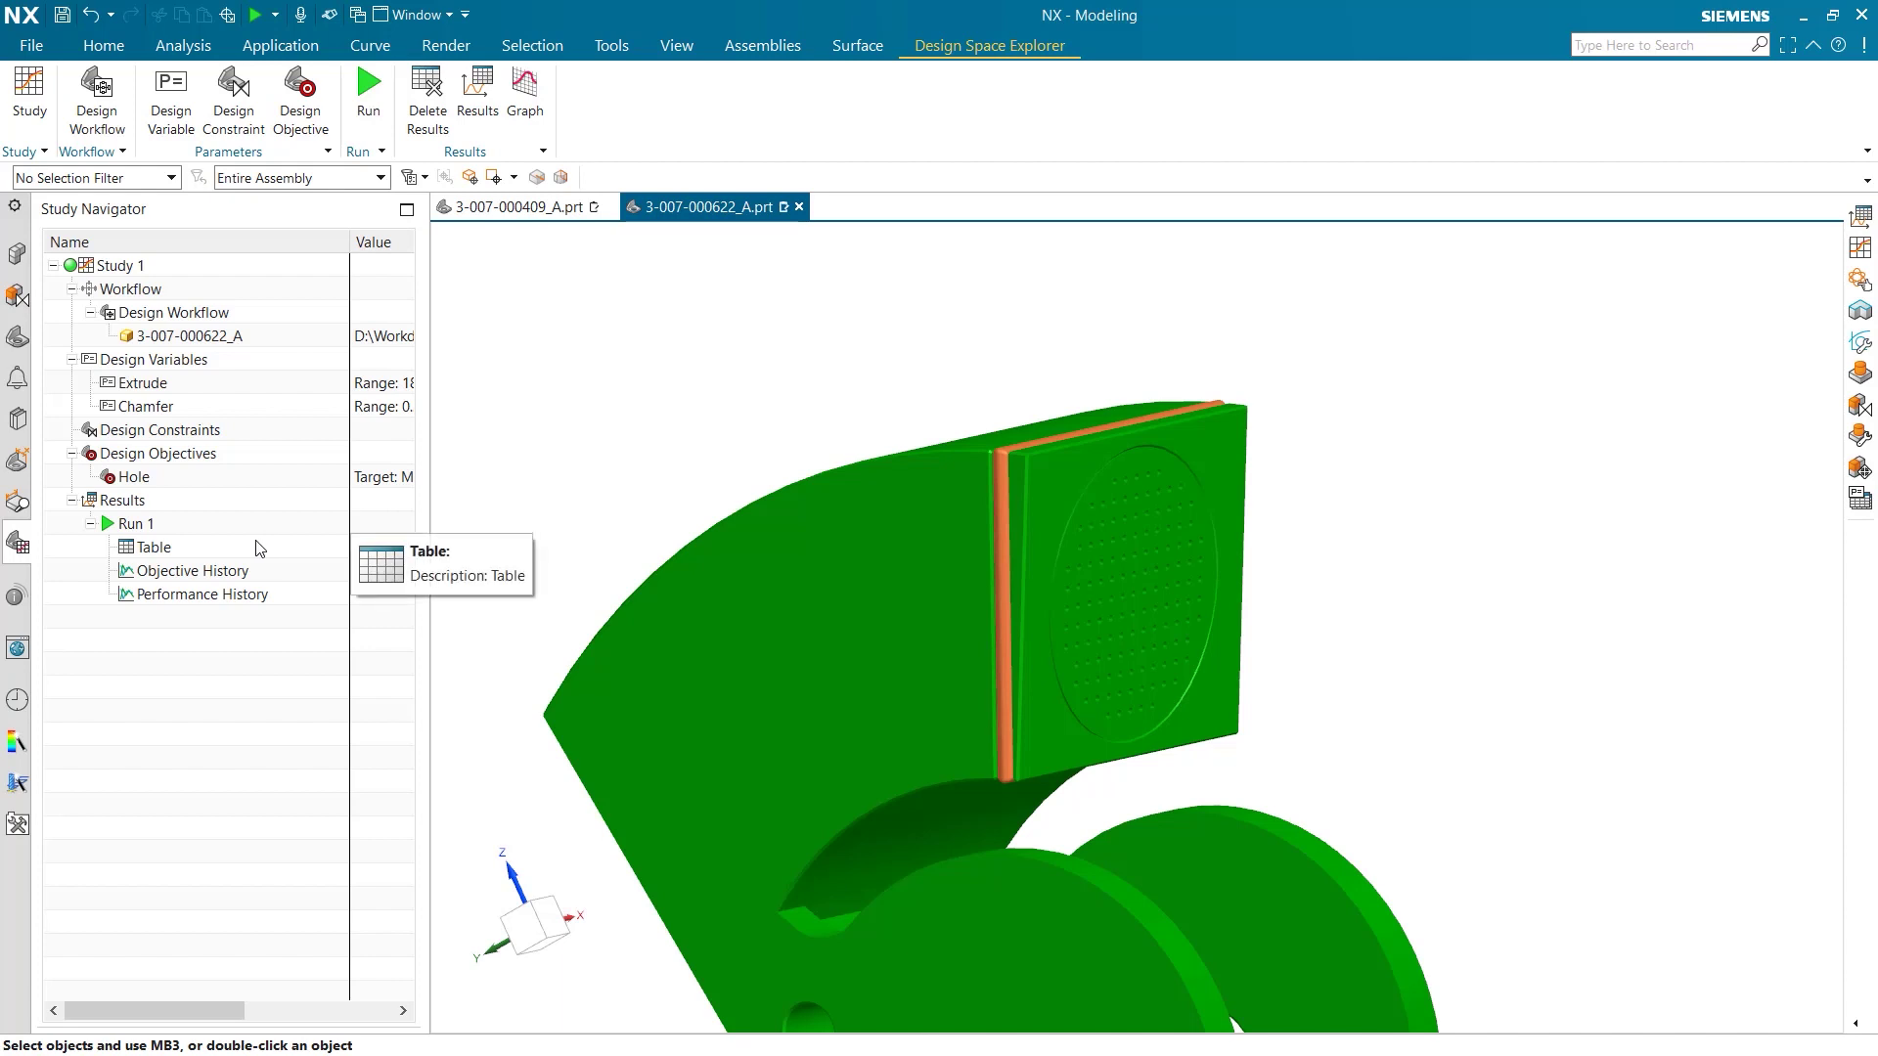
pyautogui.click(471, 85)
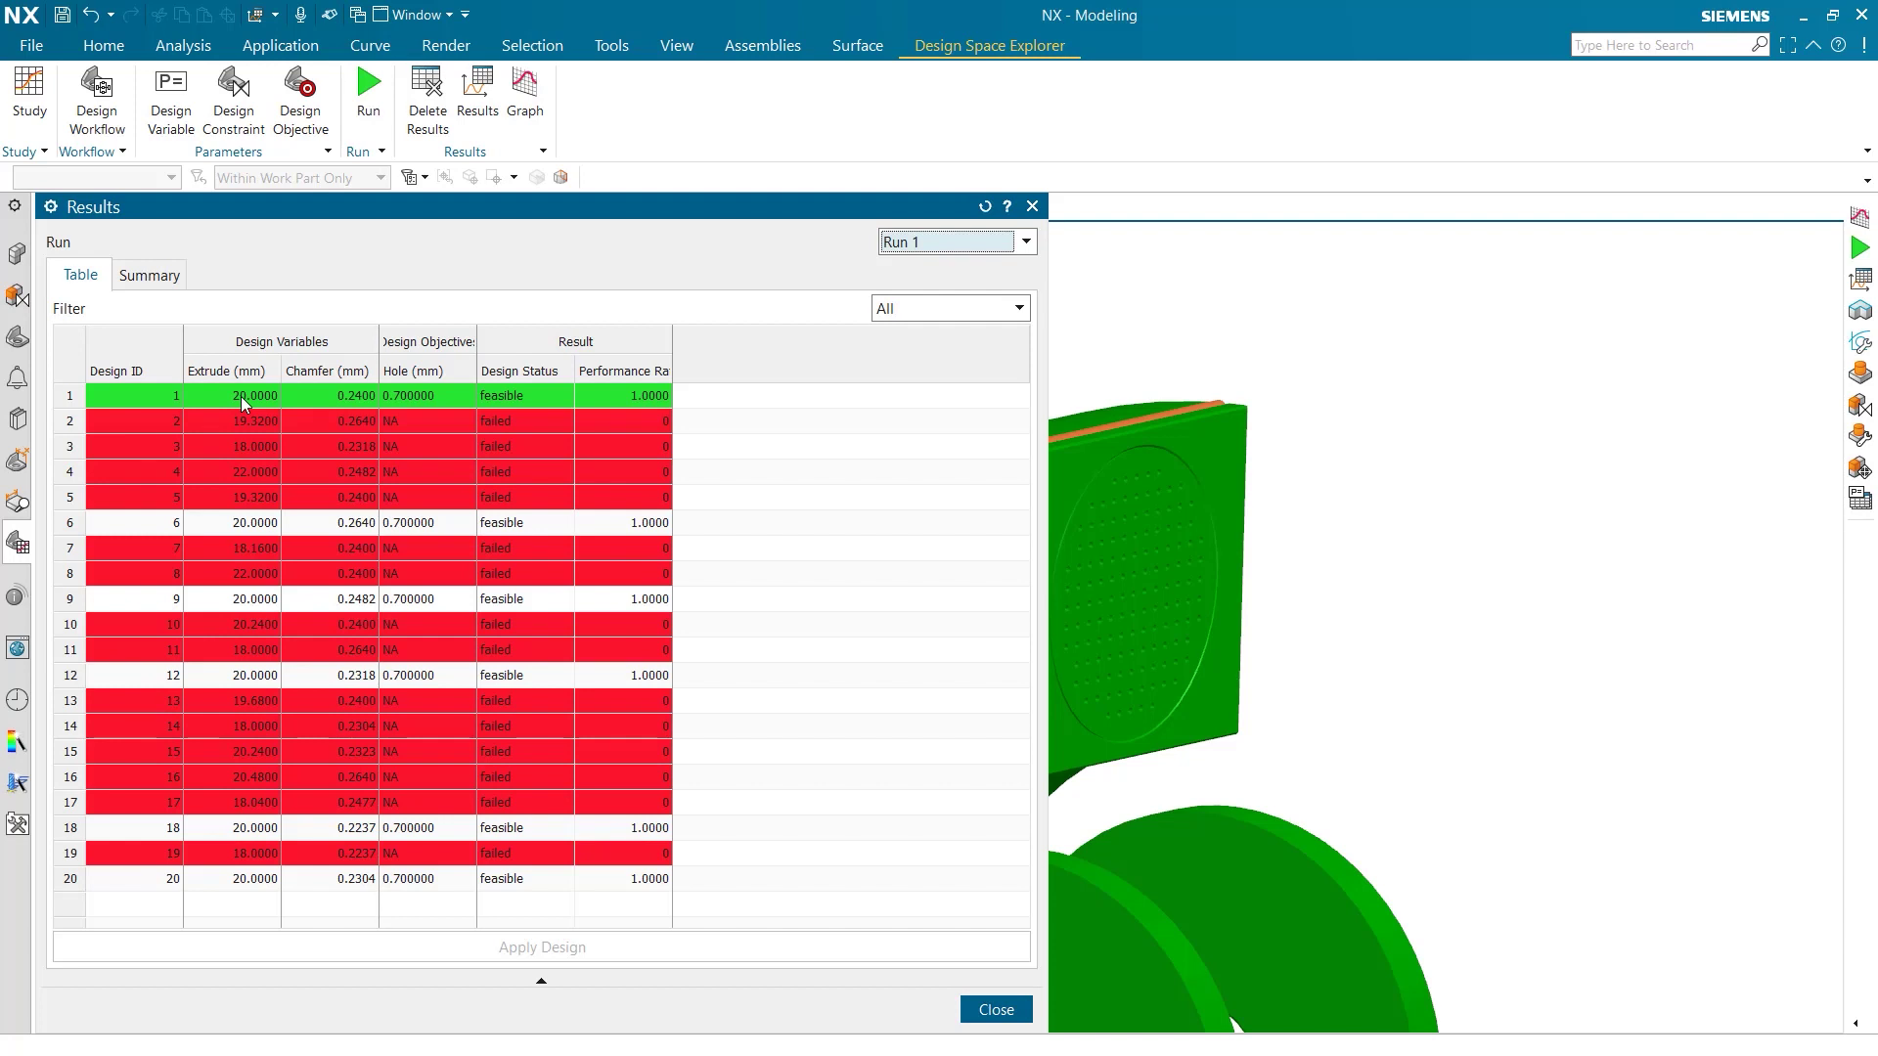
# Close the Run 1 results table after reviewing its six feasible designs
pyautogui.press('Escape')
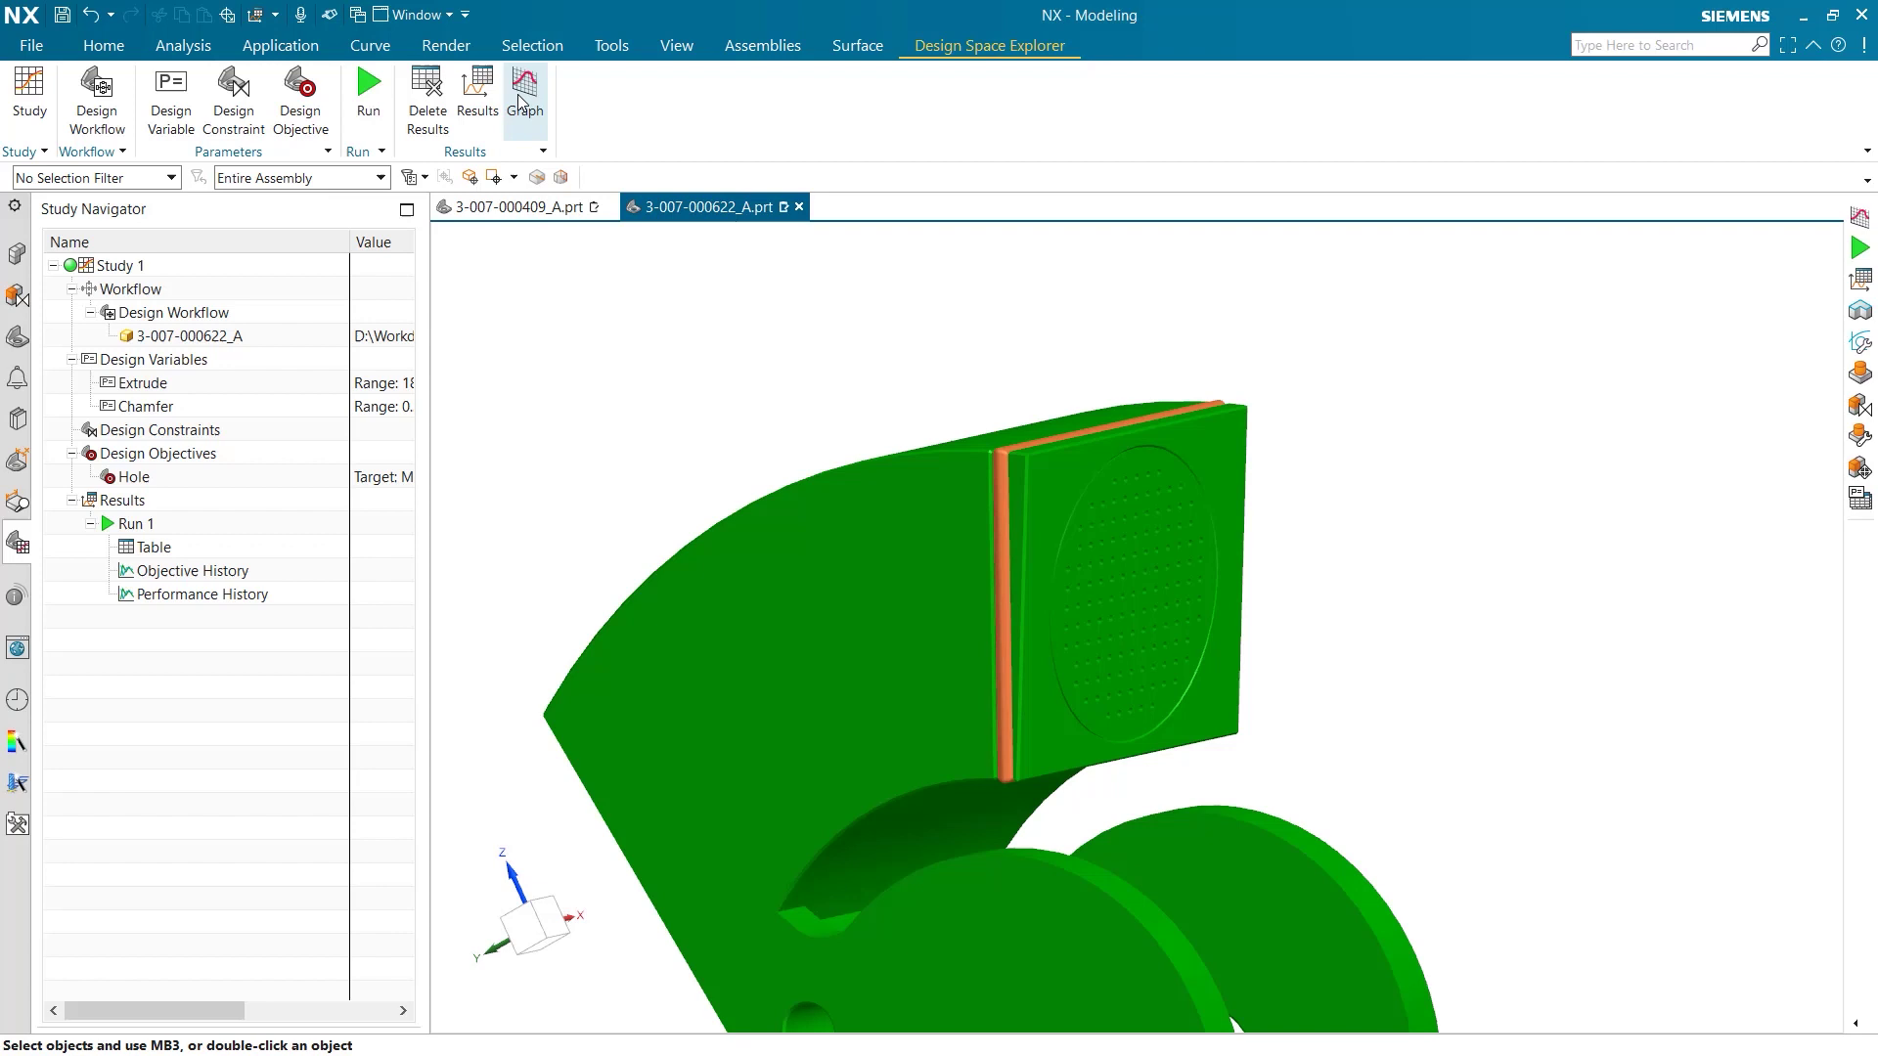
pyautogui.click(521, 102)
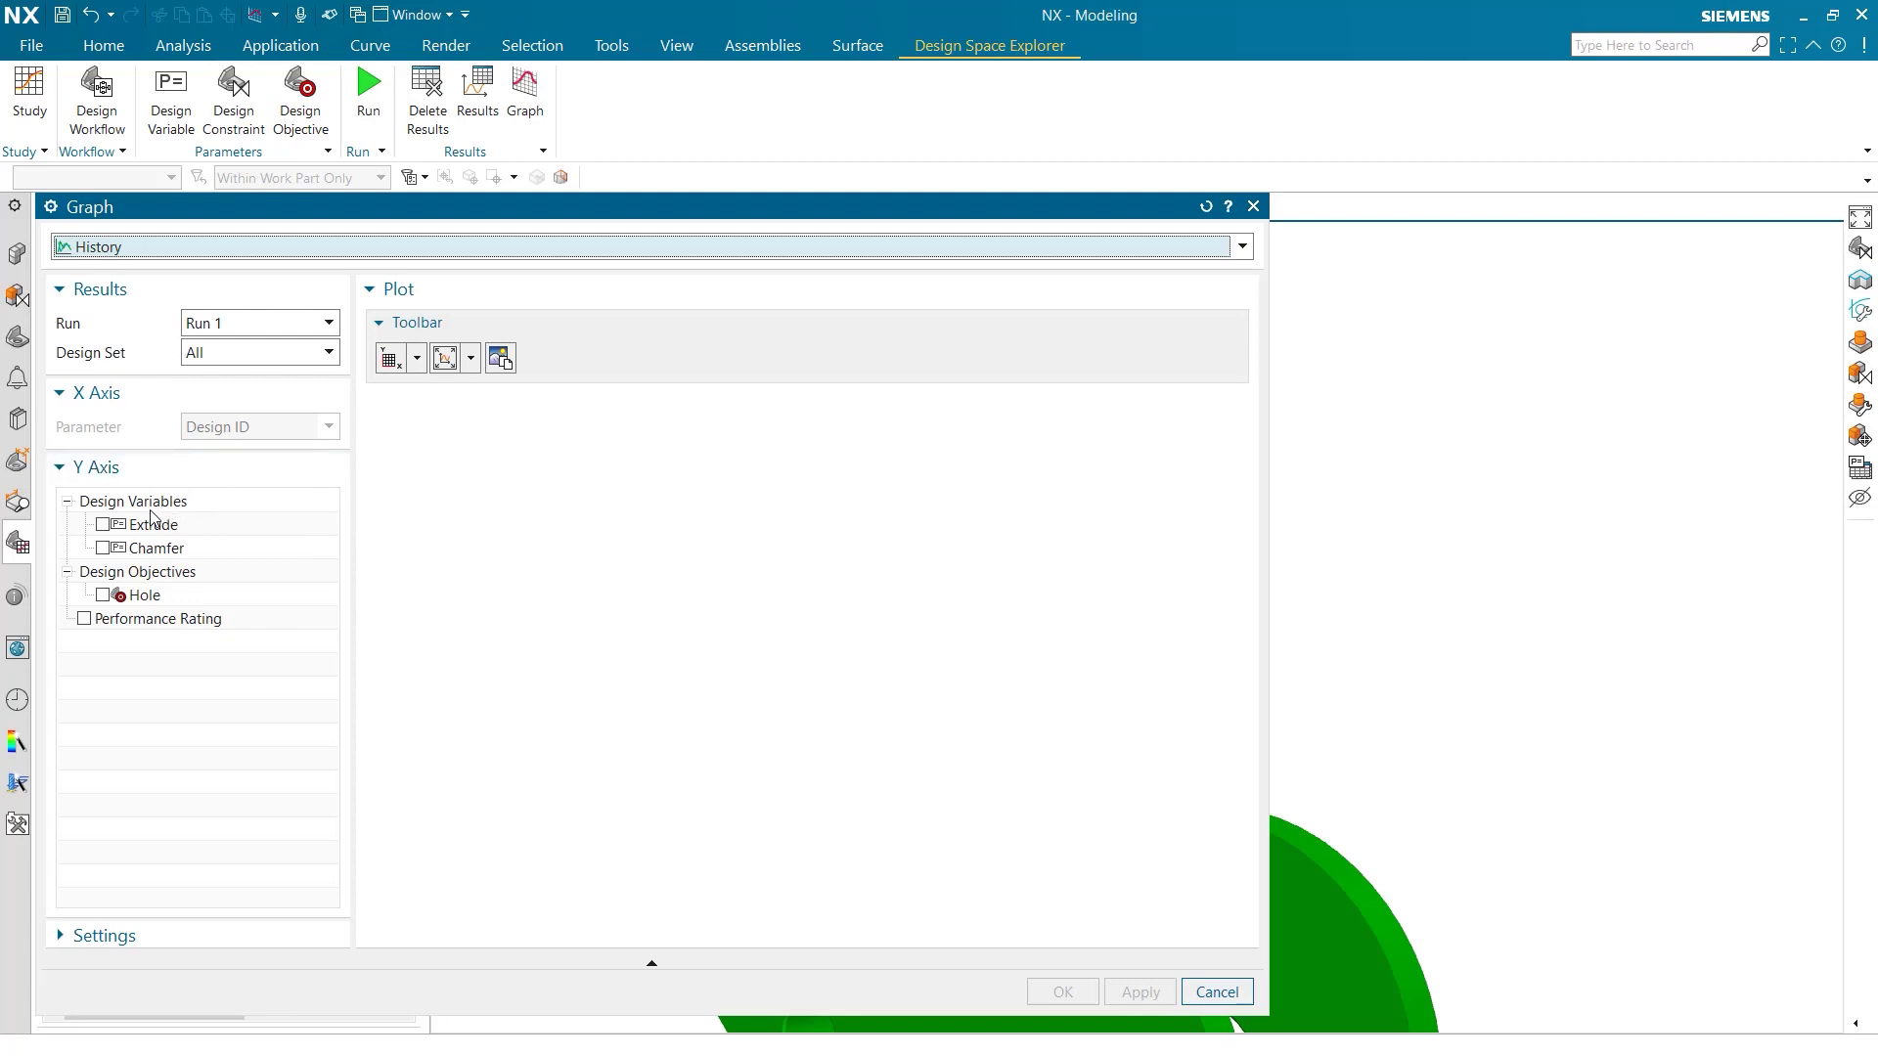
pyautogui.click(102, 596)
pyautogui.click(104, 548)
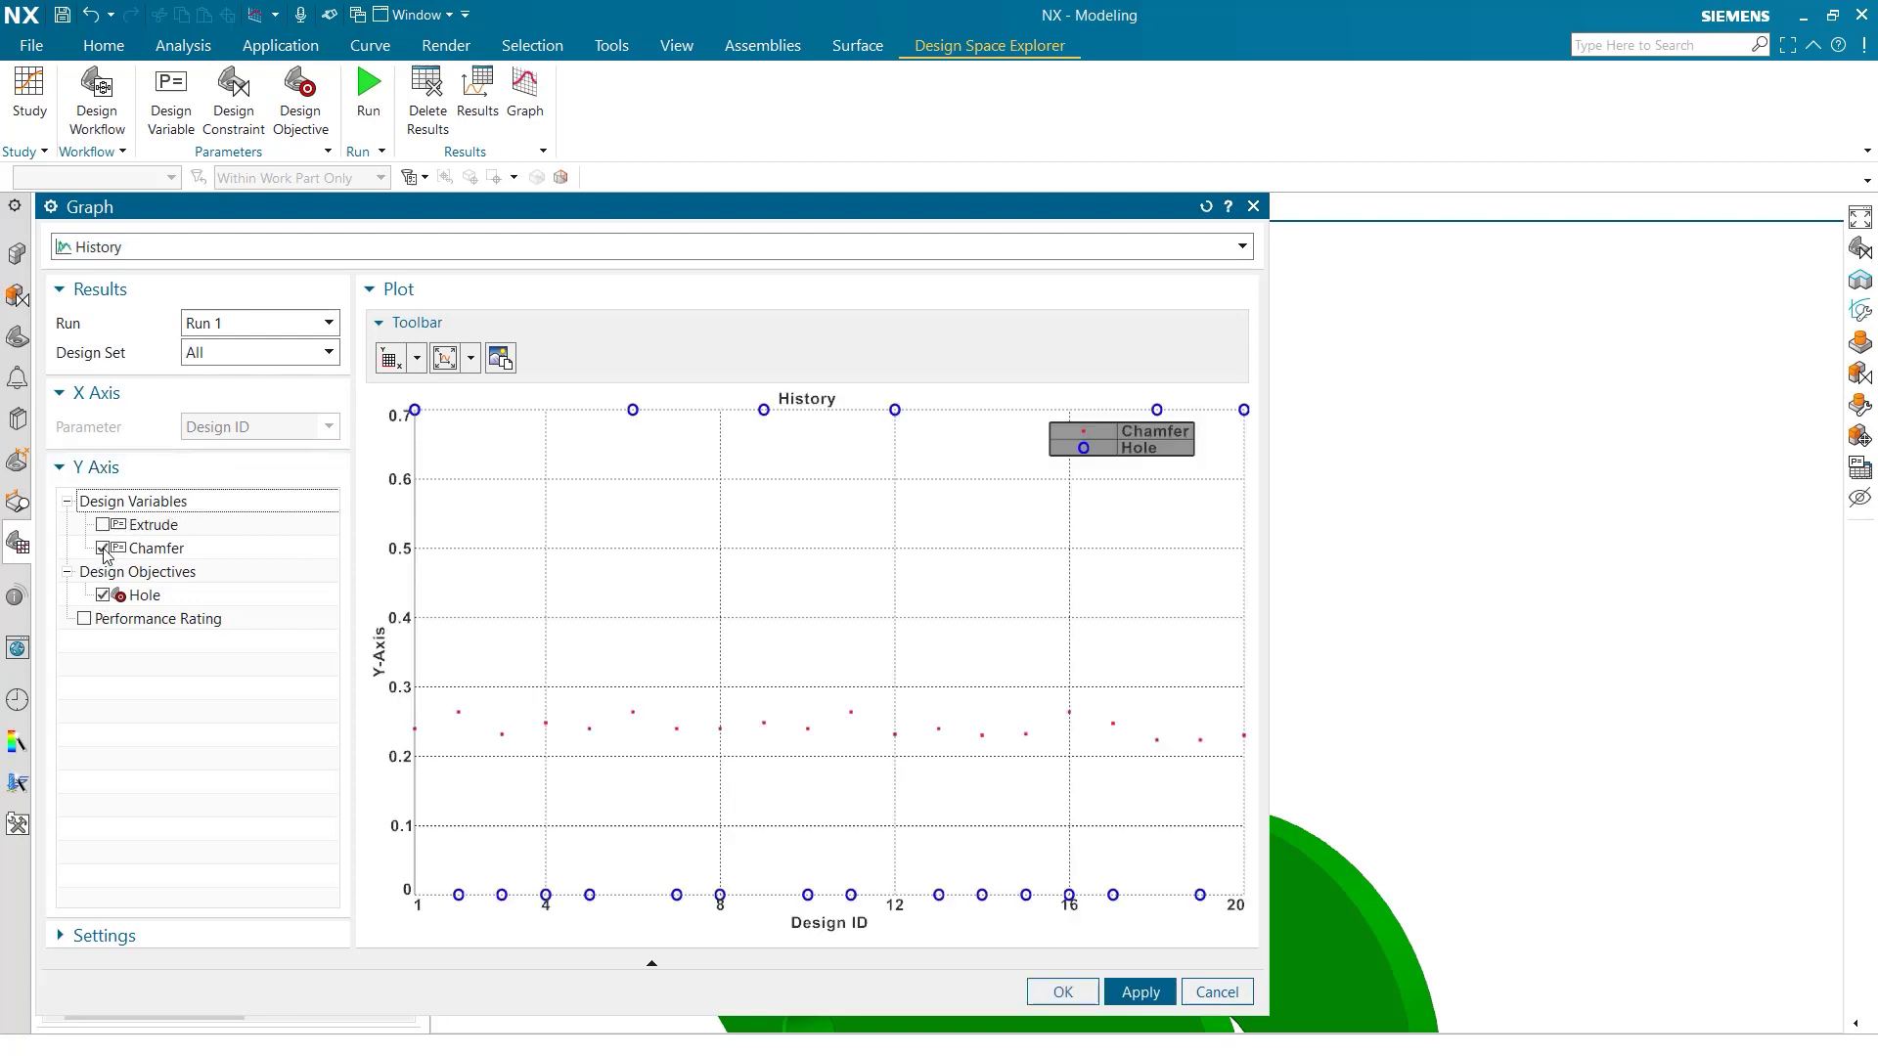
pyautogui.click(103, 525)
pyautogui.click(84, 619)
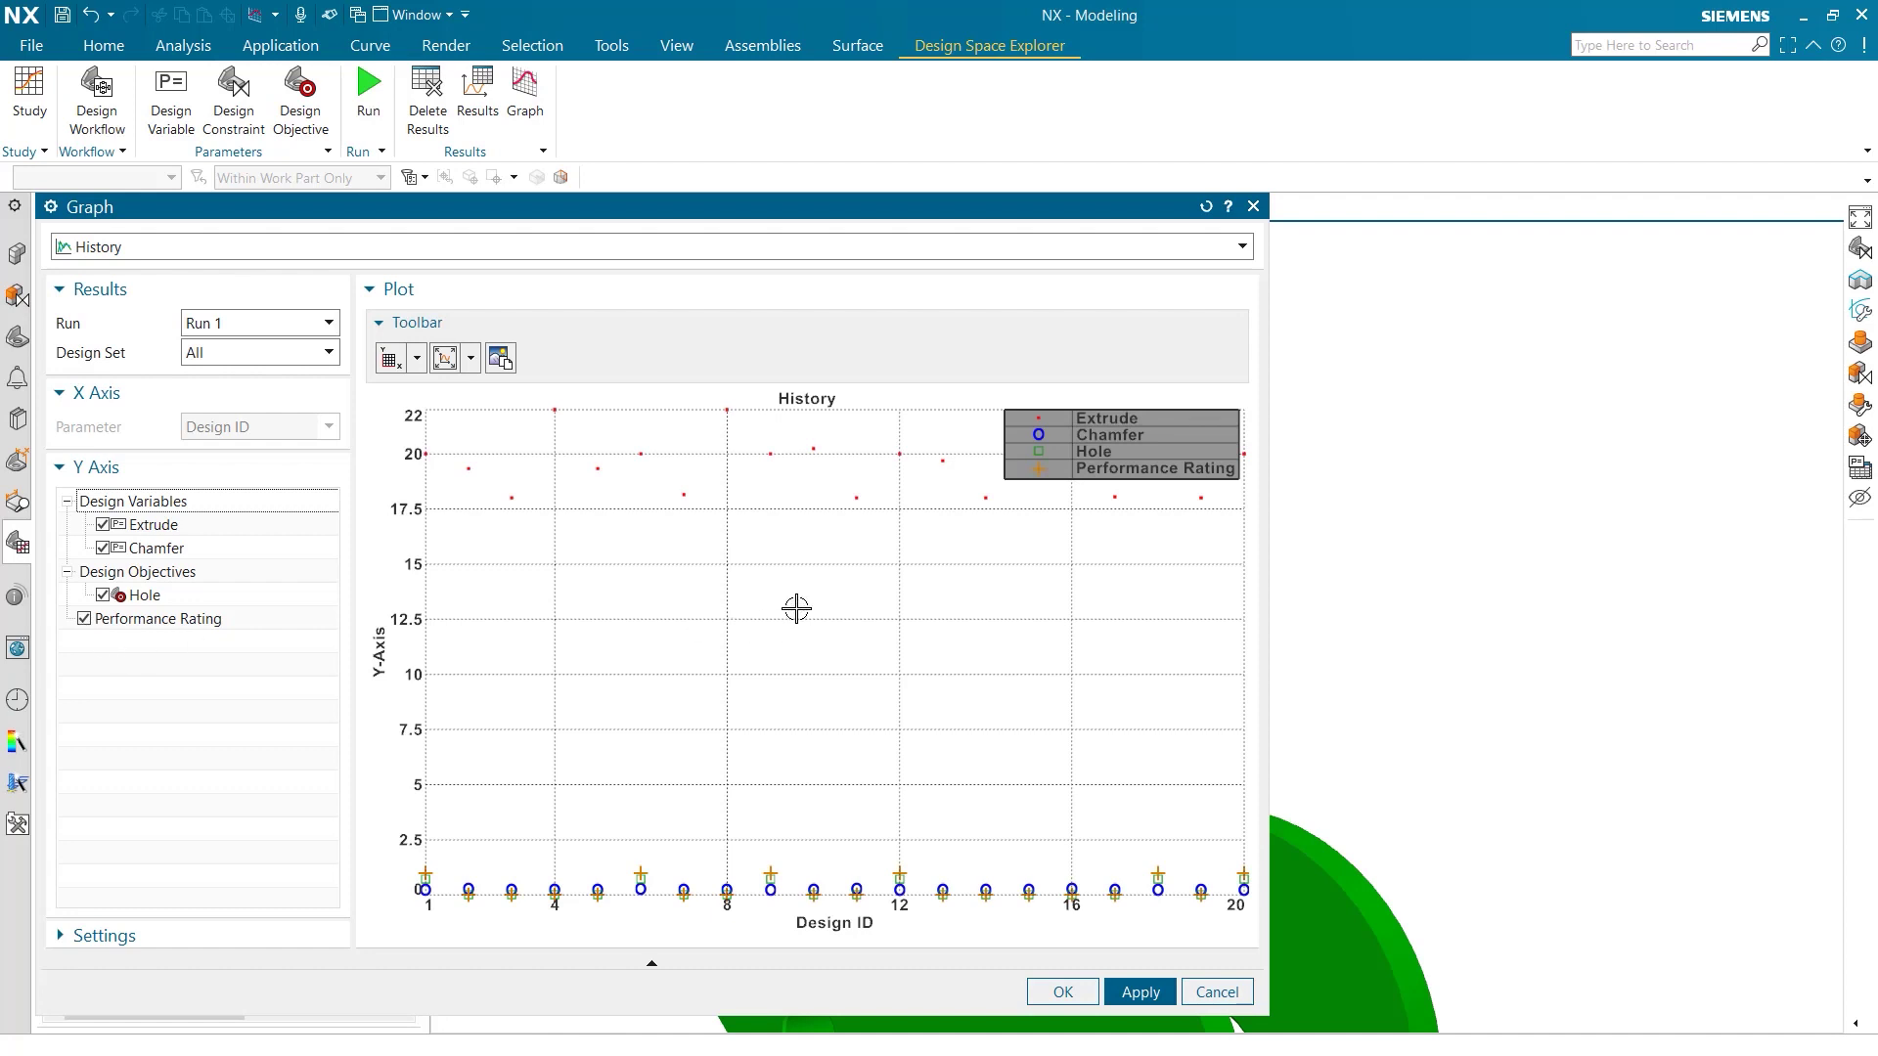
# Copy Study 1 into Study 2 with Design Variables excluded, keeping the Hole objective
pyautogui.press('Escape')
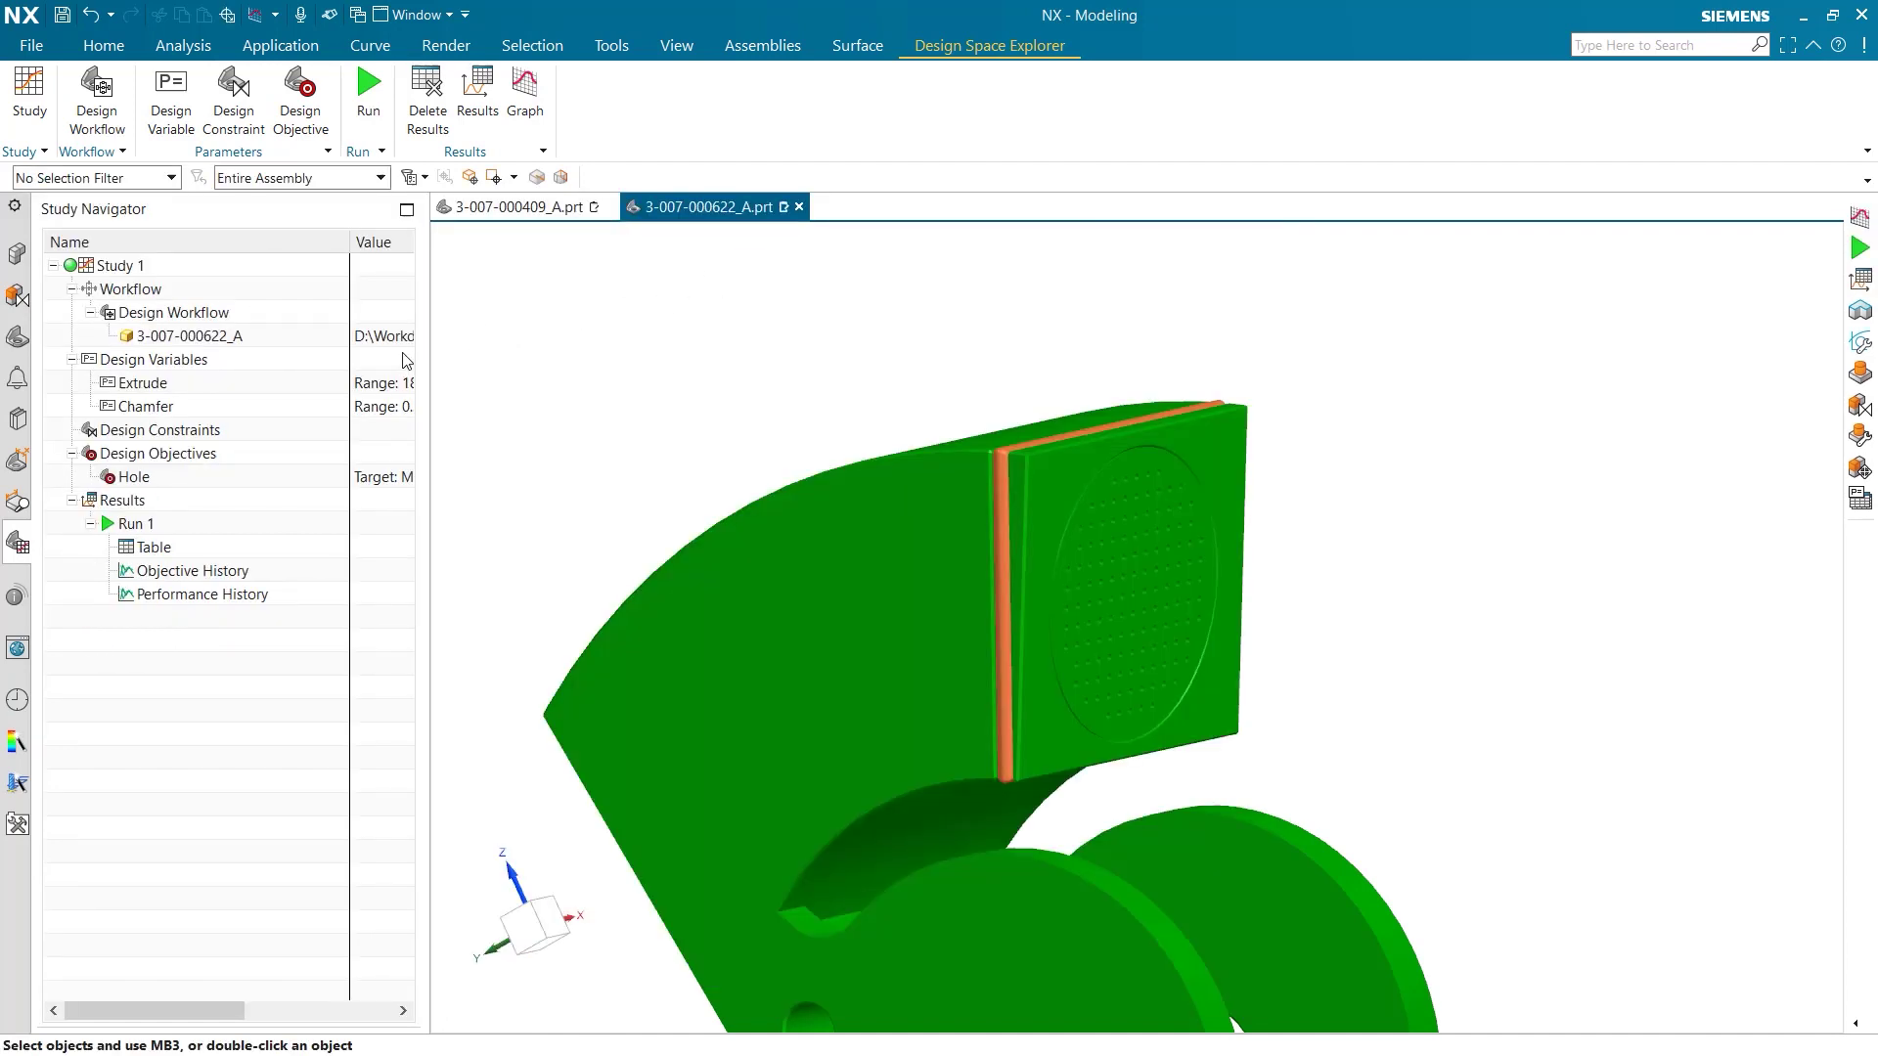
pyautogui.rightClick(99, 268)
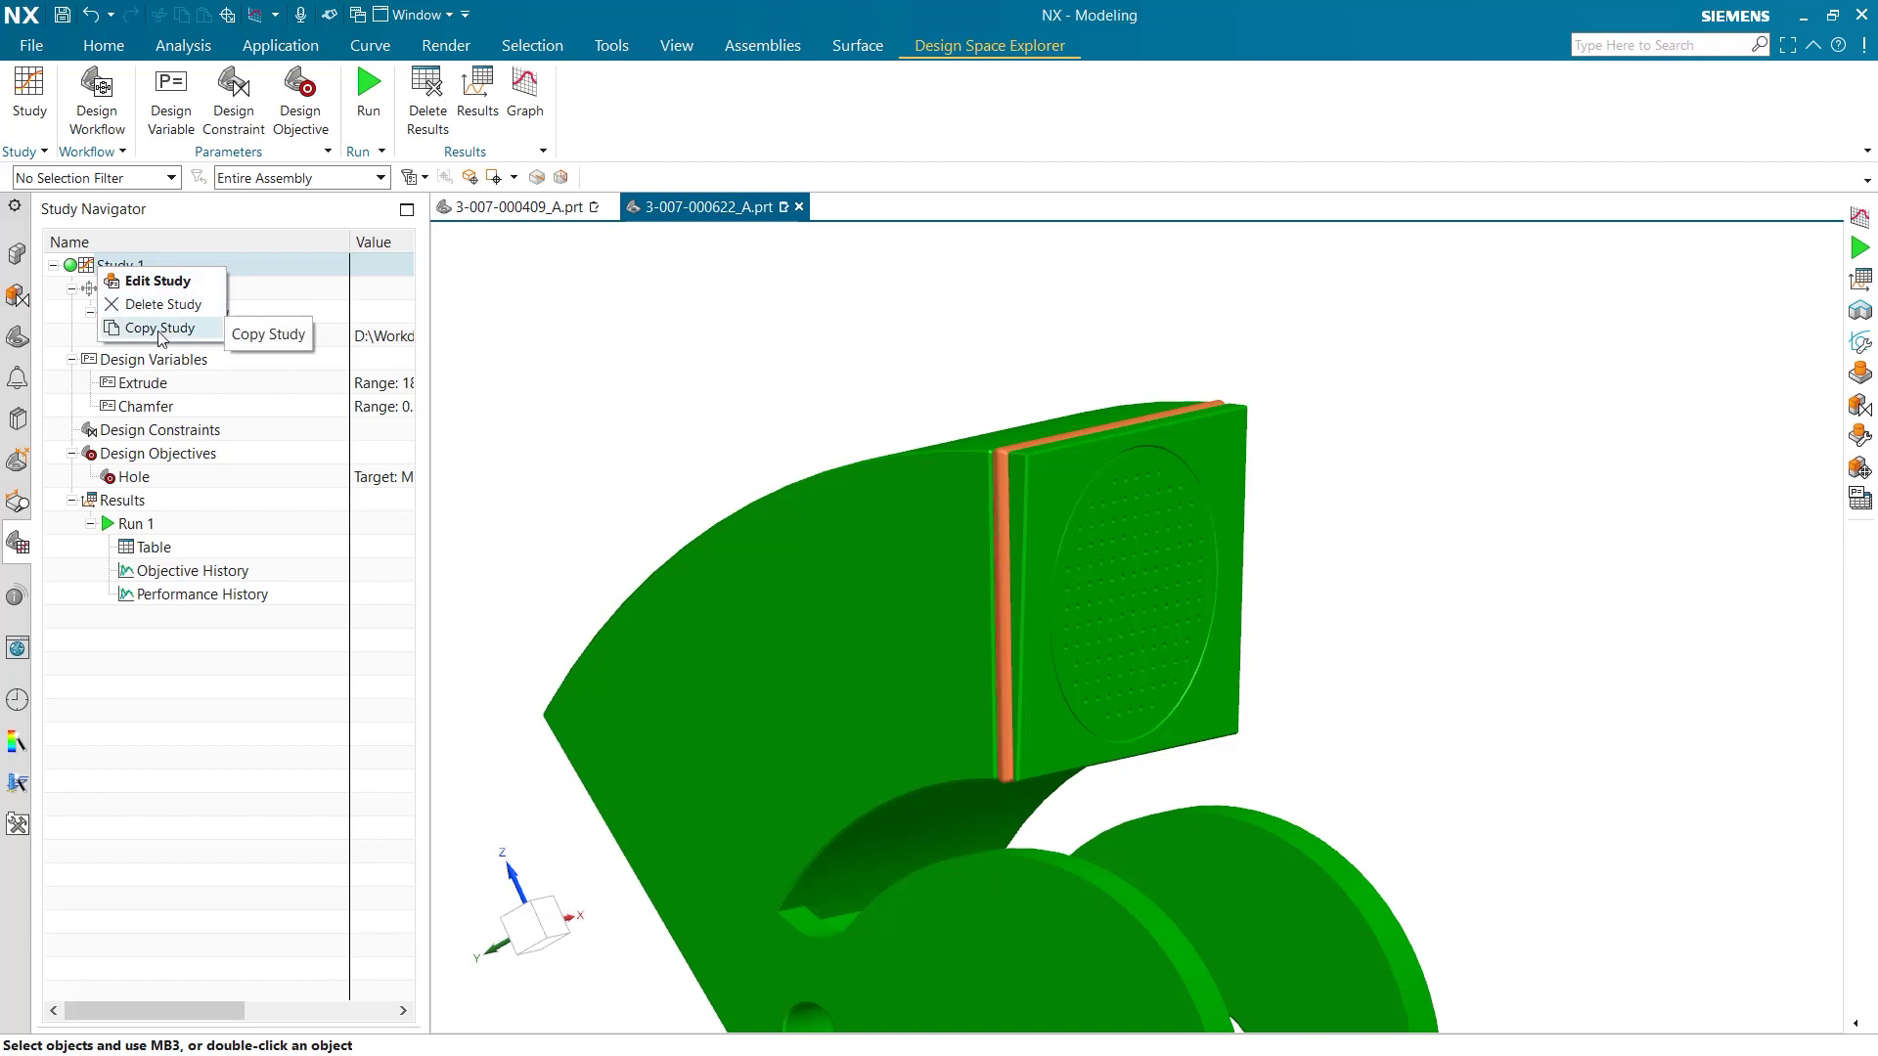
pyautogui.click(159, 332)
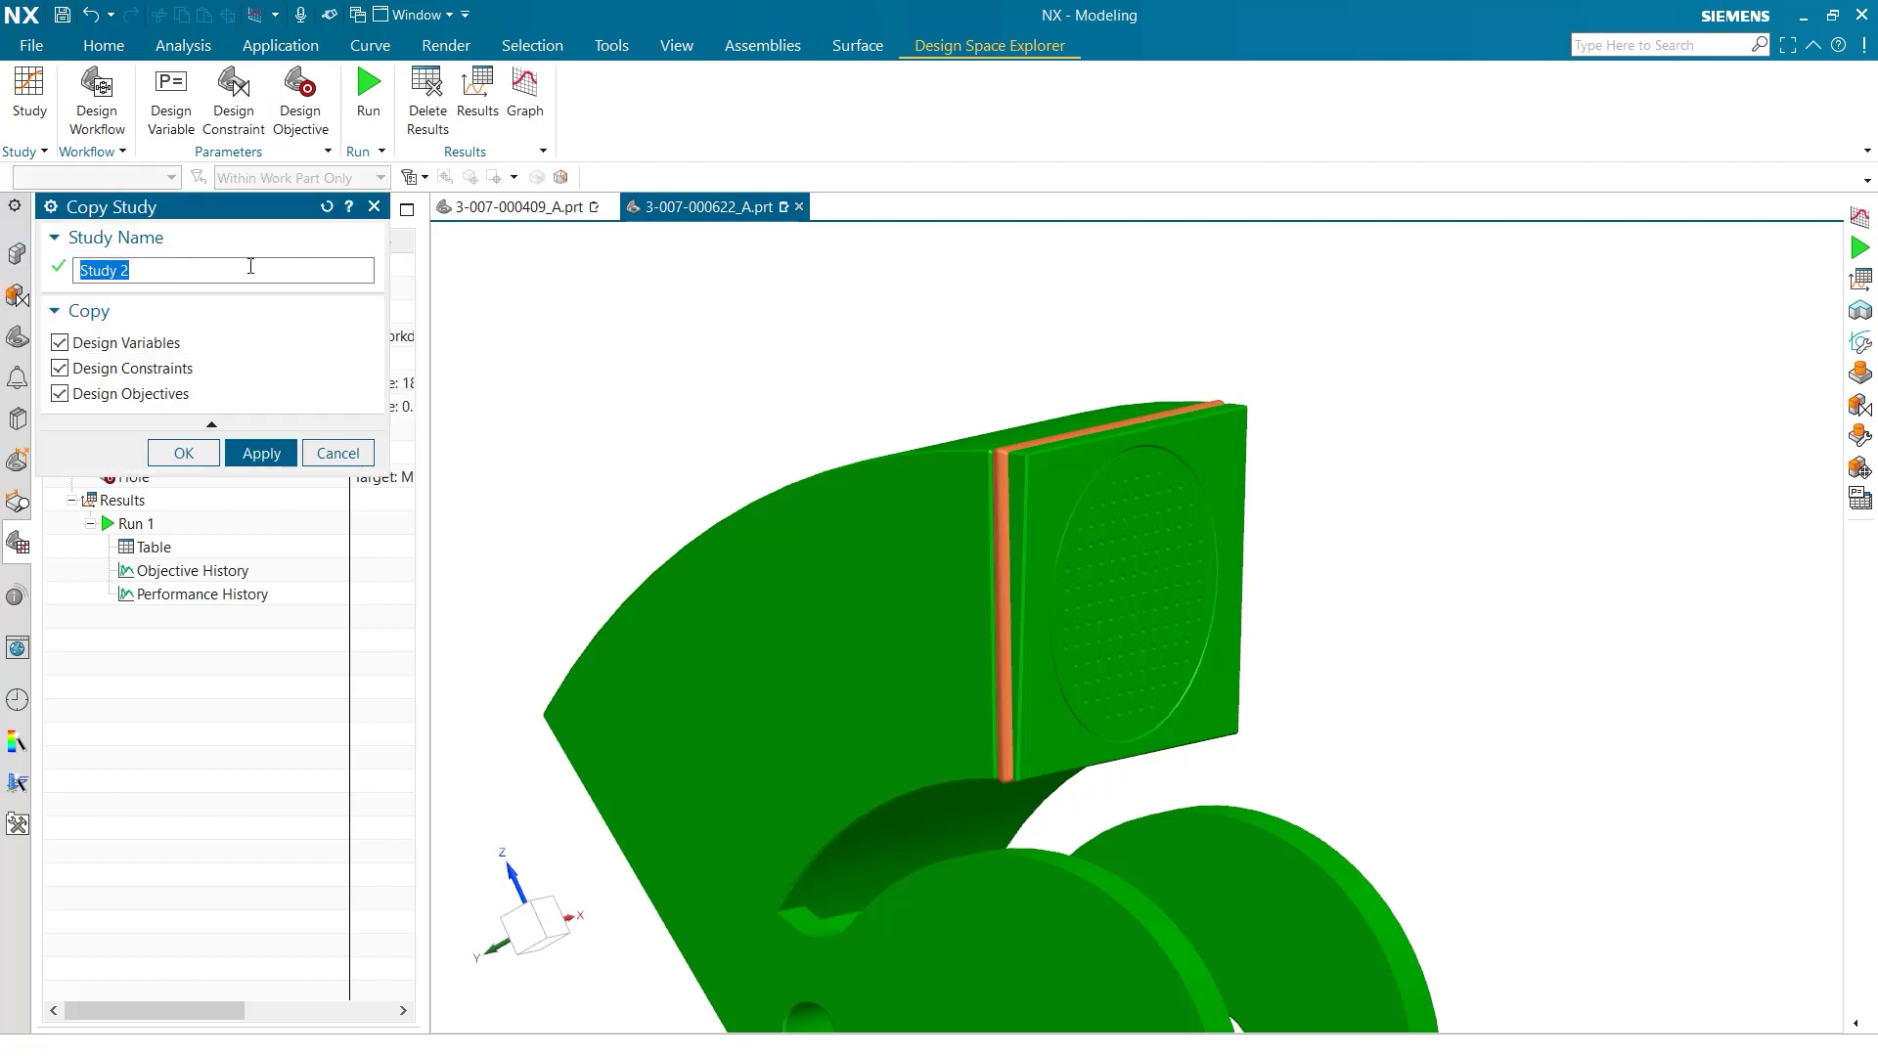
pyautogui.click(117, 343)
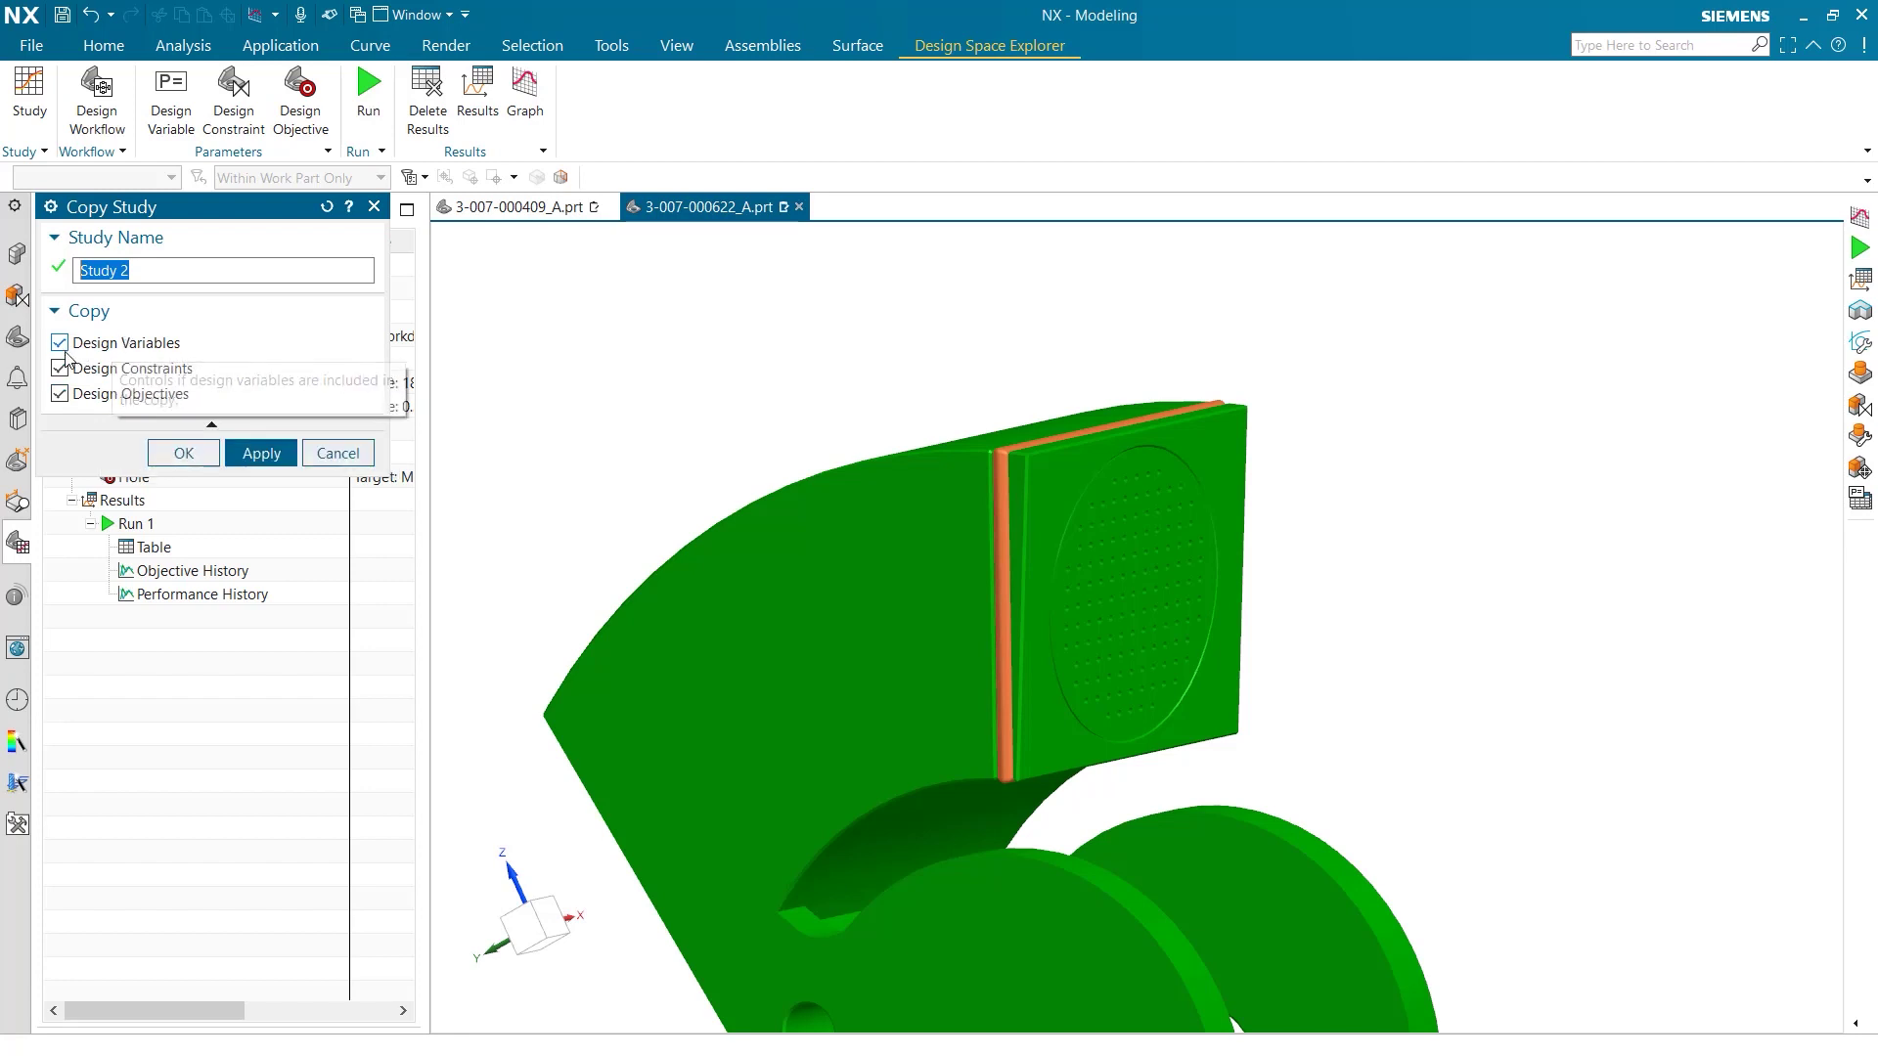
pyautogui.click(259, 453)
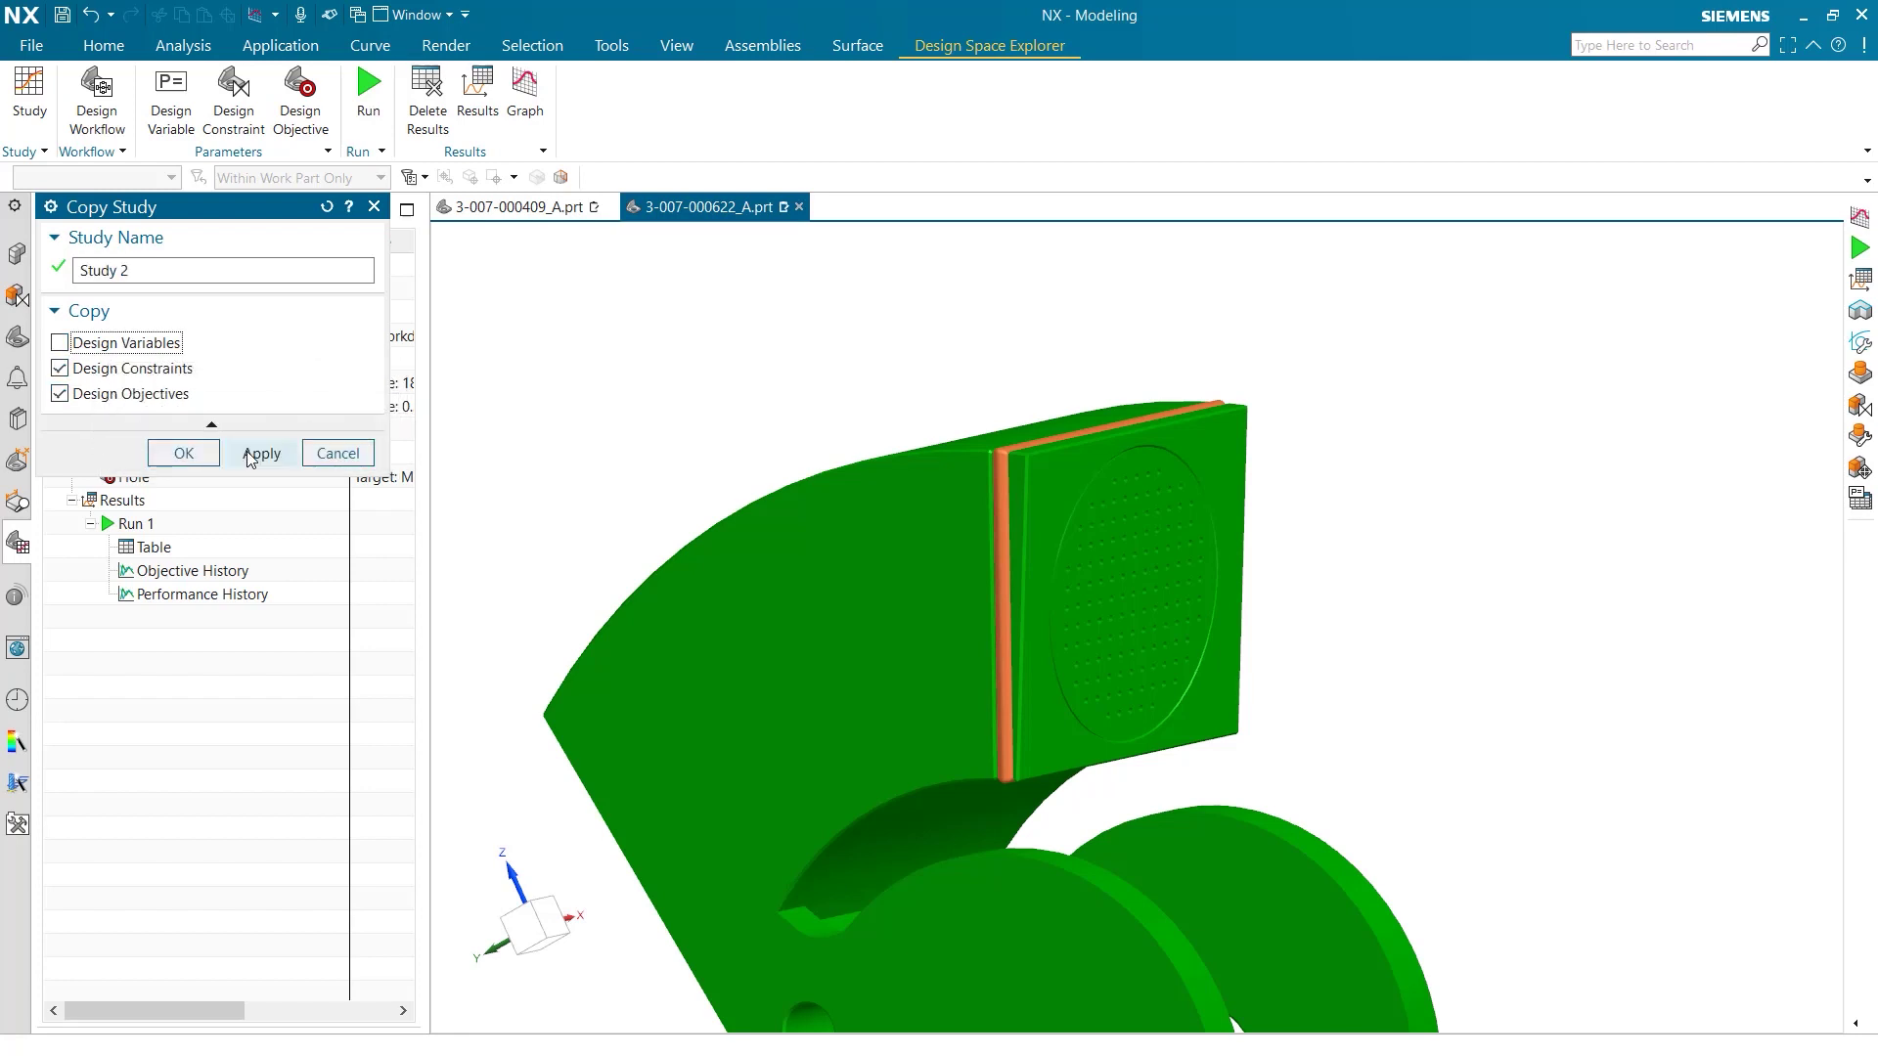
pyautogui.click(373, 207)
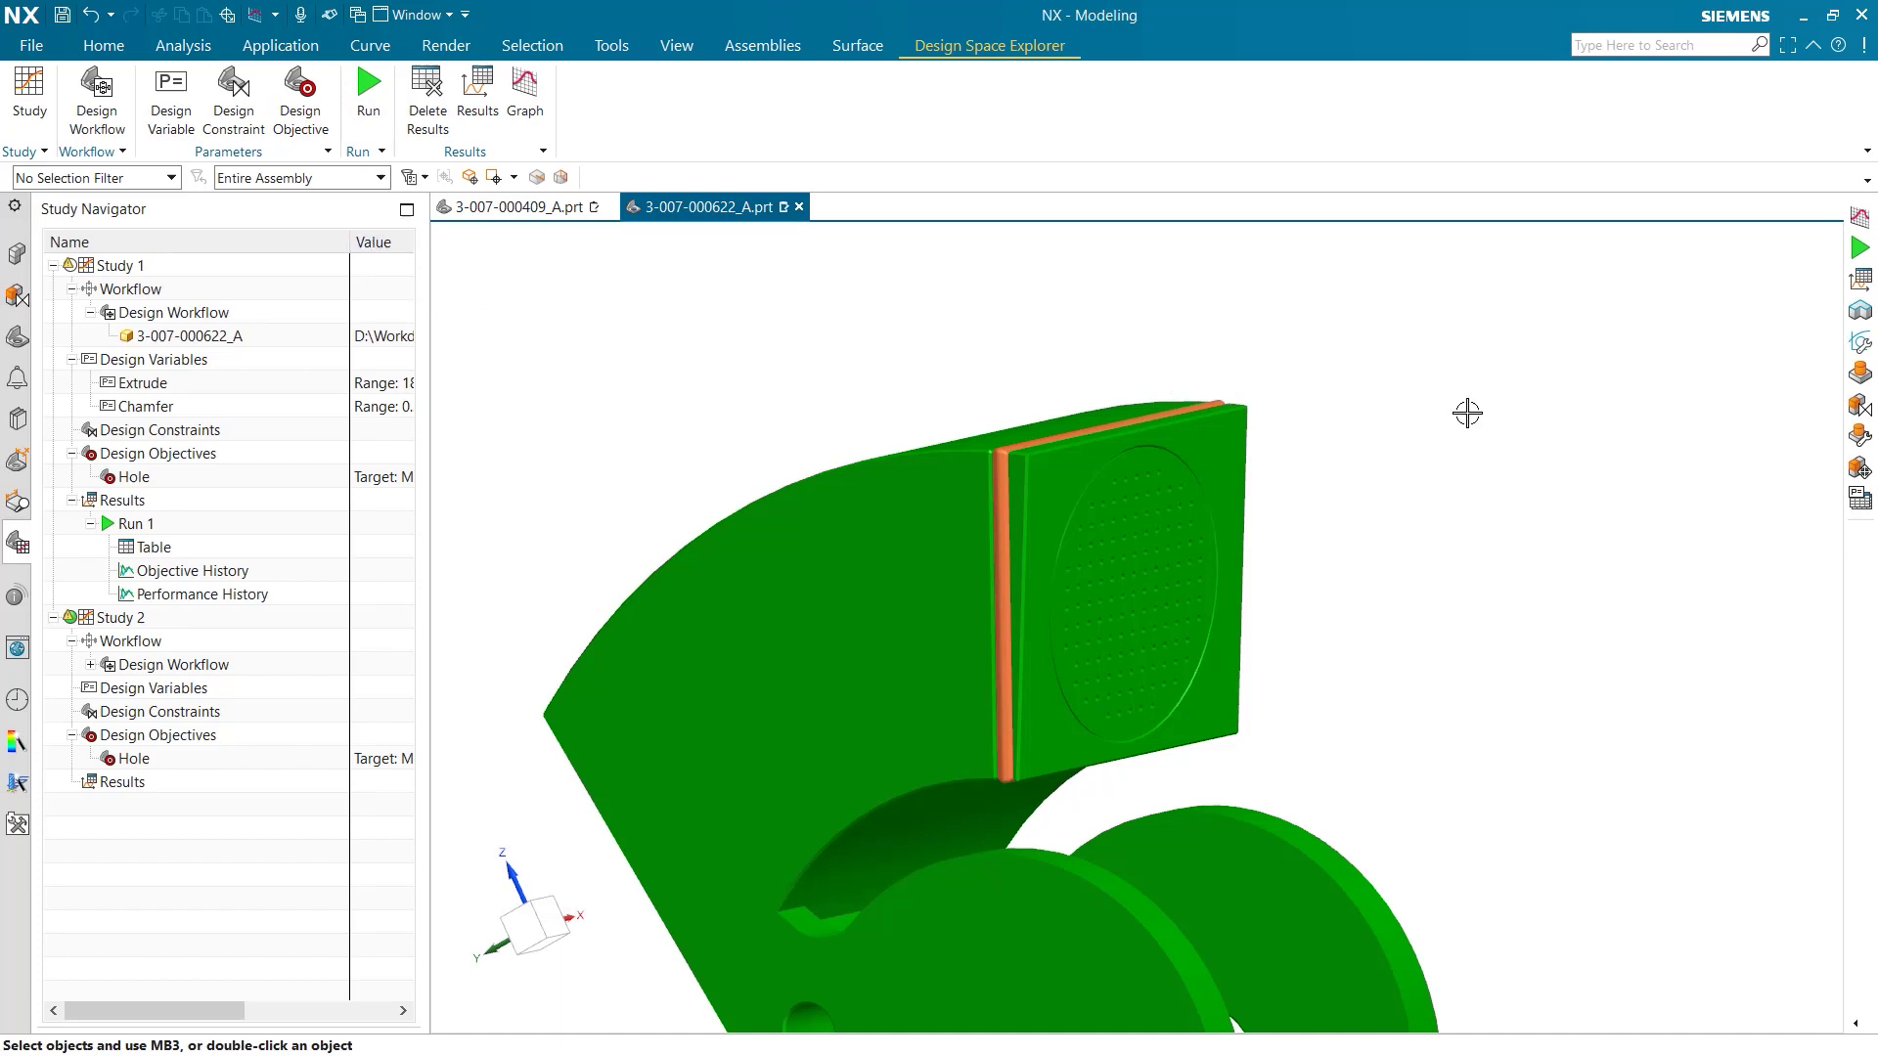
pyautogui.scroll(2, 1507, 436)
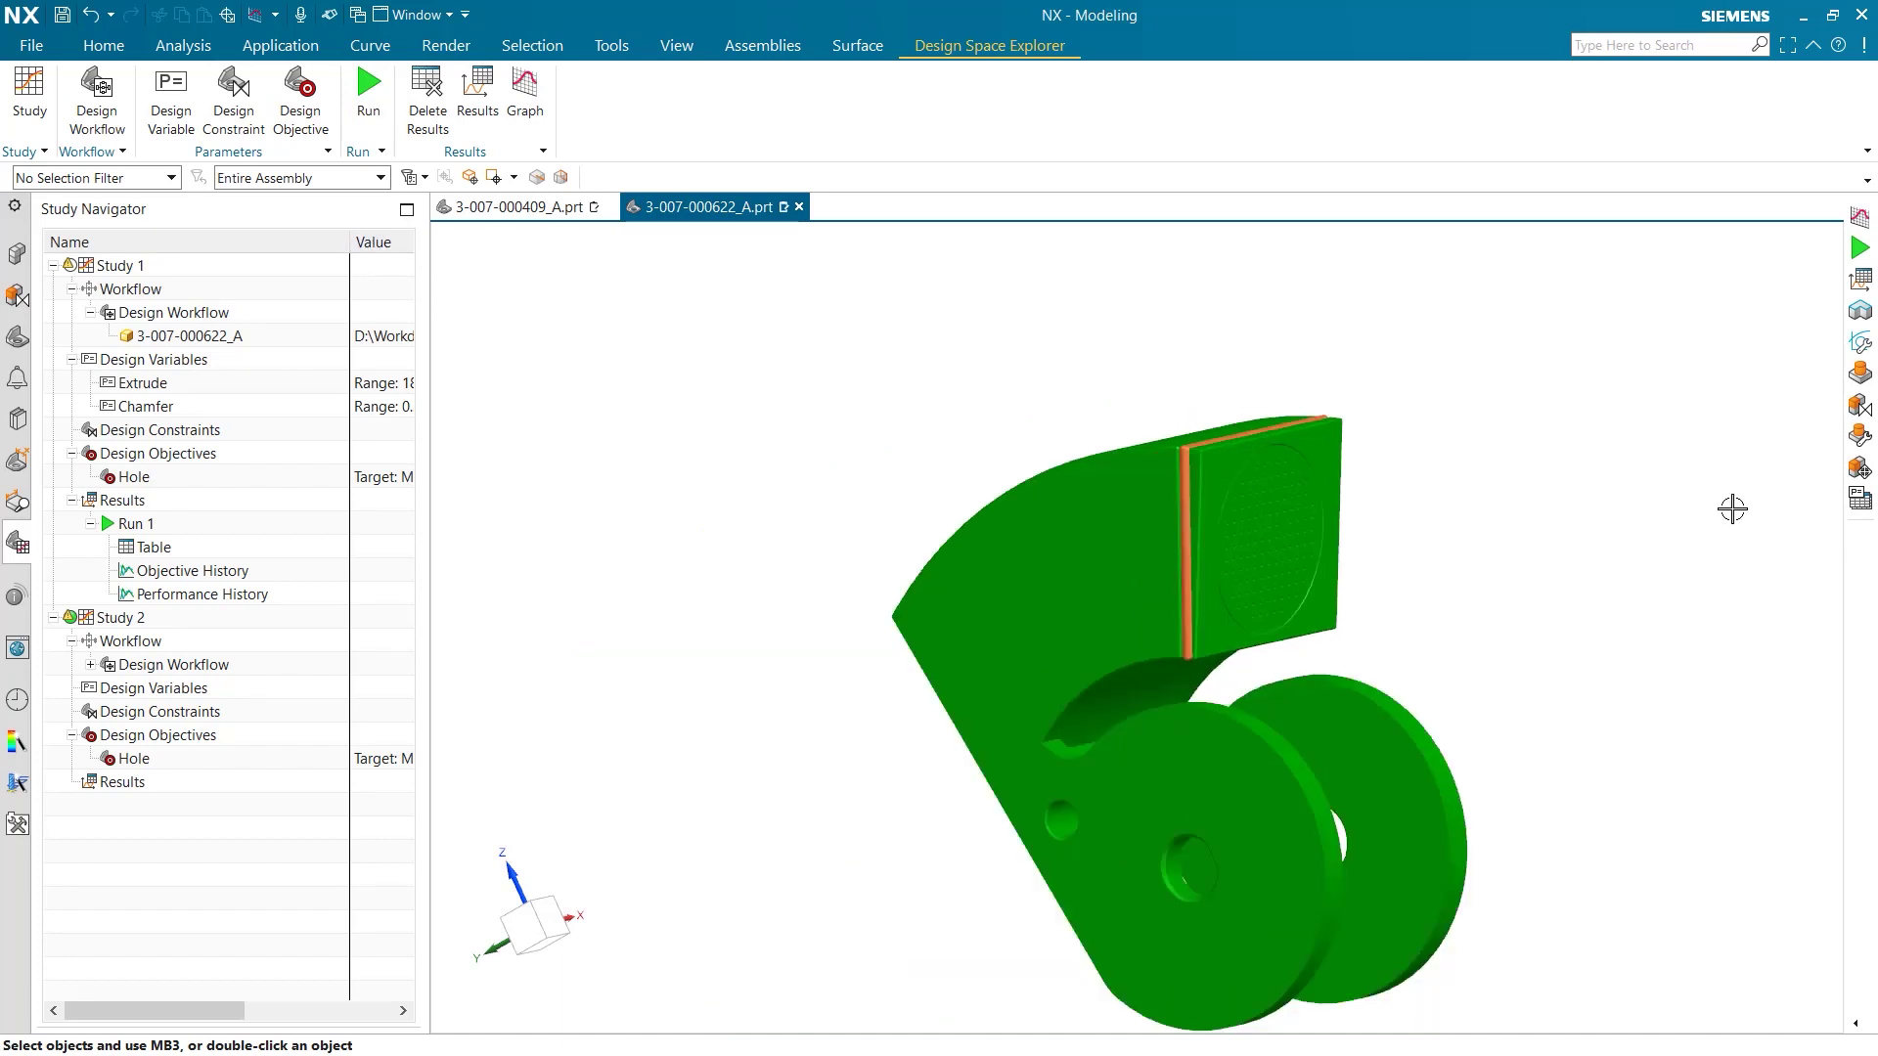